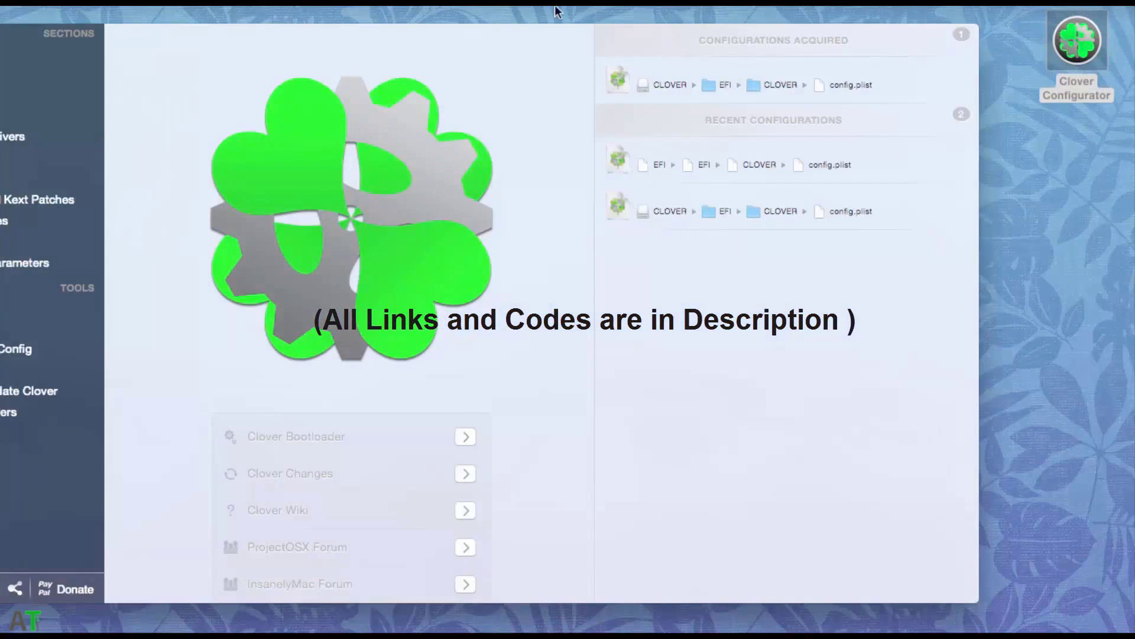
Mount the EFI partition with the administrator password and accept the disk identifier alert.
click(80, 48)
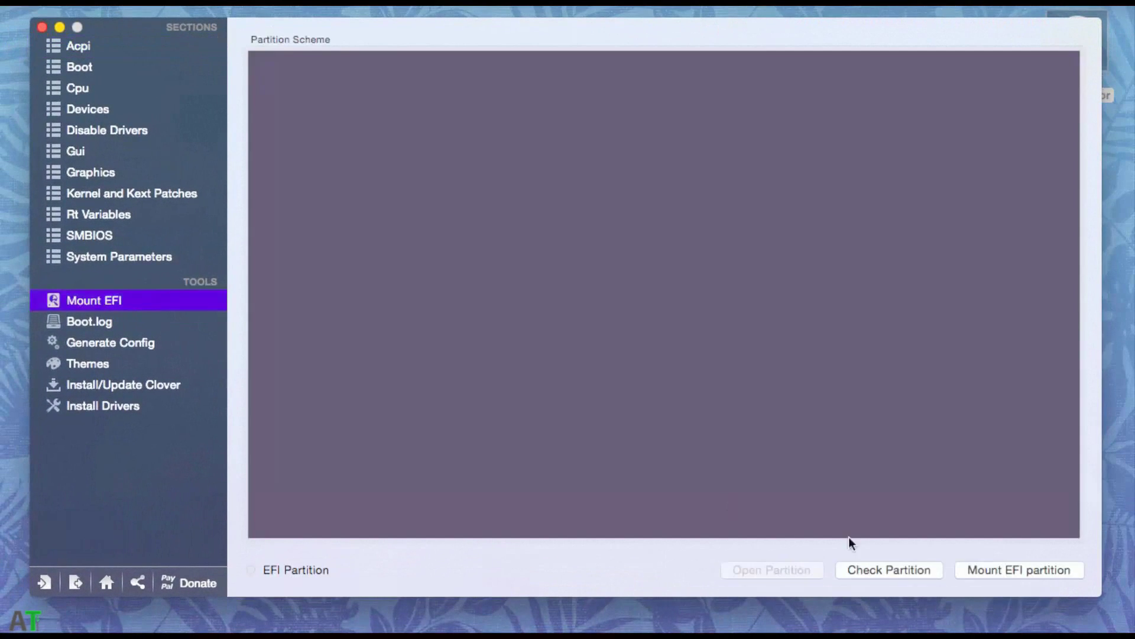
click(968, 570)
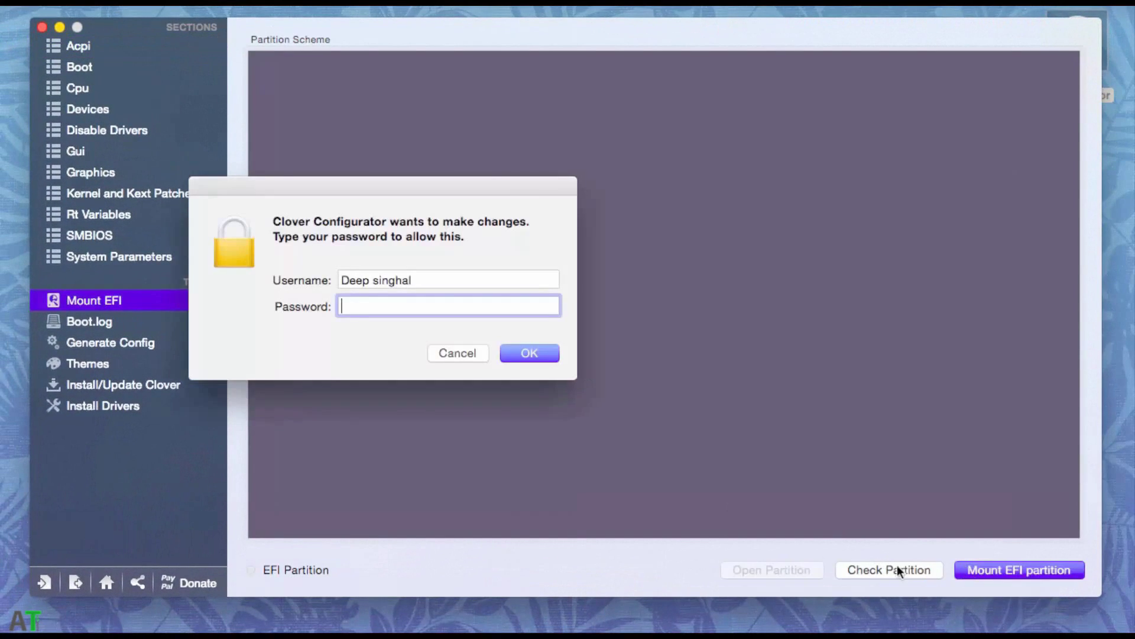
text(•)
key(Return)
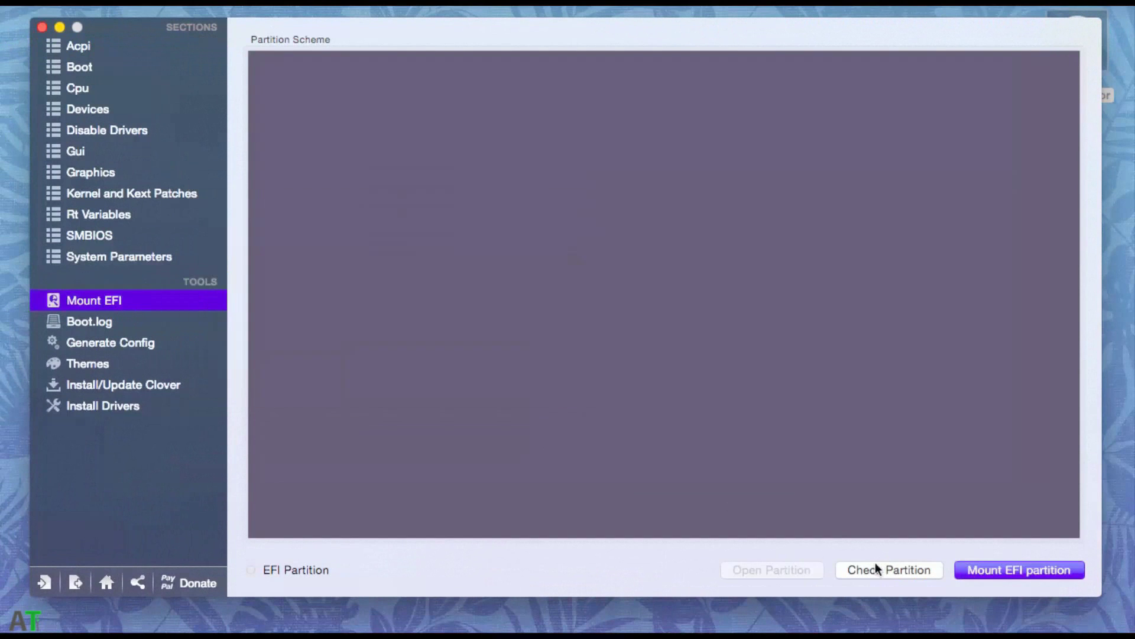
click(426, 279)
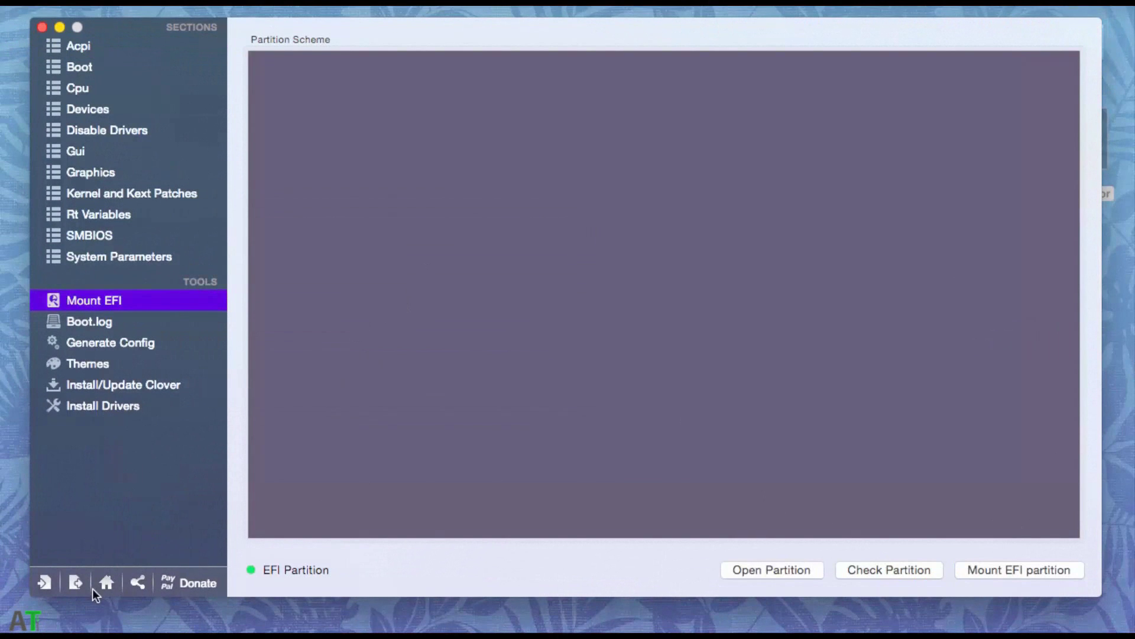
Open the SYSTEM_DRV config.plist at its SMBIOS section.
click(102, 585)
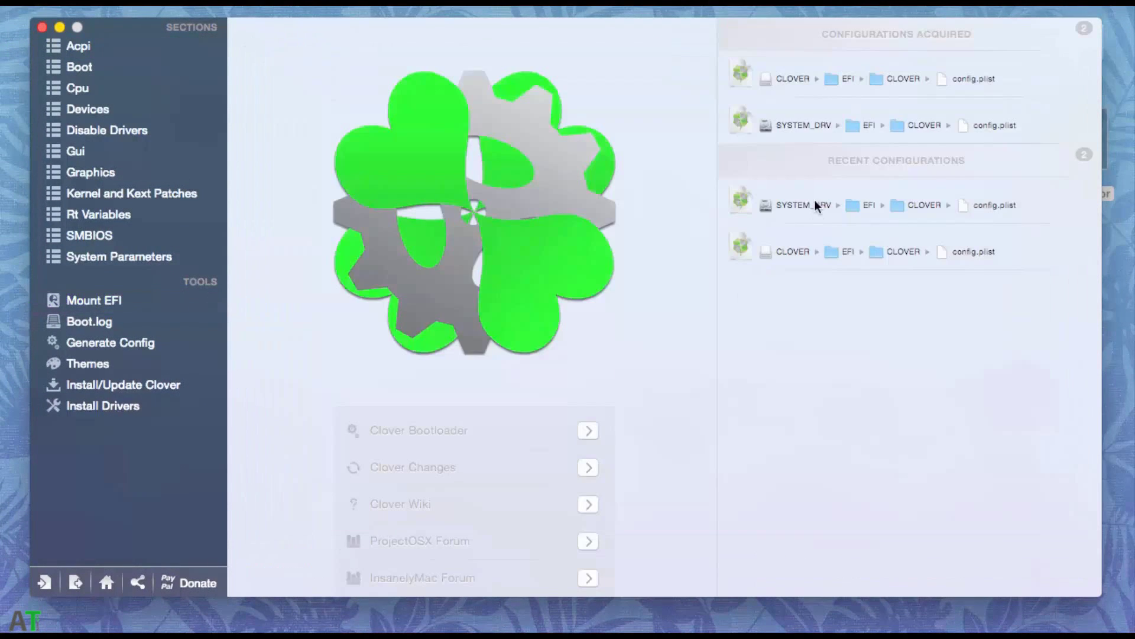
double_click(952, 123)
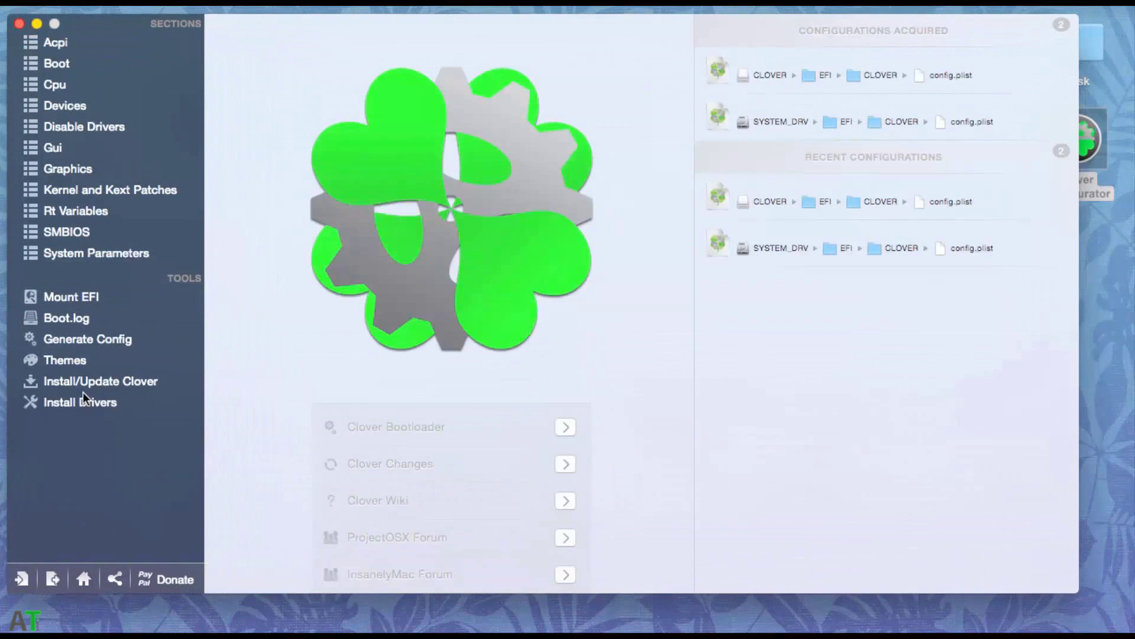
click(83, 233)
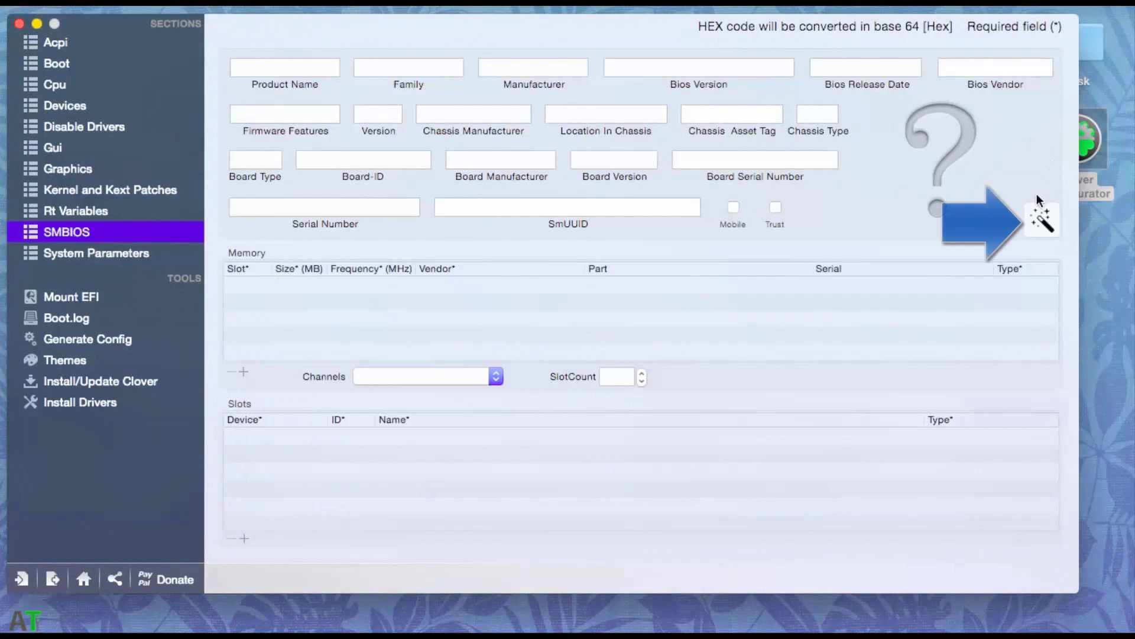
Fill SMBIOS with MacBook Pro Retina (11,2) Haswell data and a freshly generated serial.
click(1041, 218)
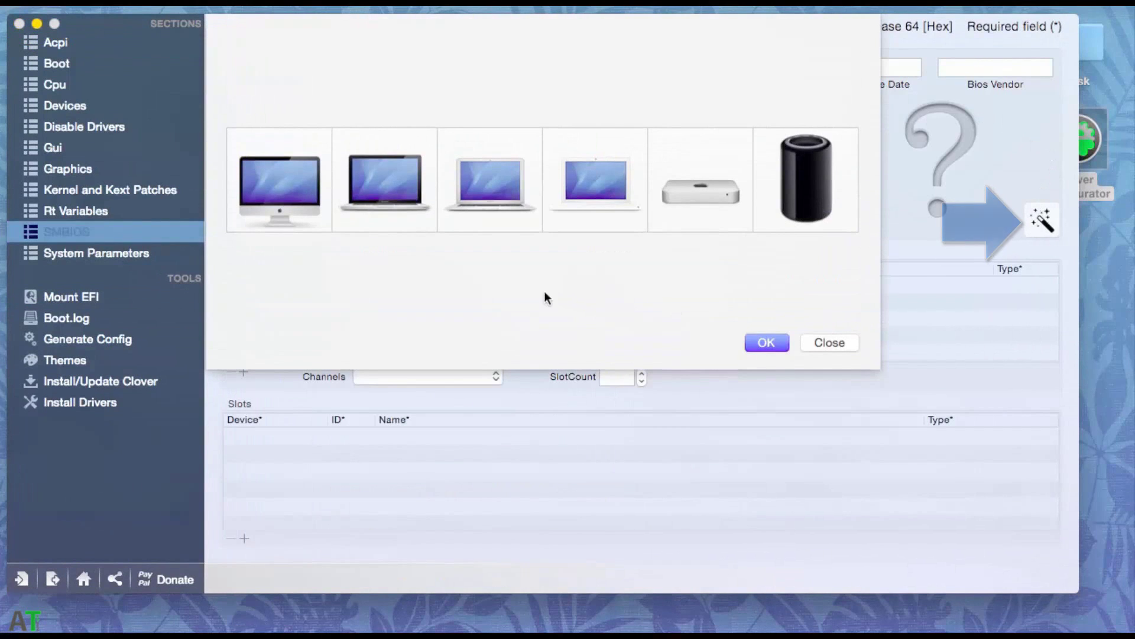
click(409, 210)
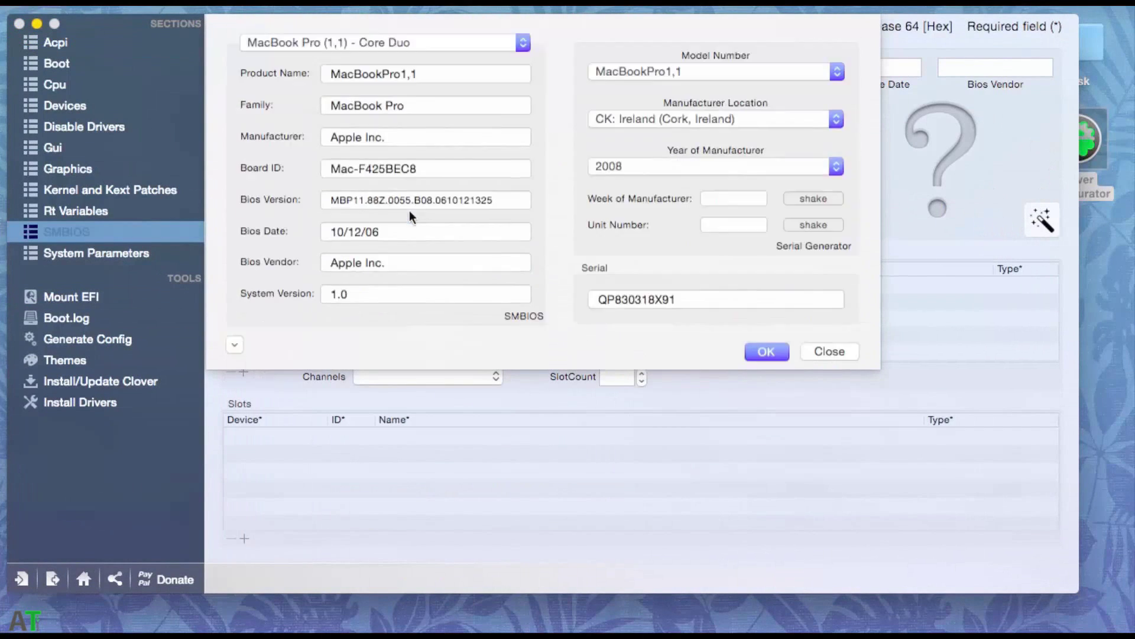
click(413, 42)
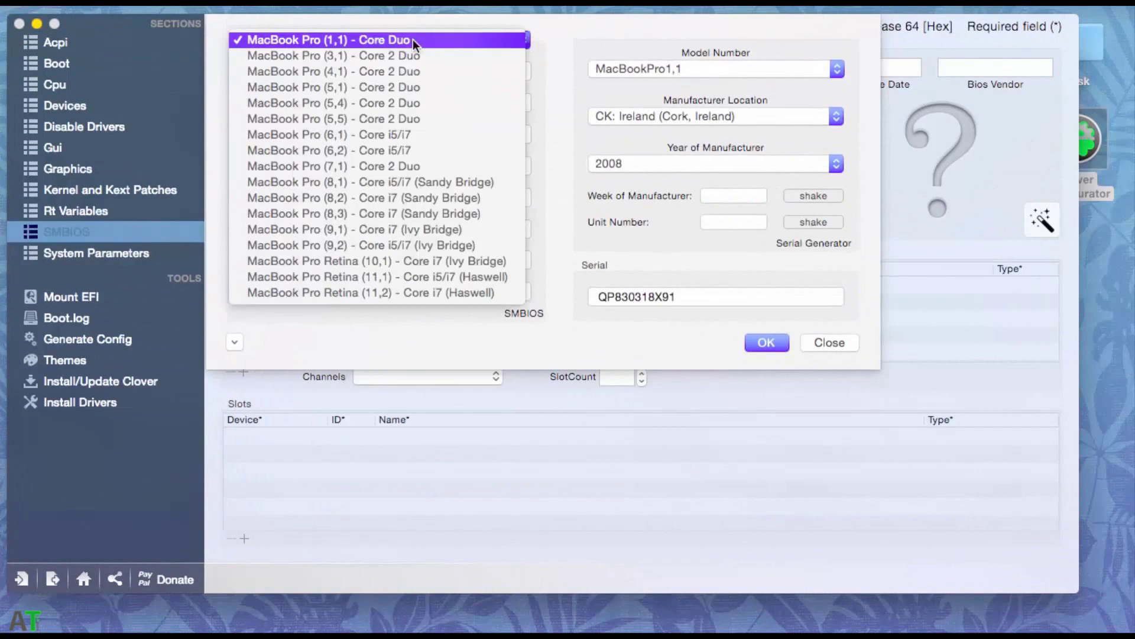
click(378, 293)
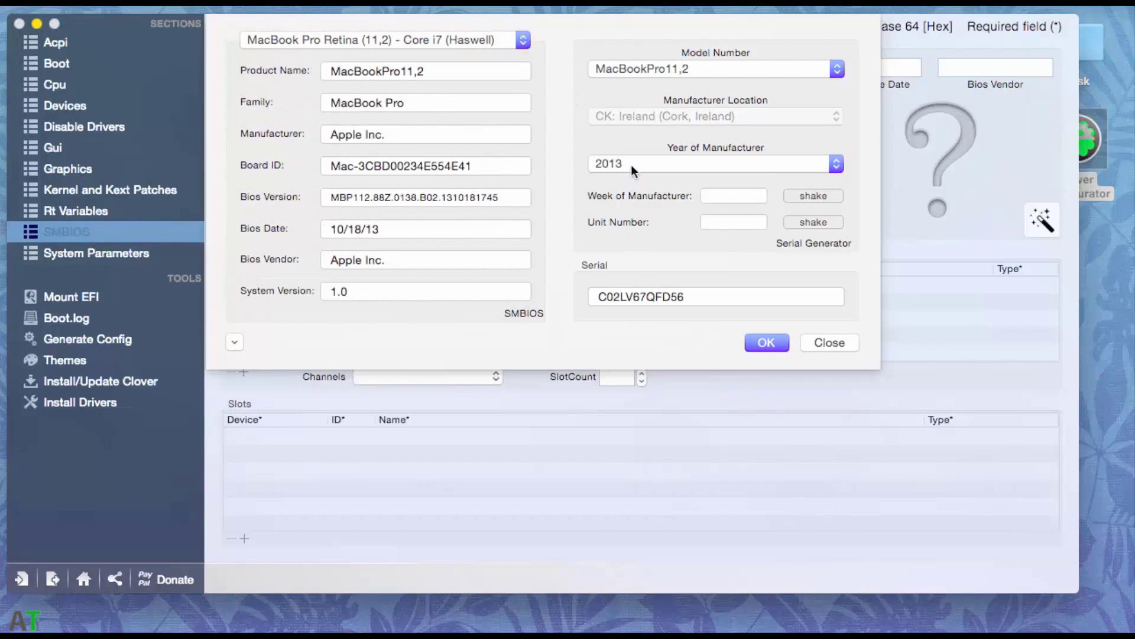
click(797, 197)
click(807, 221)
click(767, 343)
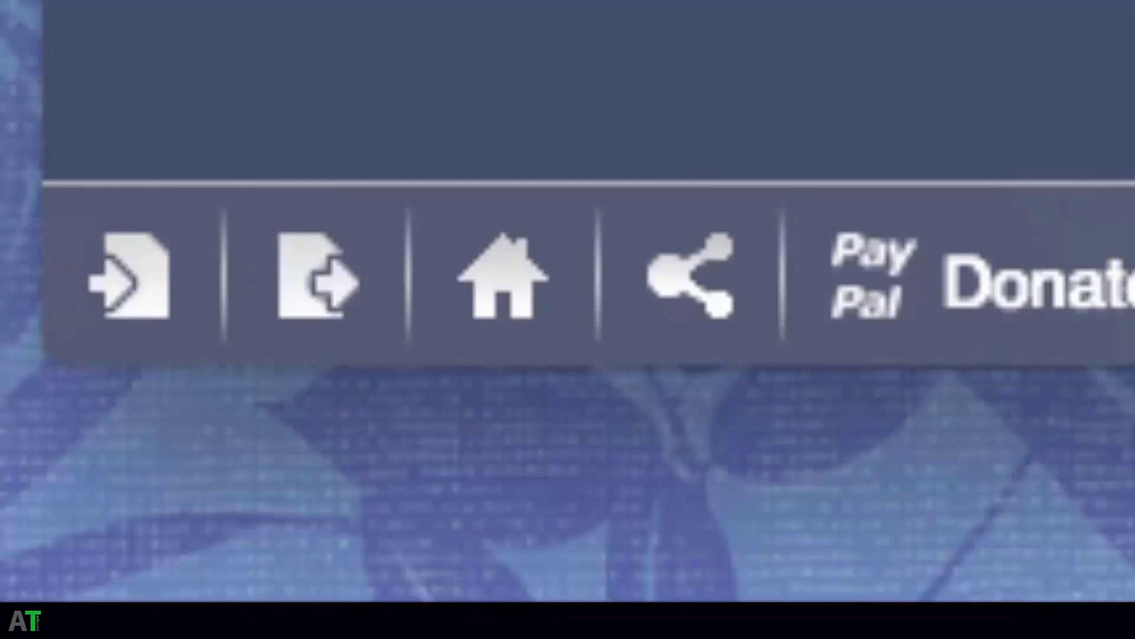
Export the edited config.plist to its current file and show the Install Drivers page.
click(319, 296)
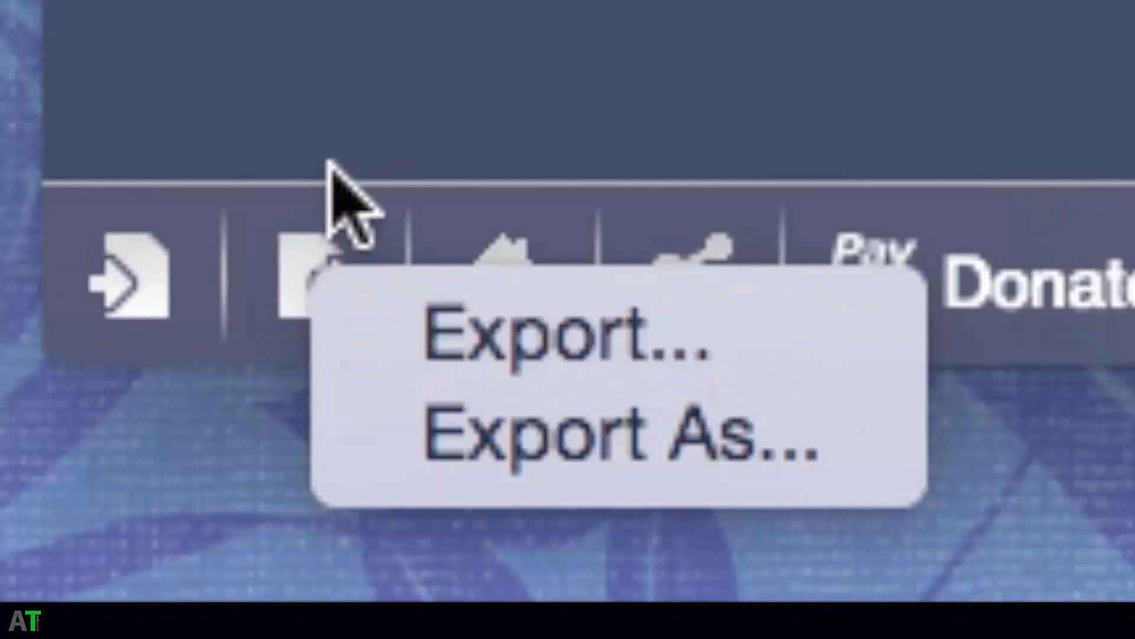
click(362, 291)
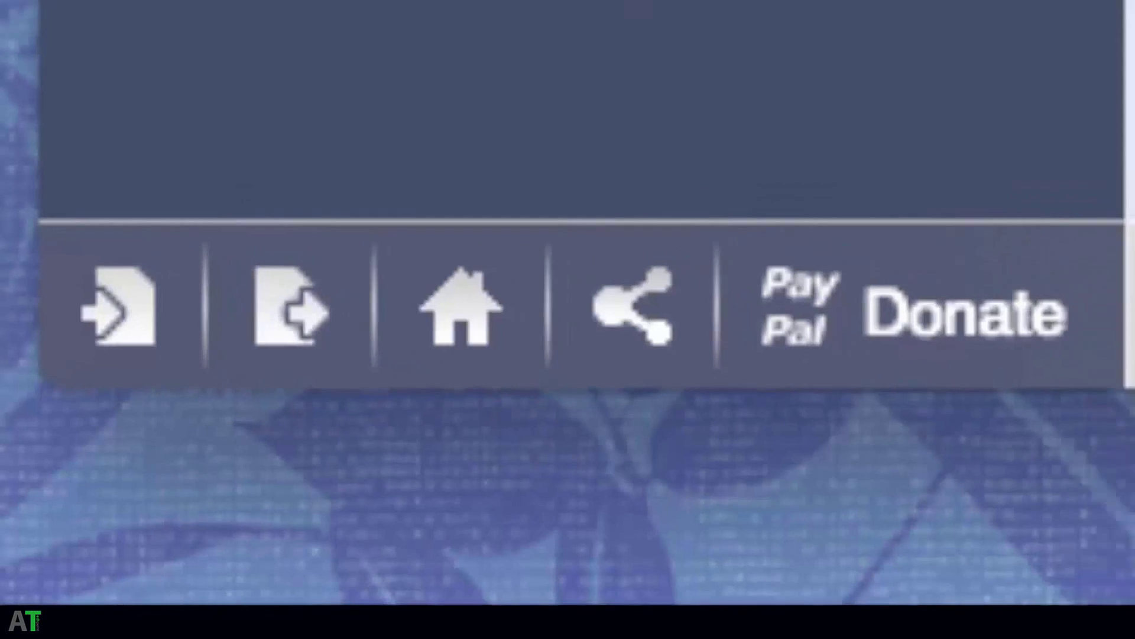
click(105, 414)
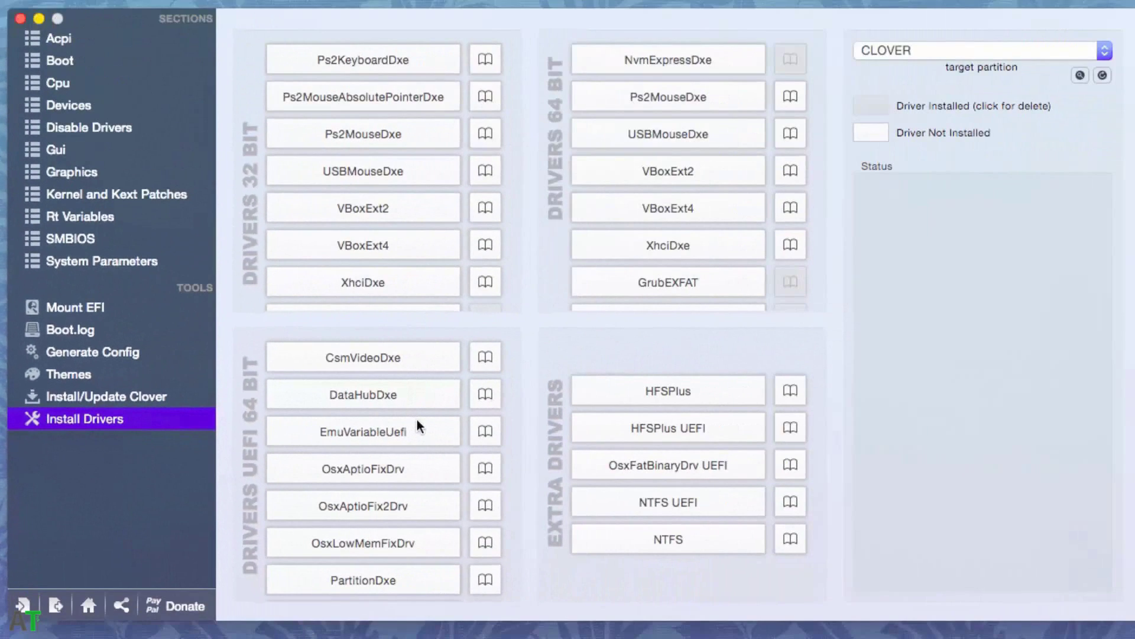
Install EmuVariableUefi and NTFS UEFI drivers to the EFI partition, then re-export the config.
scroll(424, 421, down, 1)
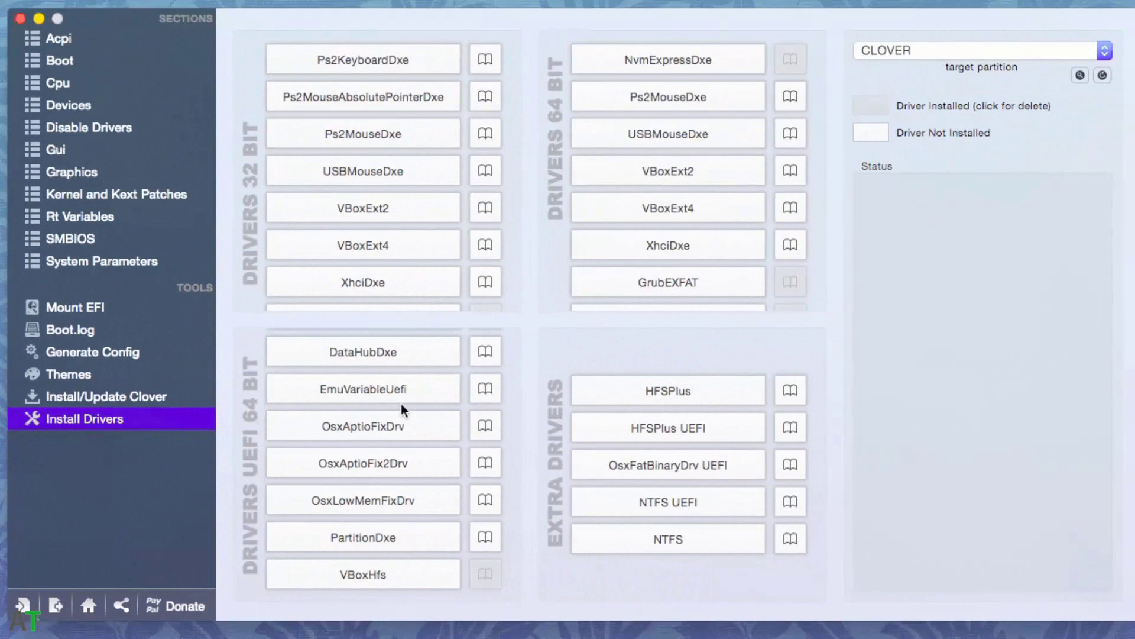
click(942, 45)
click(933, 66)
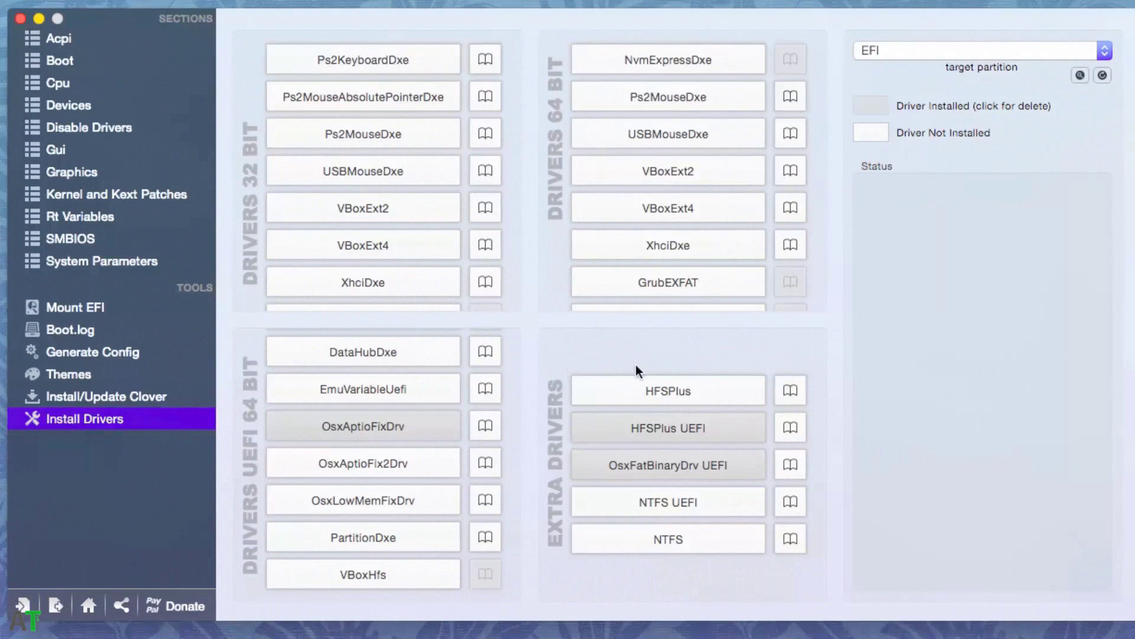
scroll(420, 410, up, 2)
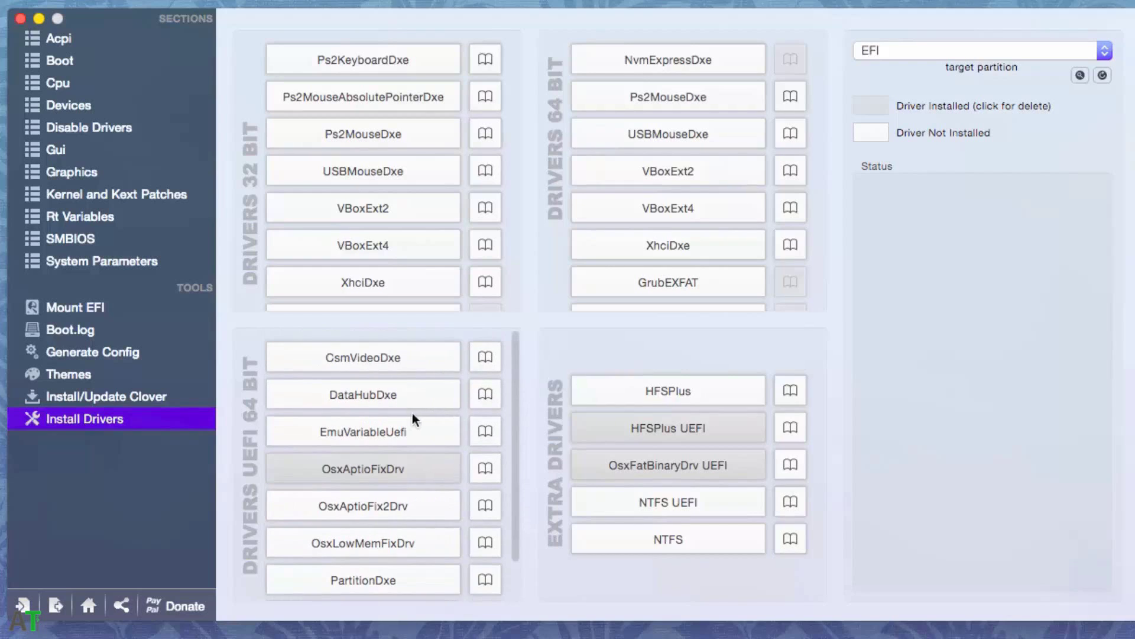
click(387, 438)
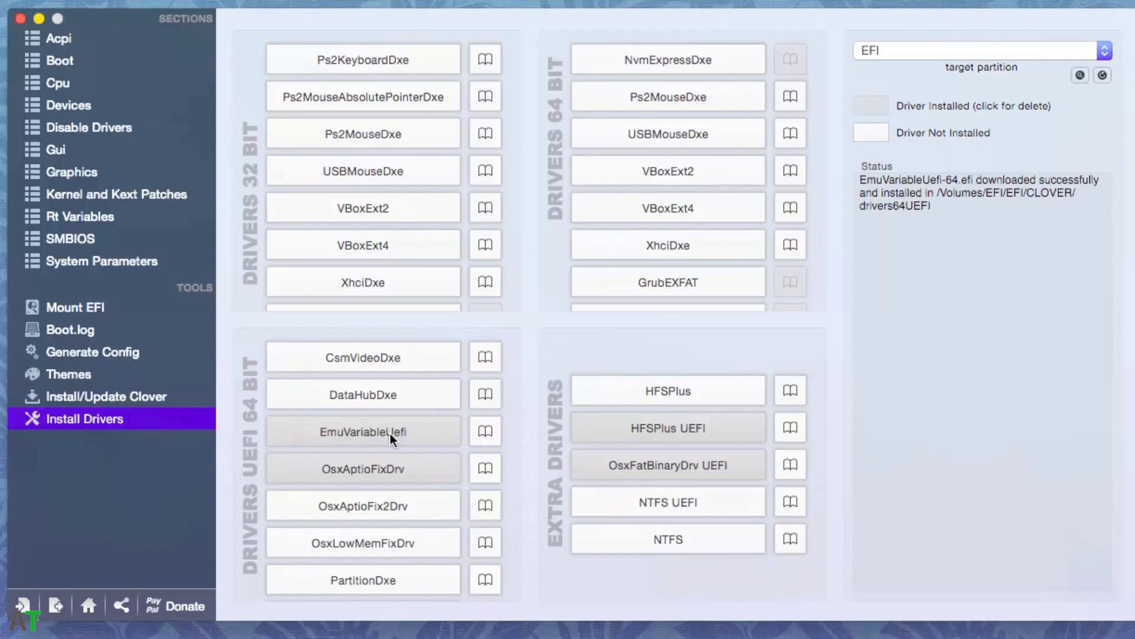
click(663, 500)
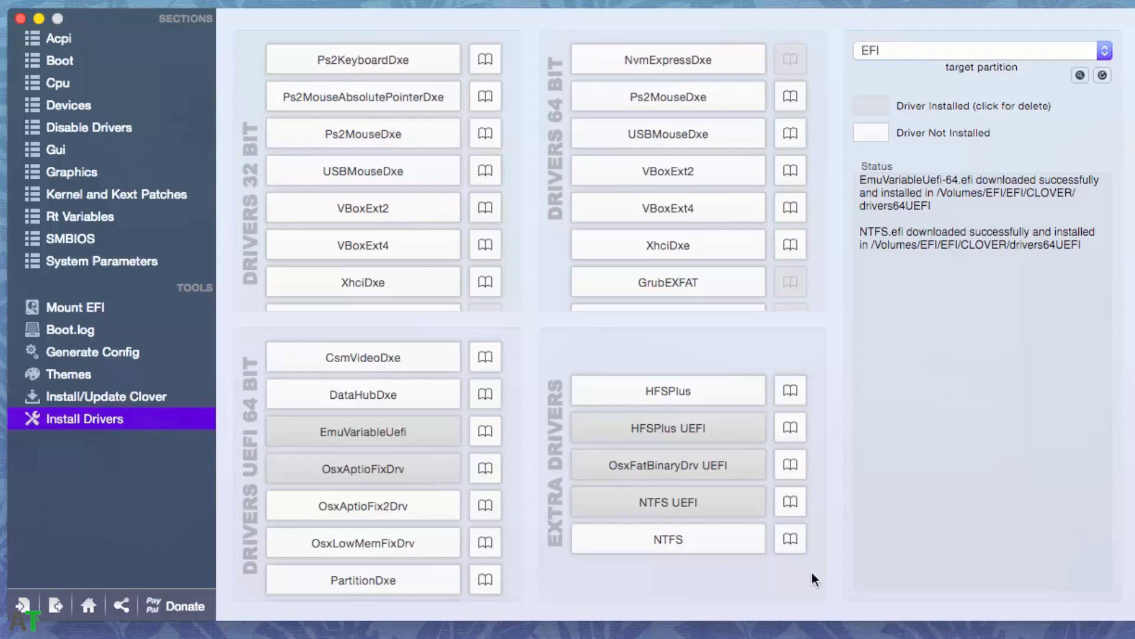
click(56, 605)
click(61, 609)
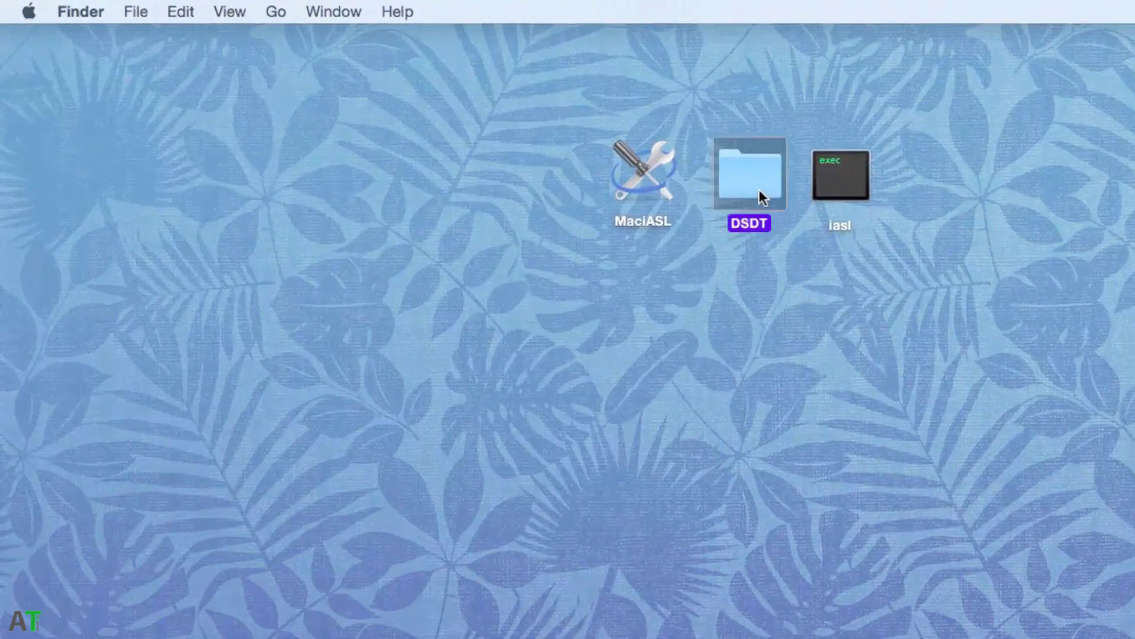
Open the desktop DSDT folder and its tables subfolder, moving the window lower left.
double_click(560, 151)
double_click(868, 272)
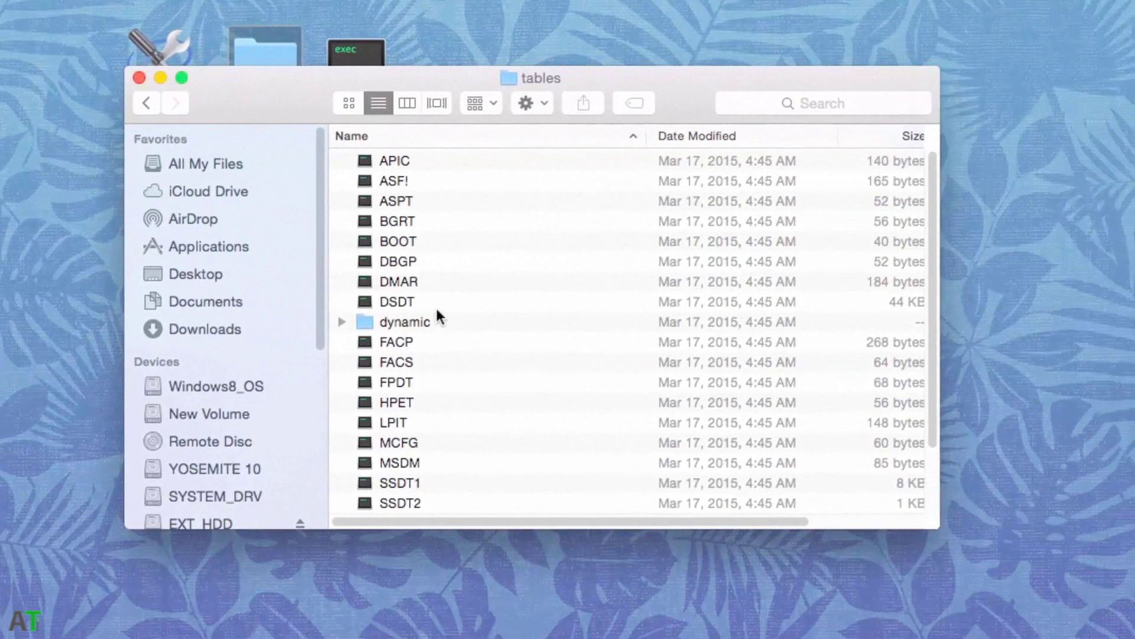
click(430, 305)
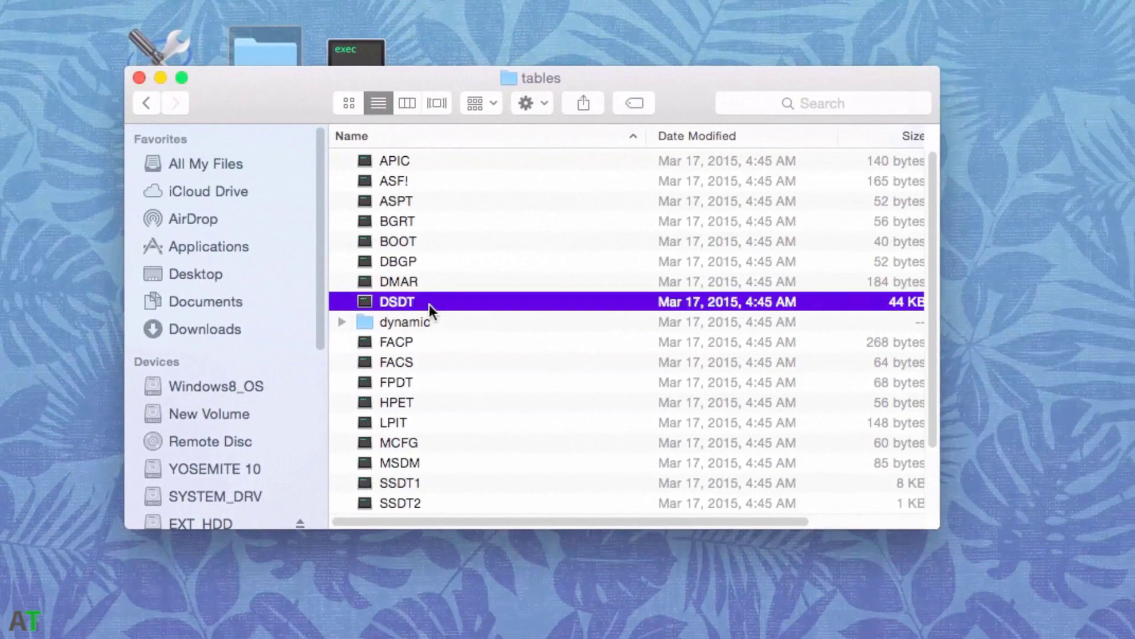
drag(434, 78, 0, 169)
Create a new desktop folder named DDST1 beside the other icons.
right_click(618, 148)
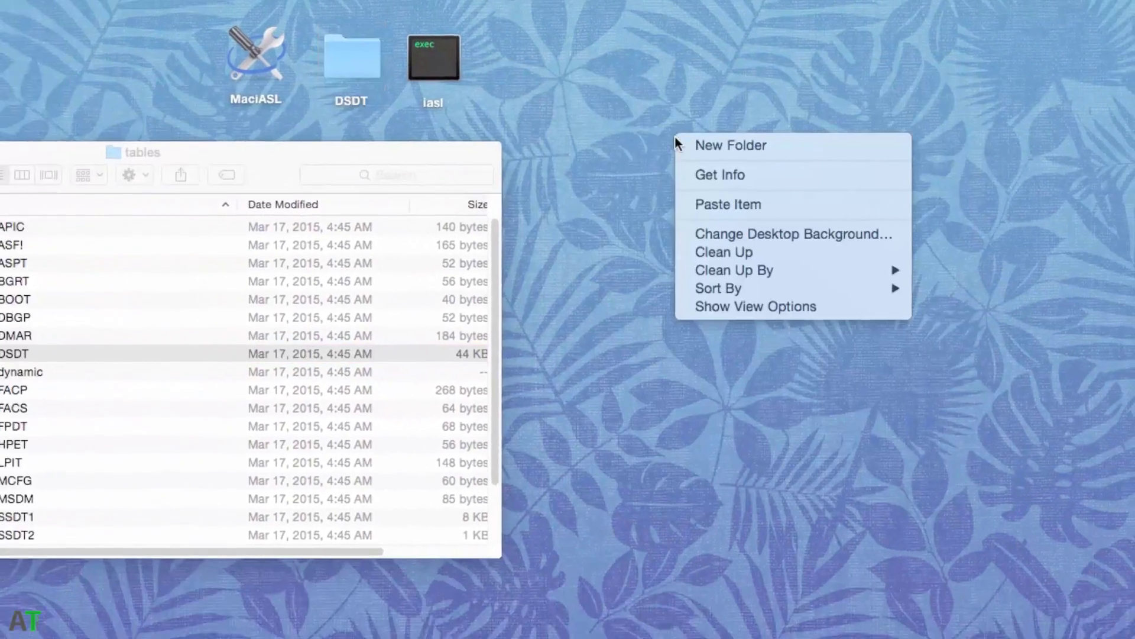
click(693, 147)
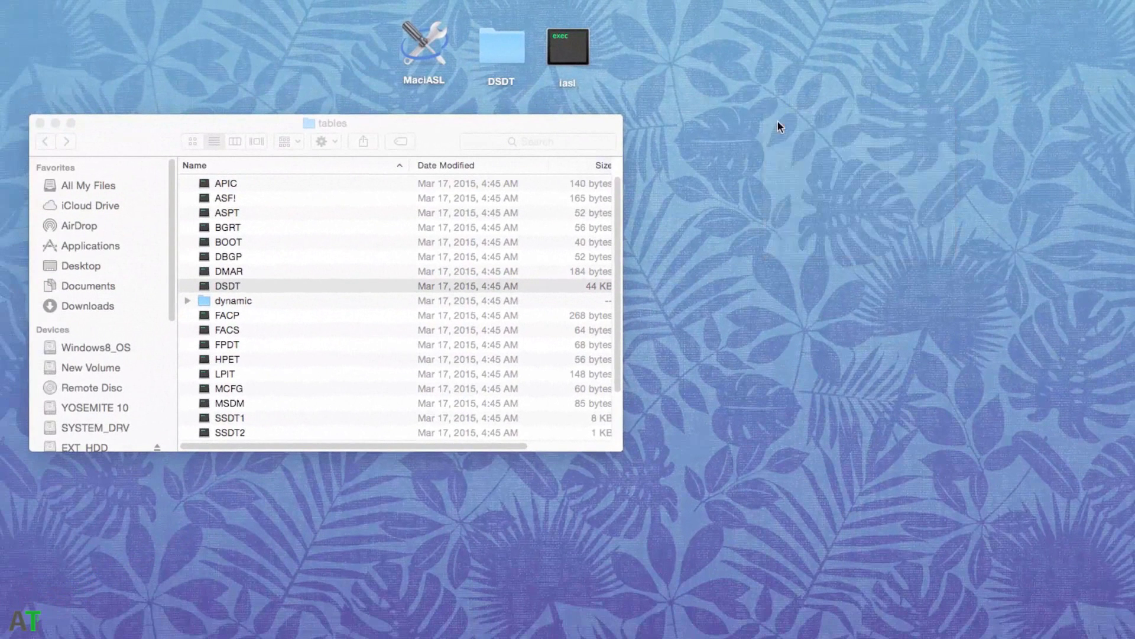
drag(676, 138, 639, 89)
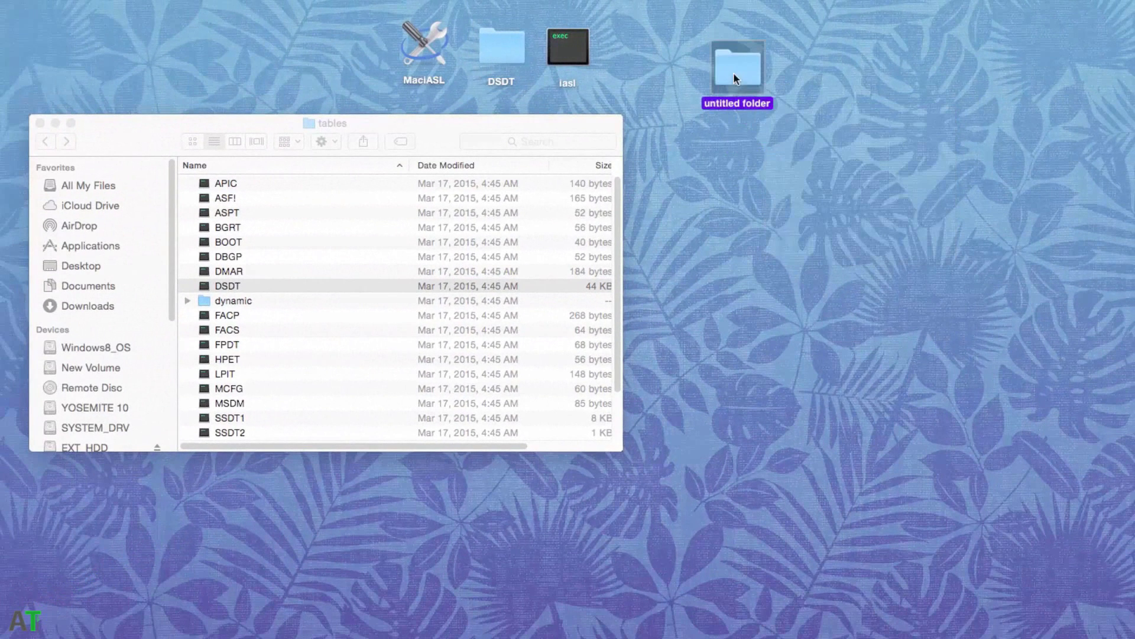
click(737, 108)
text(DDST)
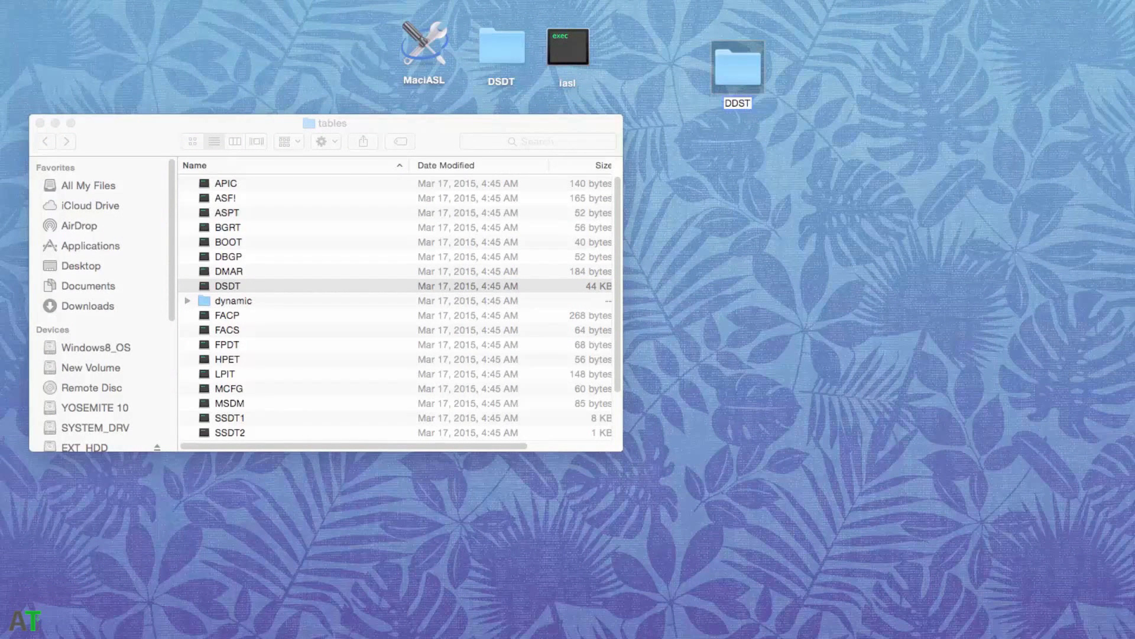
text(1)
click(758, 117)
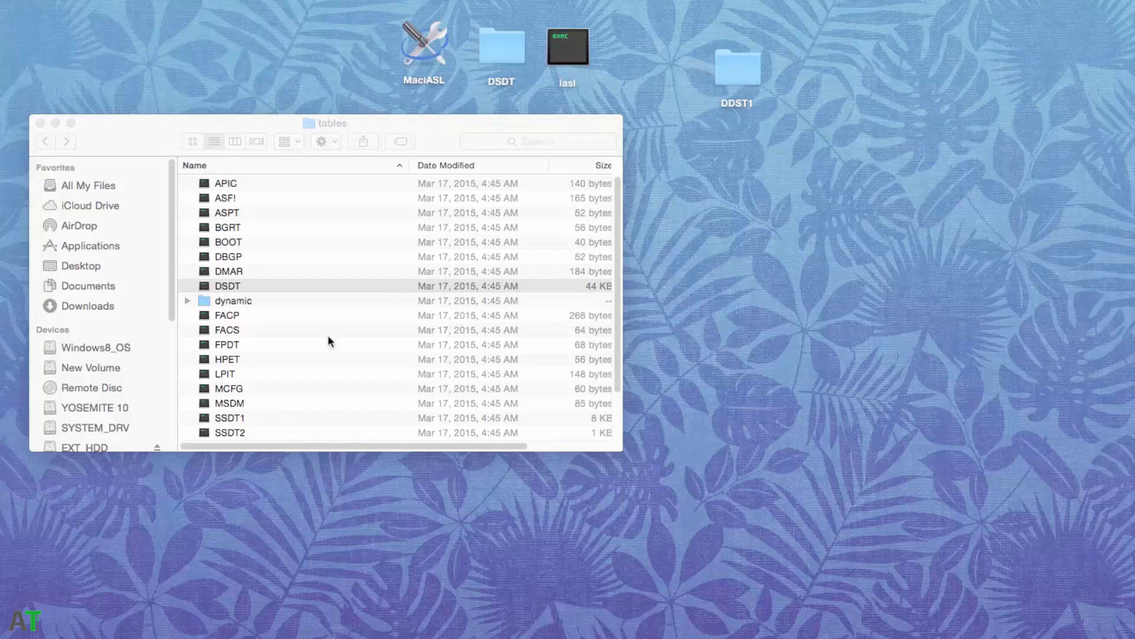
Move DSDT and SSDT1–SSDT5 into the DDST1 folder.
click(238, 289)
key(Return)
scroll(260, 372, down, 2)
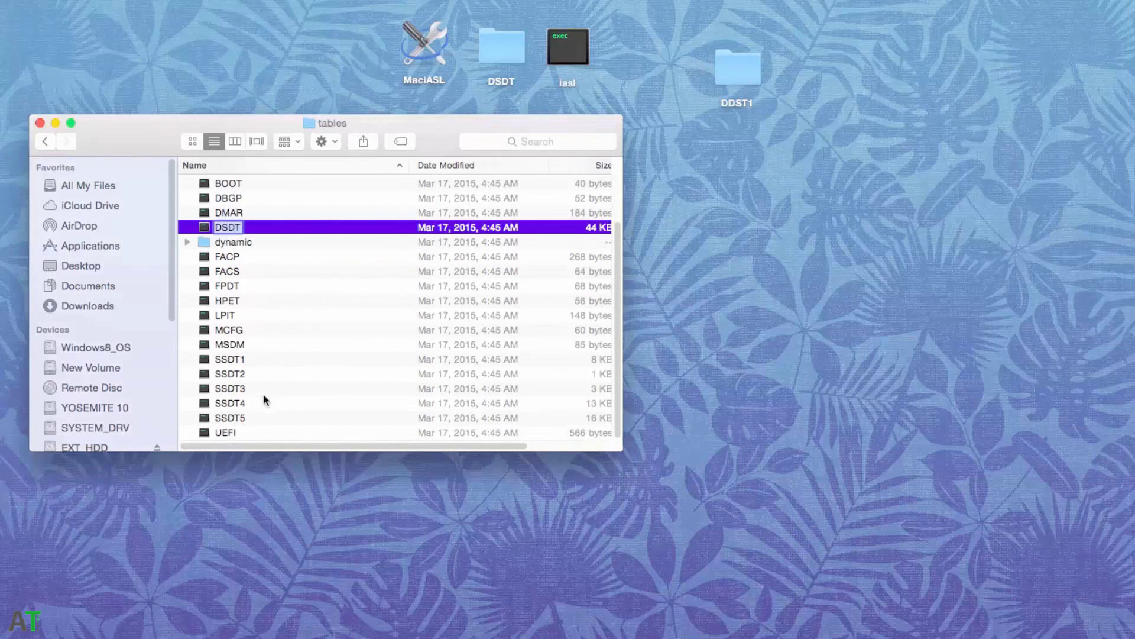
super+click(240, 360)
super+click(242, 374)
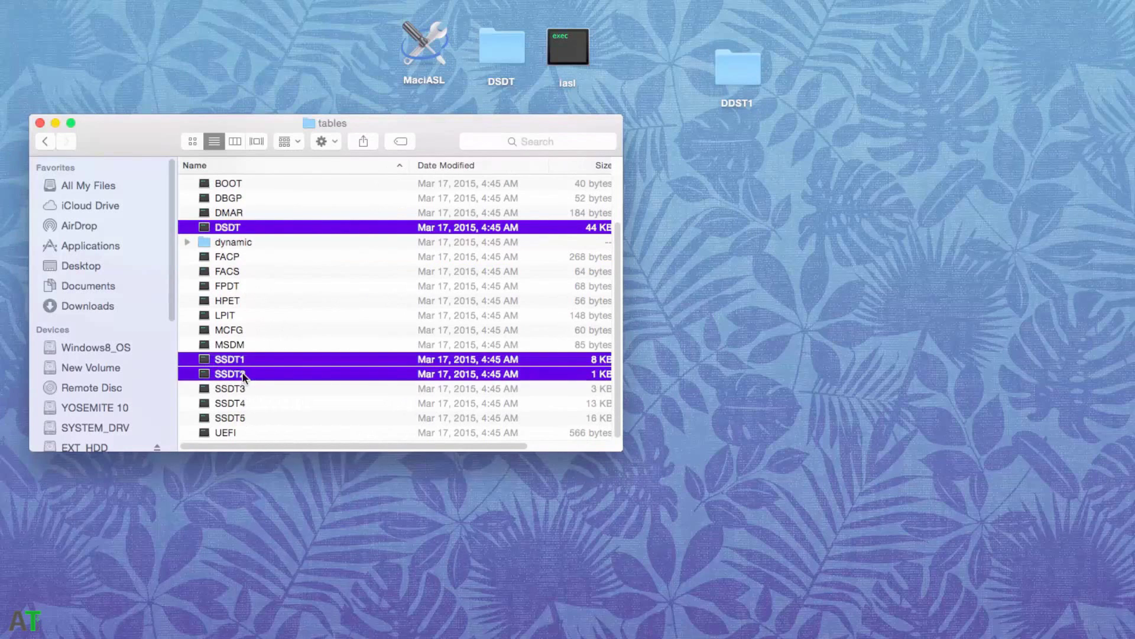
super+click(246, 389)
super+click(247, 402)
super+click(247, 417)
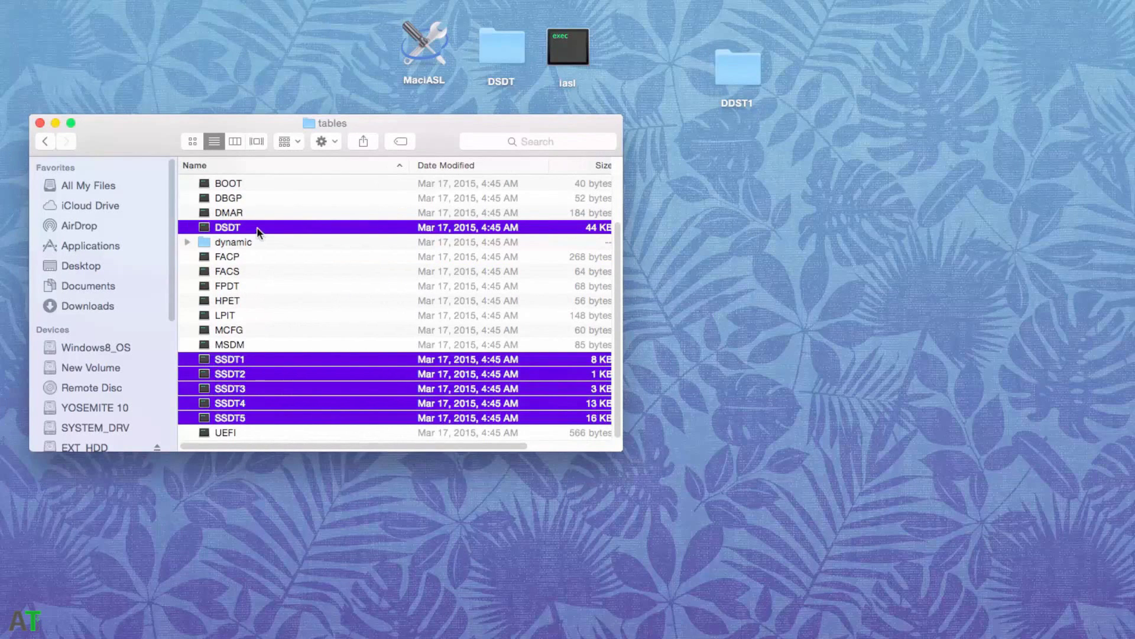
drag(258, 231, 728, 72)
Move SSDT6–SSDT8 from the dynamic folder into DDST1.
double_click(234, 286)
click(243, 185)
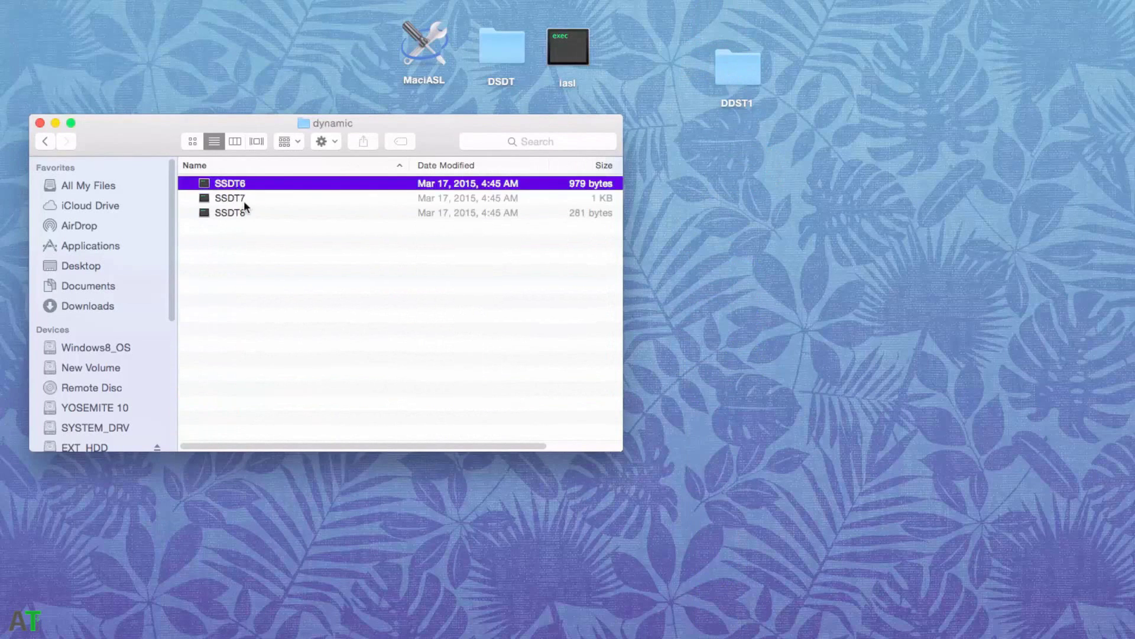
super+click(243, 200)
super+click(248, 214)
drag(250, 193, 743, 87)
Move the old DSDT folder to the Trash.
click(40, 122)
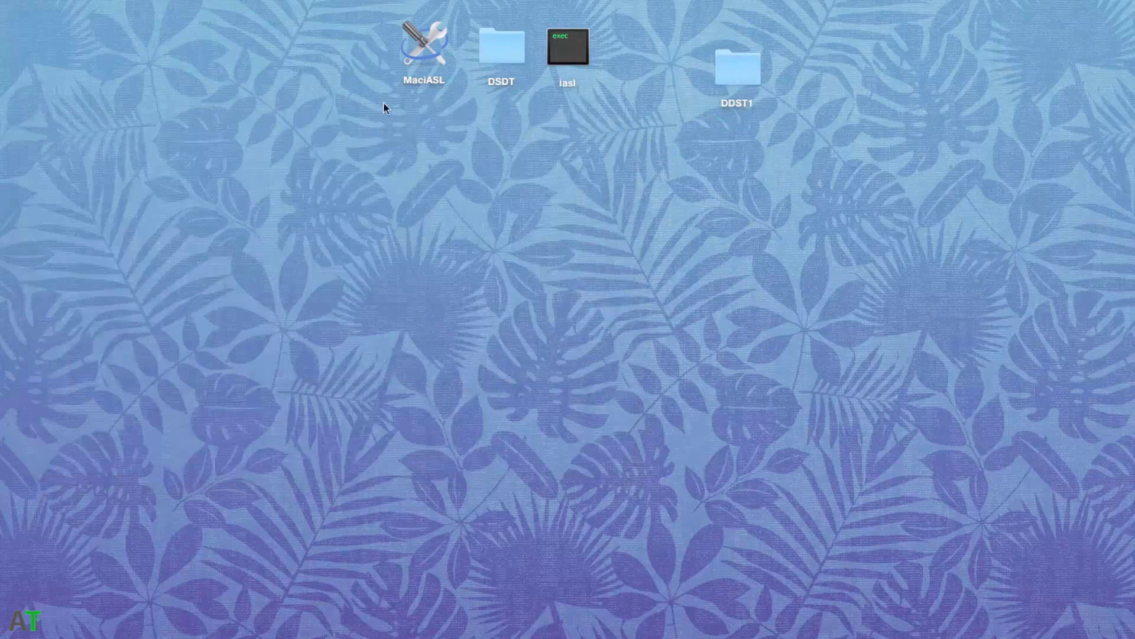
right_click(488, 46)
click(513, 78)
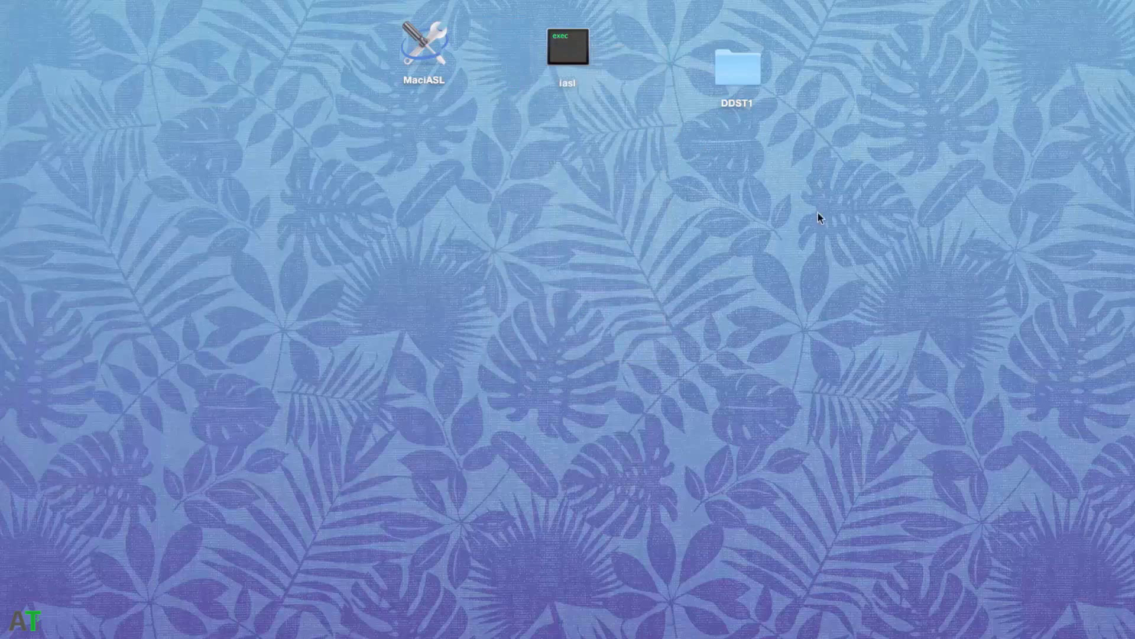
Rename DDST1 to DDST and open it to view its table files.
drag(486, 50, 504, 52)
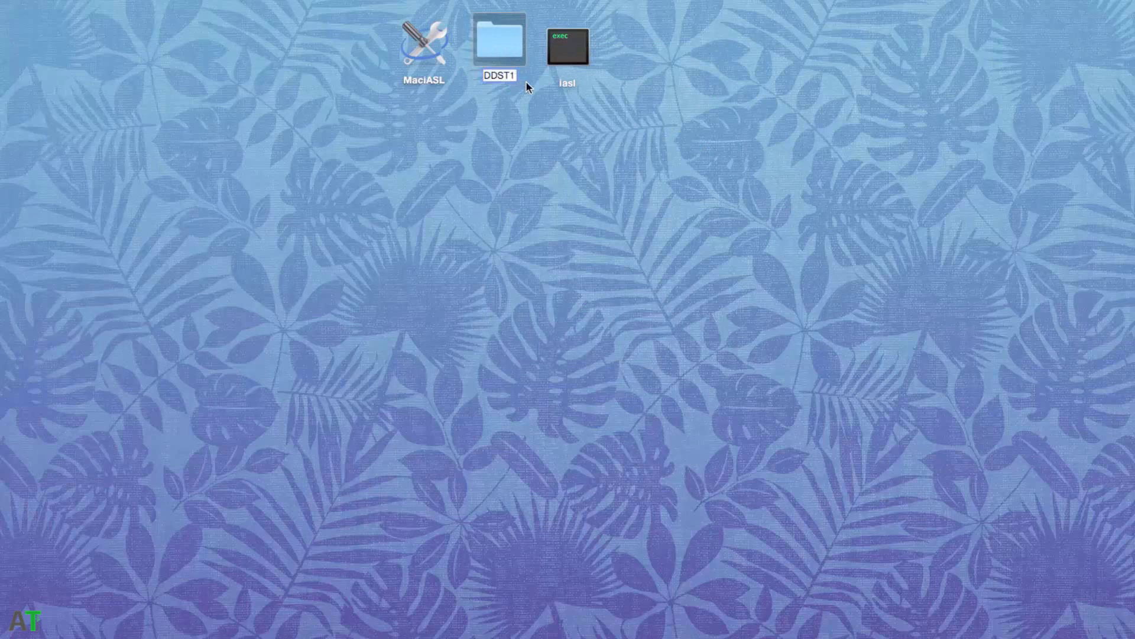
key(BackSpace)
click(526, 98)
click(504, 30)
double_click(504, 29)
drag(647, 59, 516, 133)
click(477, 192)
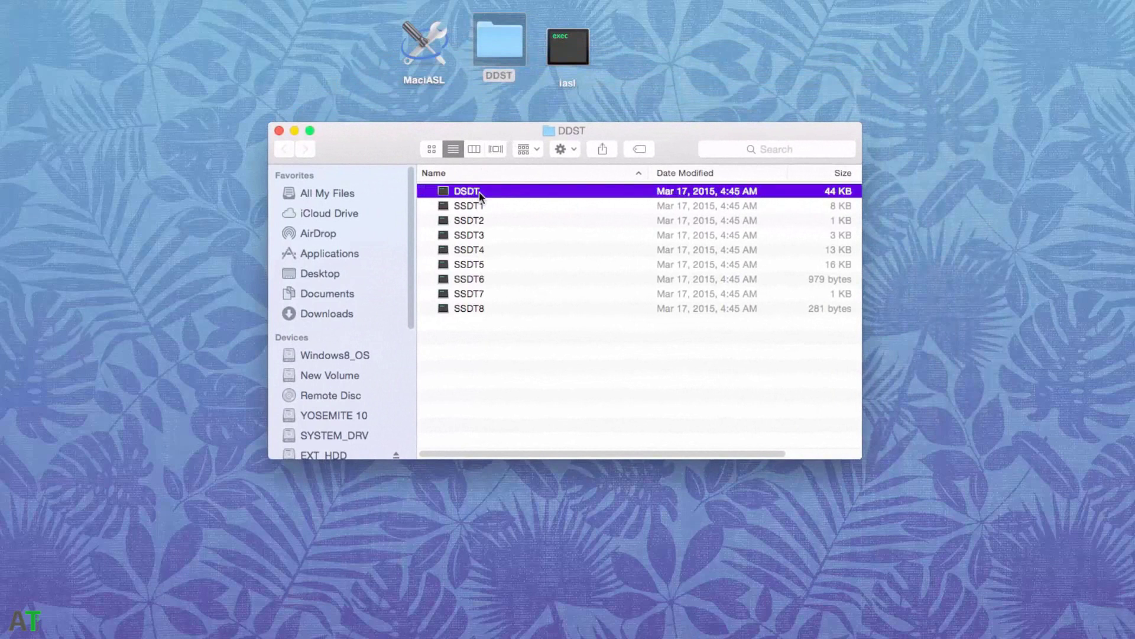
Append .aml to DSDT and the first SSDT files, keeping the .aml extension.
click(479, 192)
text(.aml)
key(Return)
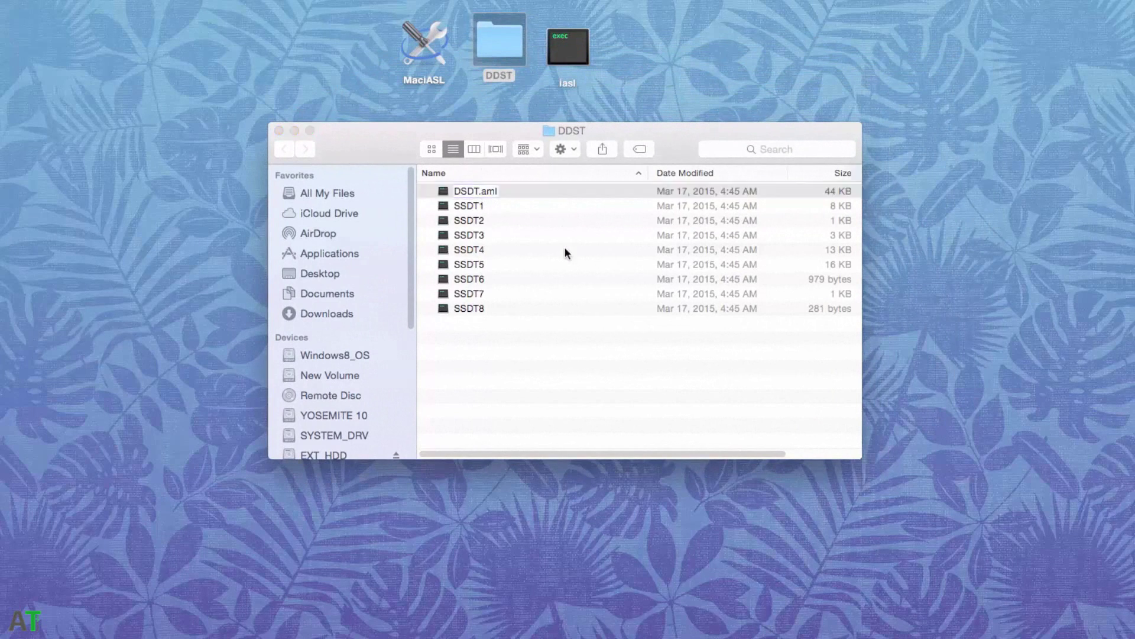
click(788, 198)
click(481, 207)
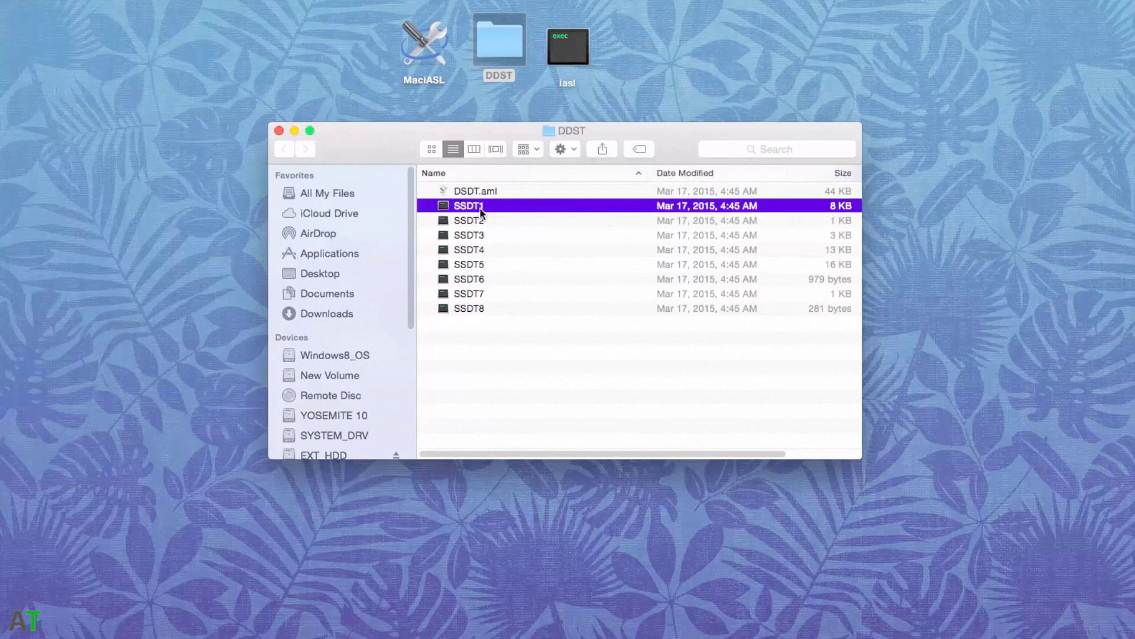
text(.aml)
key(Return)
double_click(492, 222)
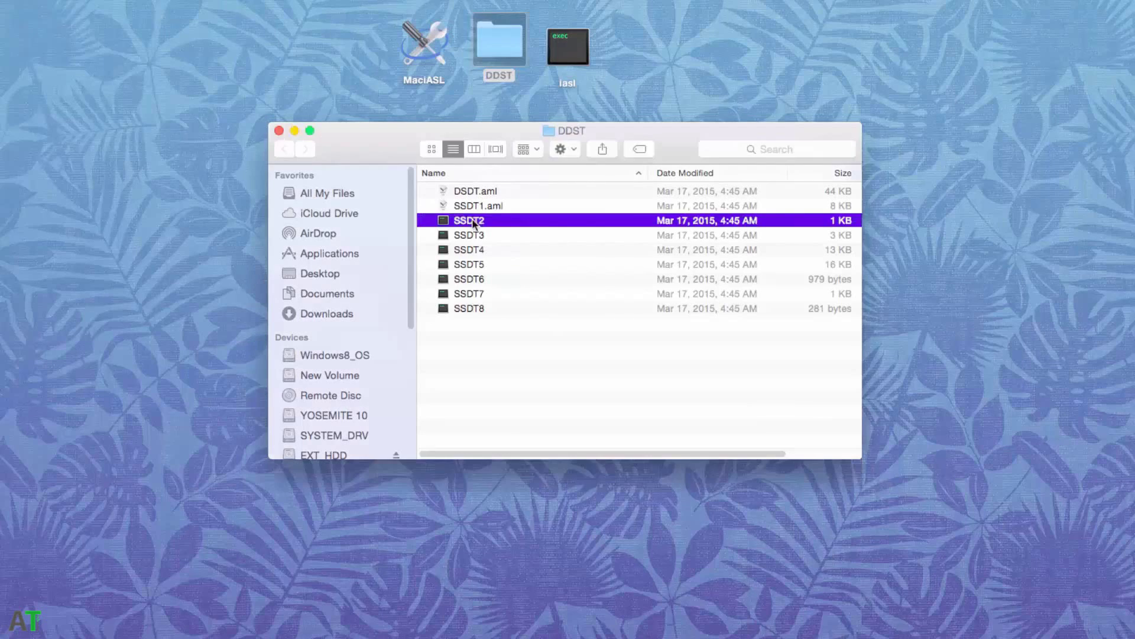
key(Return)
text(.aml)
key(Return)
click(486, 235)
key(Right)
text(.aml)
key(Tab)
text(.aml)
key(Return)
click(789, 201)
Append .aml to the remaining SSDT files through SSDT8.aml.
key(Down)
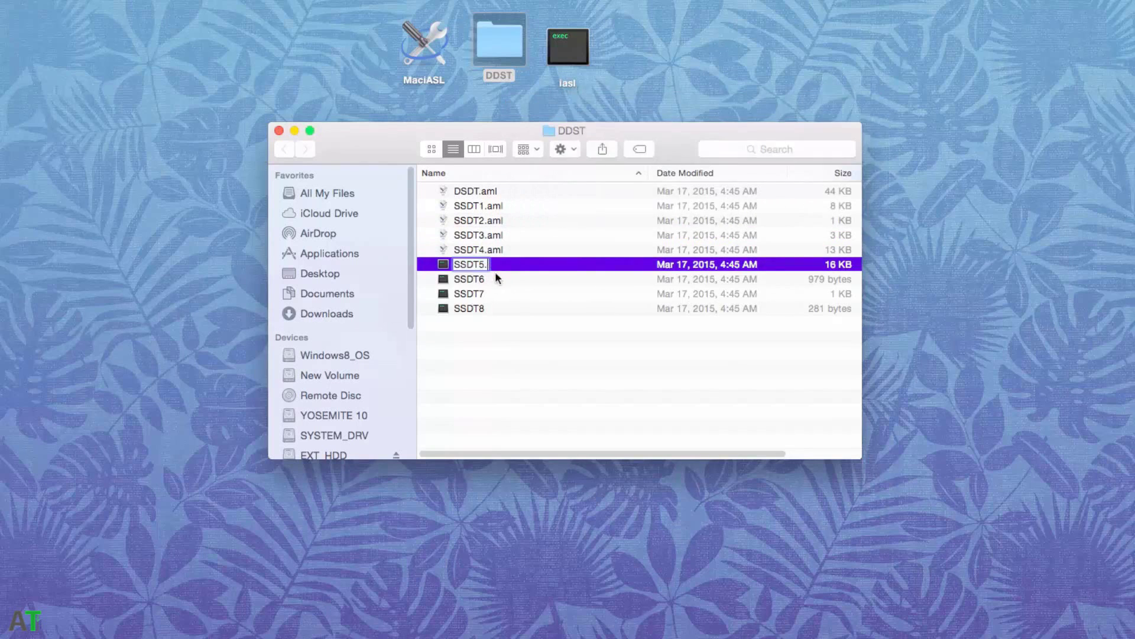
key(Down)
key(Return)
key(Right)
text(.aml)
key(Tab)
key(Return)
key(Right)
text(.aml)
key(Tab)
key(Return)
key(Right)
text(.aml)
key(Return)
click(809, 201)
Close and reopen the DDST folder to confirm the .aml names.
click(619, 382)
click(279, 130)
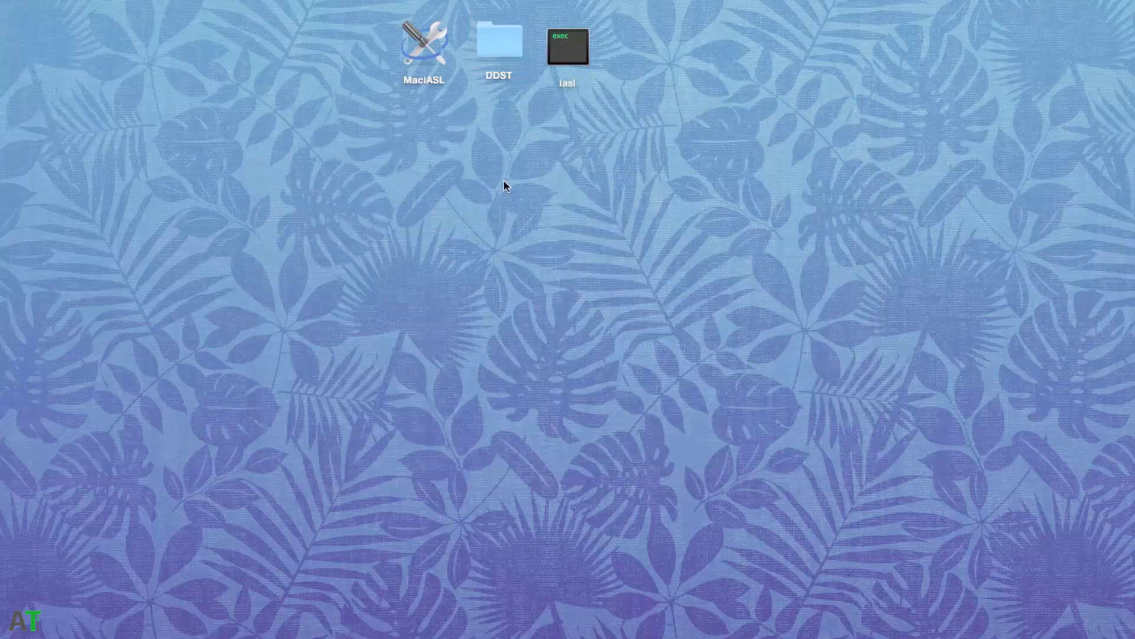
double_click(499, 42)
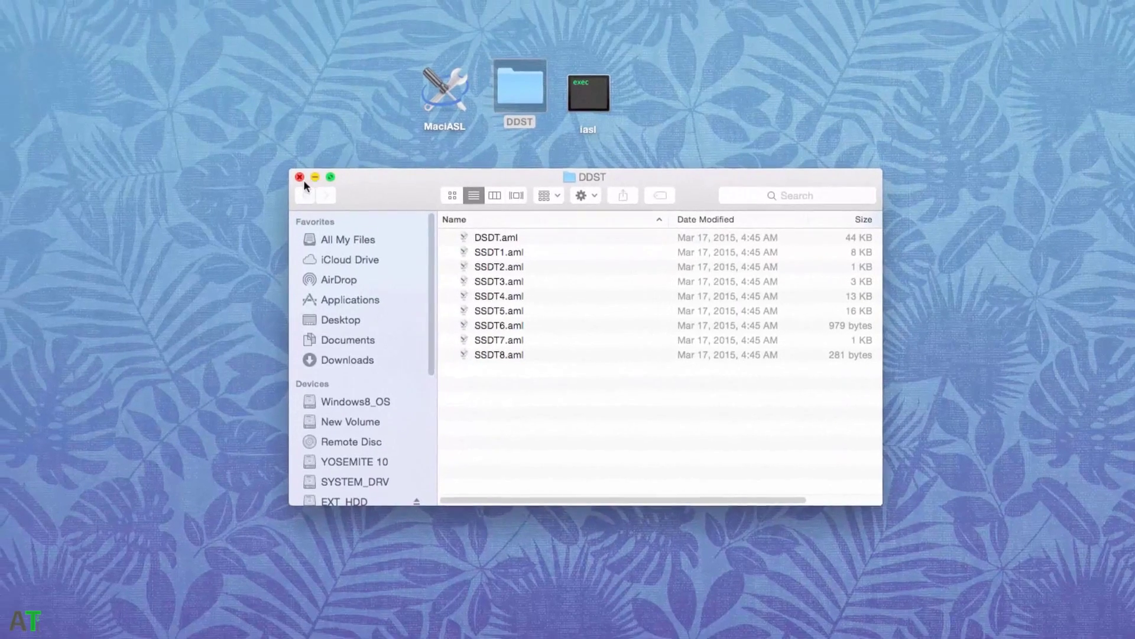
Close the DDST window and open /usr/bin via Go to Folder.
click(280, 127)
key(Return)
click(664, 198)
click(200, 26)
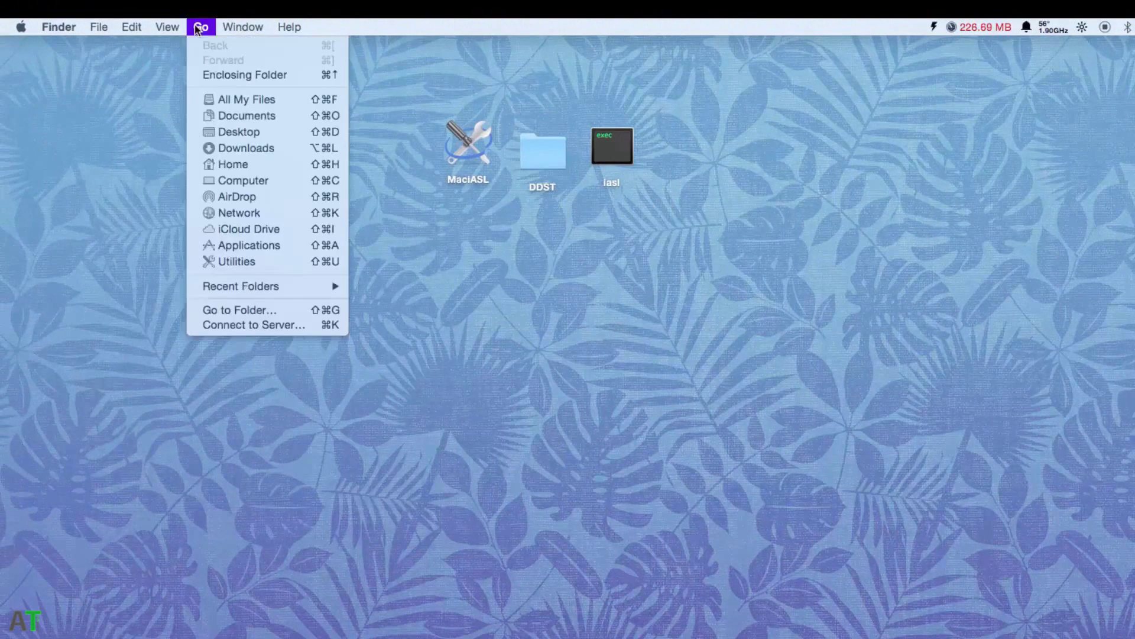
click(277, 309)
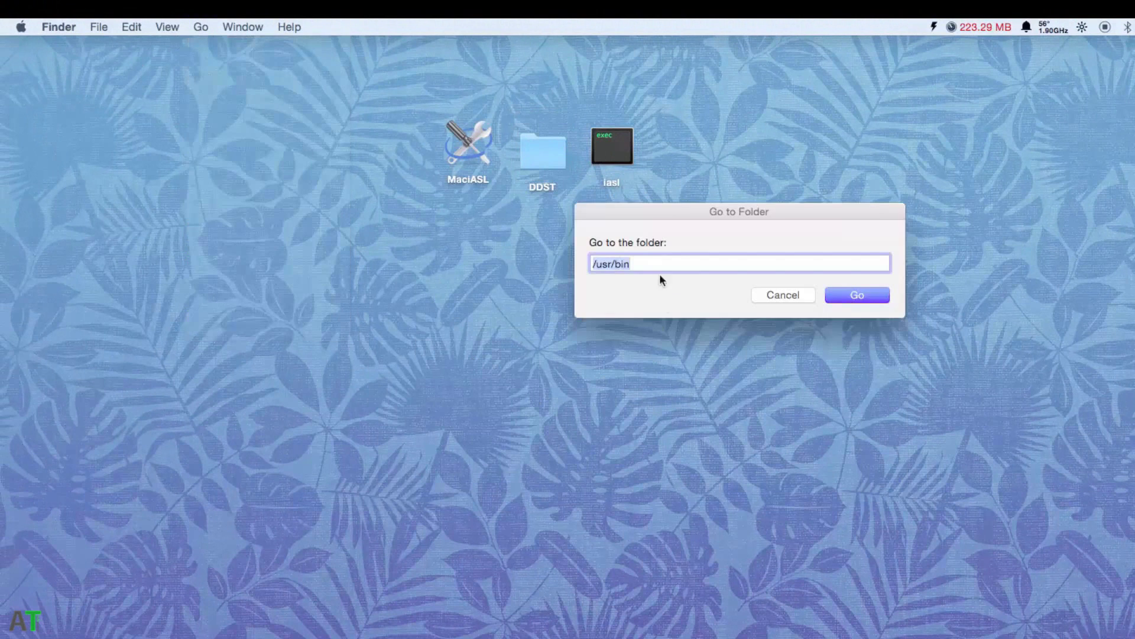
key(Left)
click(876, 295)
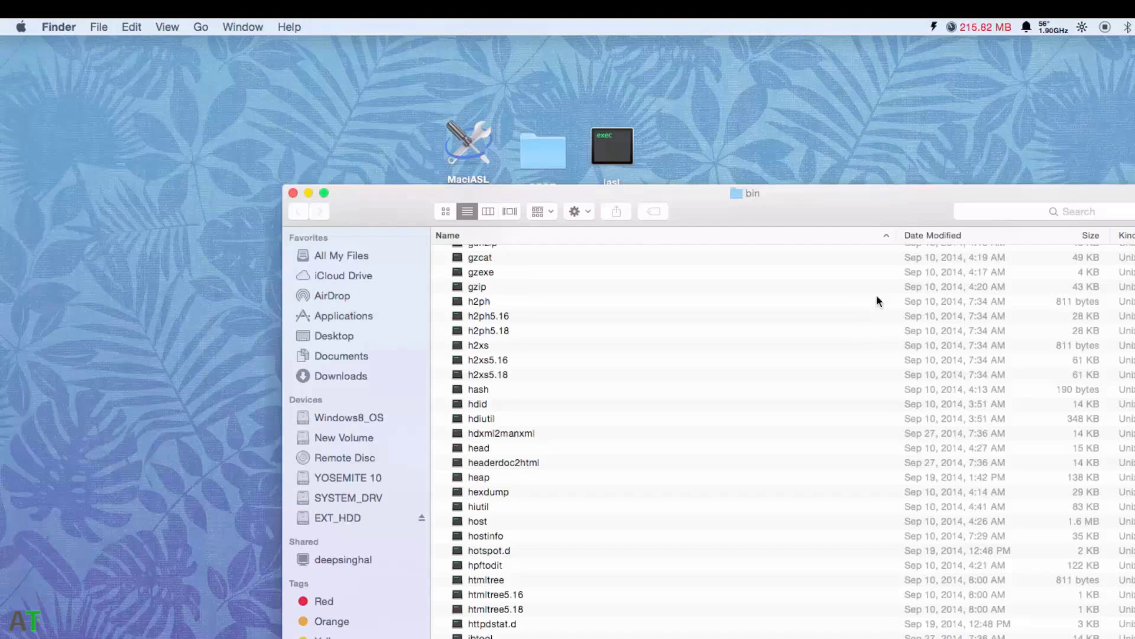
Copy iasl into /usr/bin with administrator authentication, close it, and search for Terminal.
drag(619, 146, 741, 299)
drag(563, 147, 622, 145)
click(604, 147)
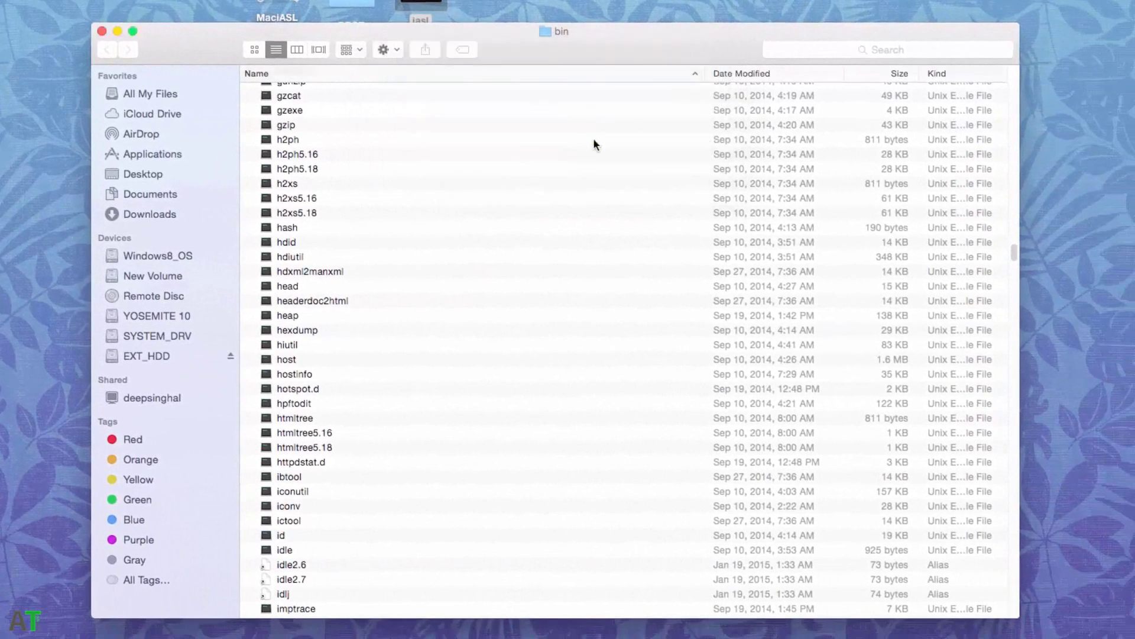
text(•)
key(Return)
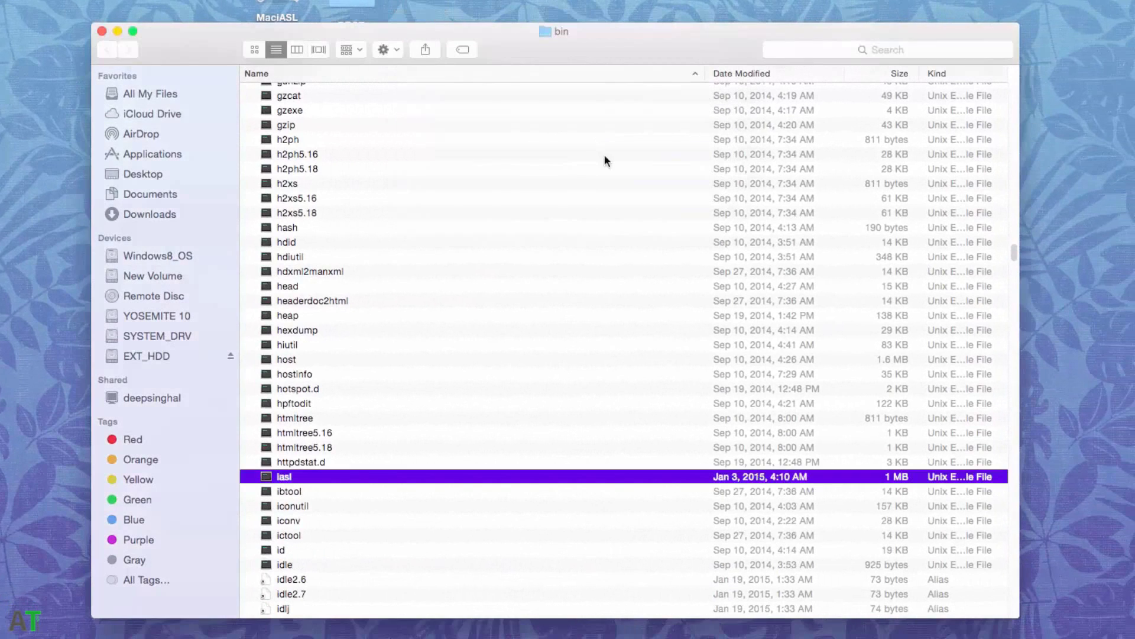
click(98, 31)
key(super+space)
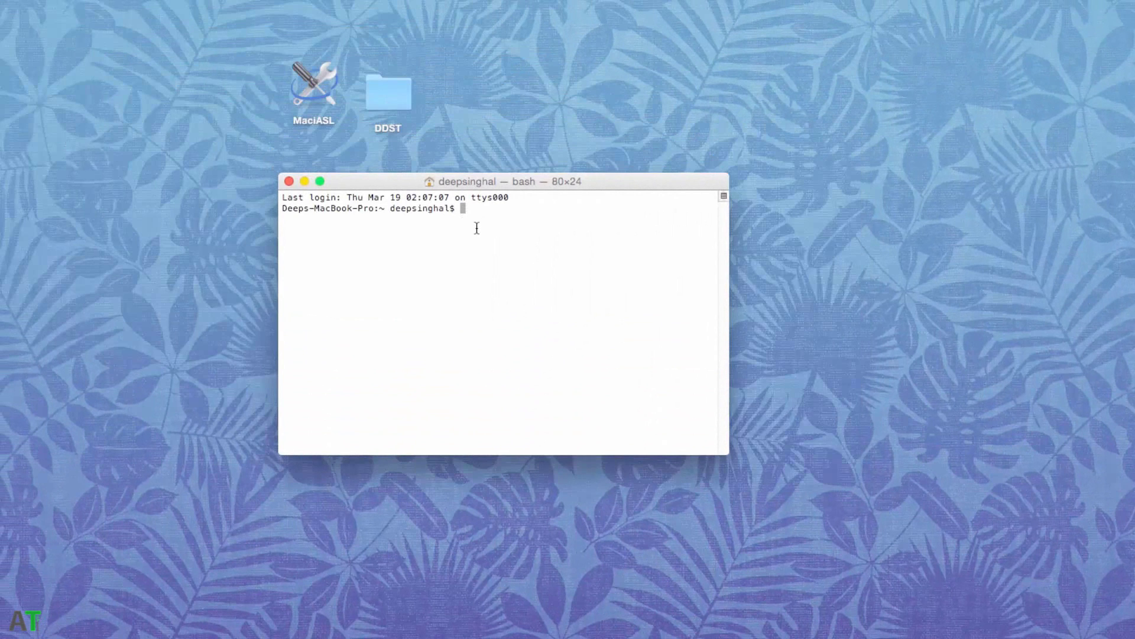
Change the Terminal directory to the desktop with cd desktop.
text(cd ds)
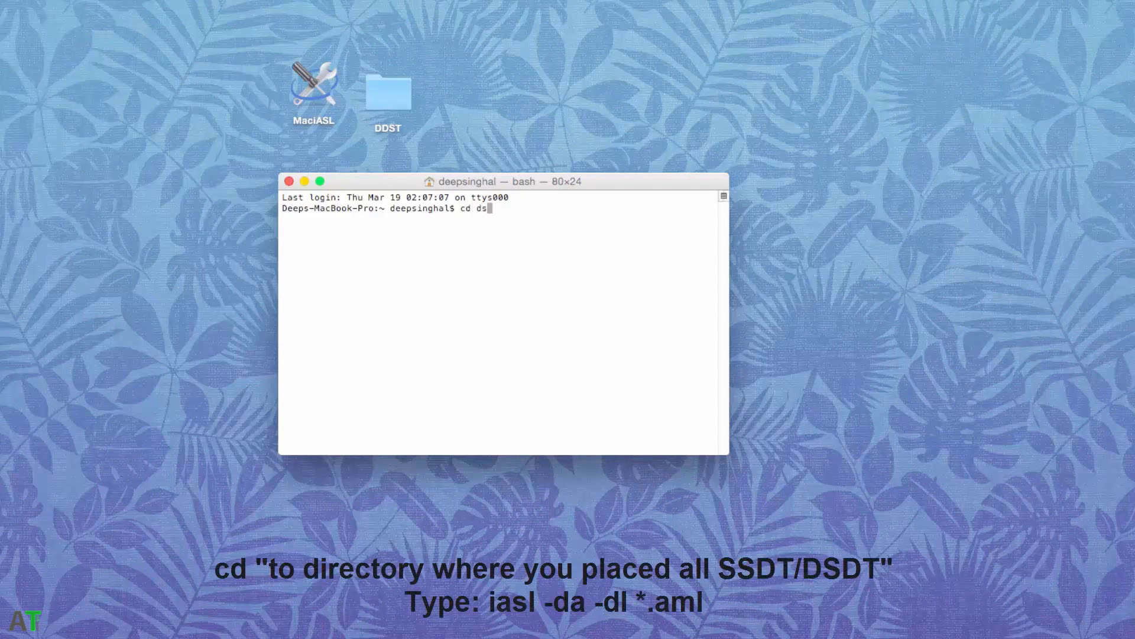
key(BackSpace)
text(esktop)
key(Return)
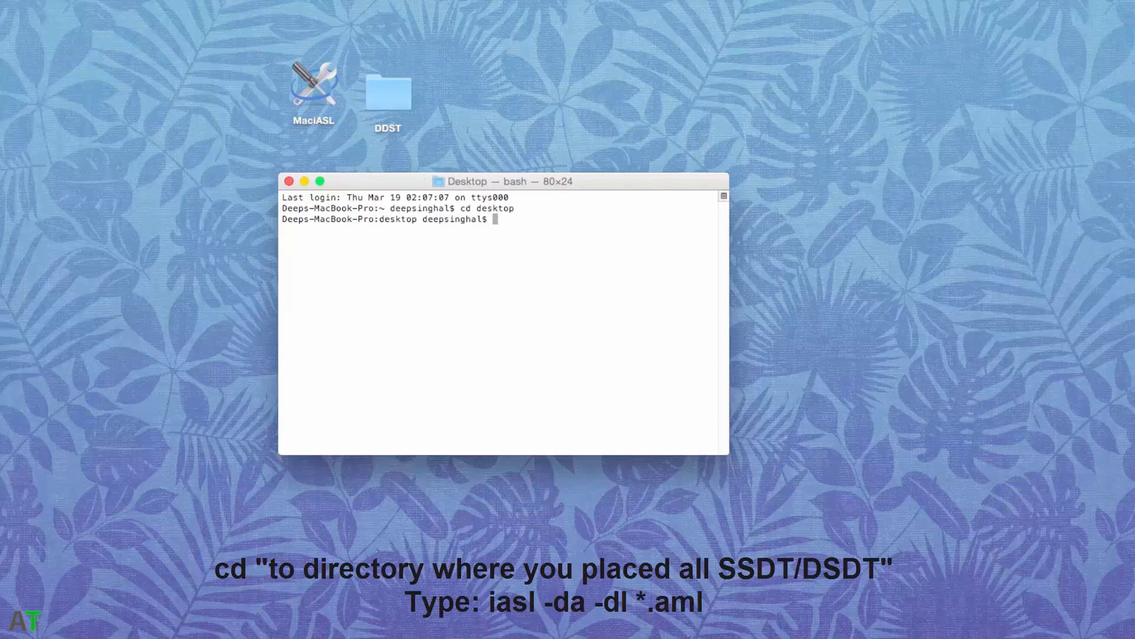
Enter the DDST folder and run iasl -da -dl *.aml to produce .dsl files.
text(cd DDST)
key(Up)
key(Up)
key(Up)
key(Return)
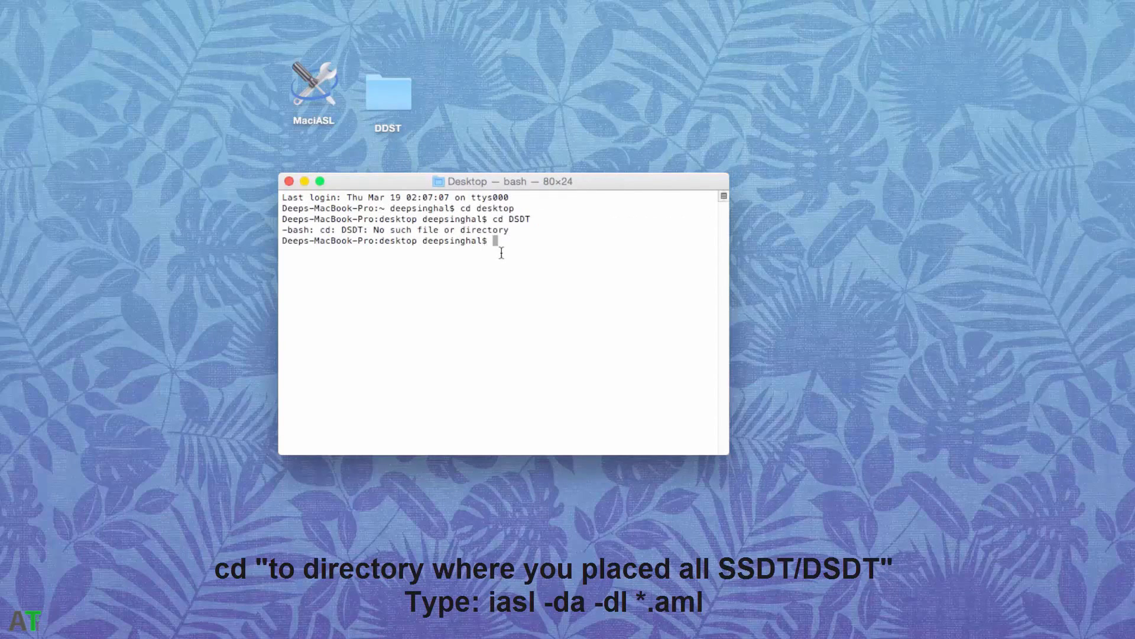
text(cd)
key(BackSpace)
key(BackSpace)
key(BackSpace)
text(cd DDST)
key(Return)
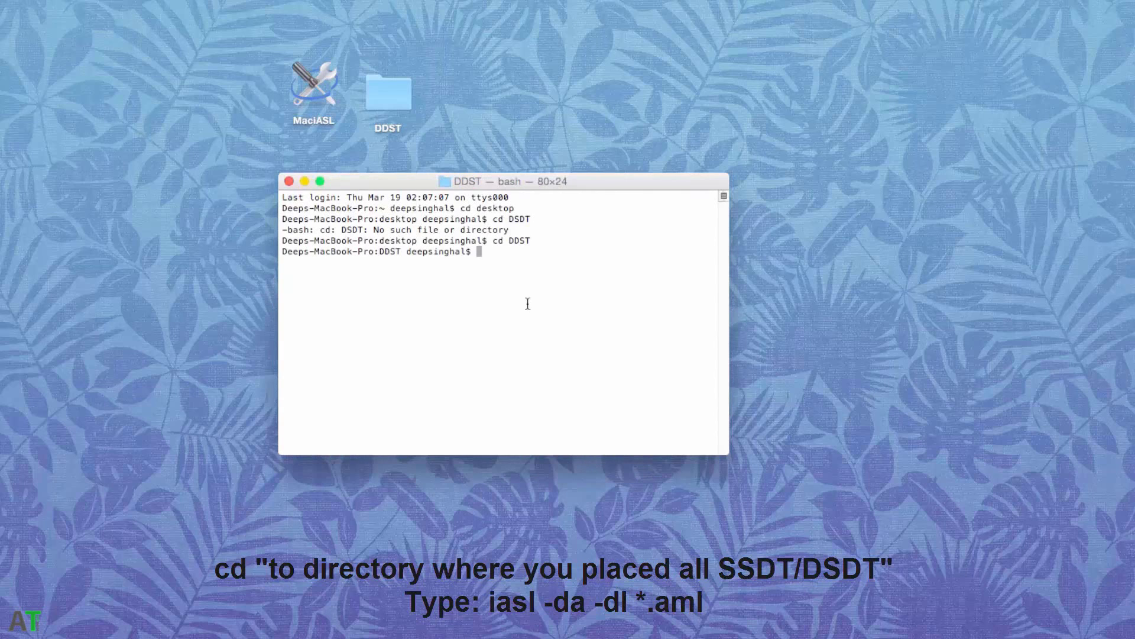
text(iasl -da -dl *.aml)
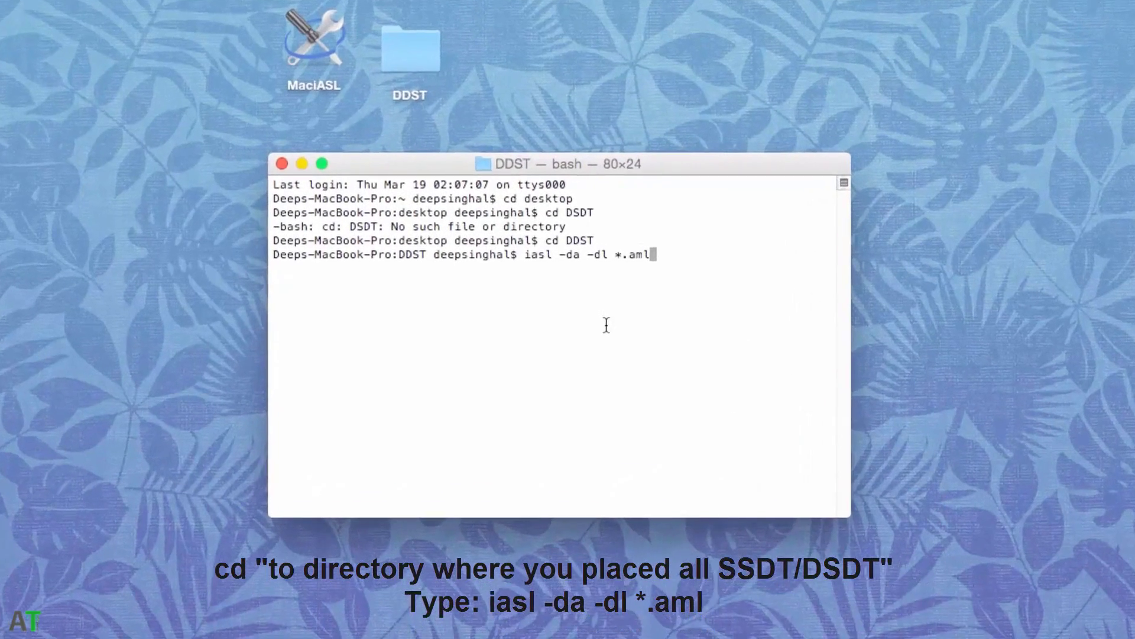
key(Return)
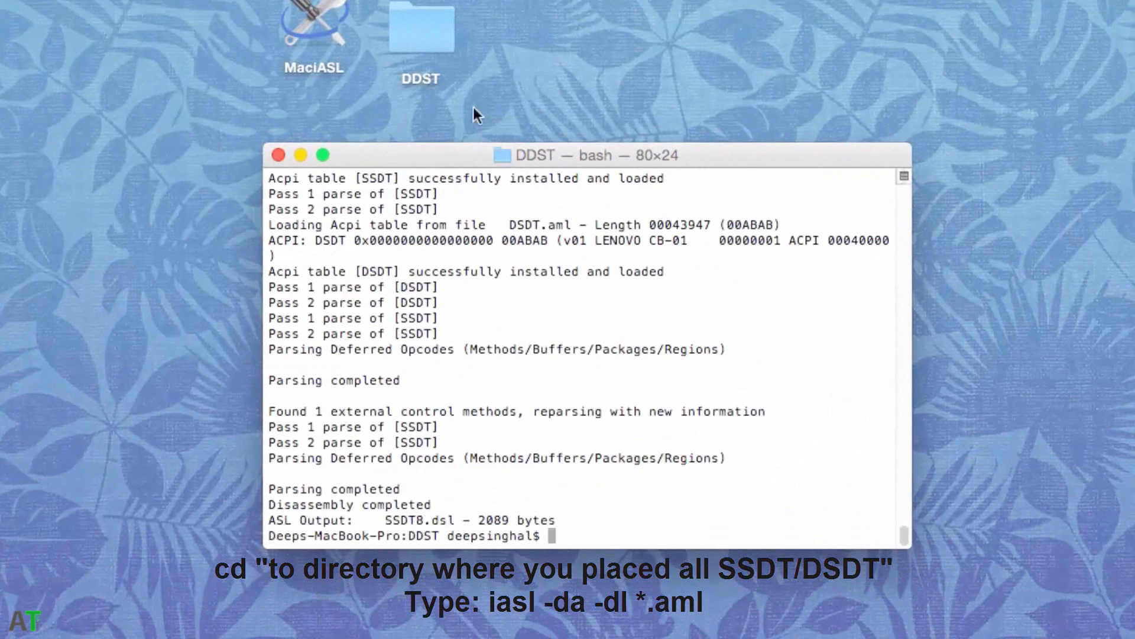
Open DDST and check the new DSDT.dsl, SSDT1.dsl, SSDT3.dsl and SSDT5.dsl files.
double_click(410, 26)
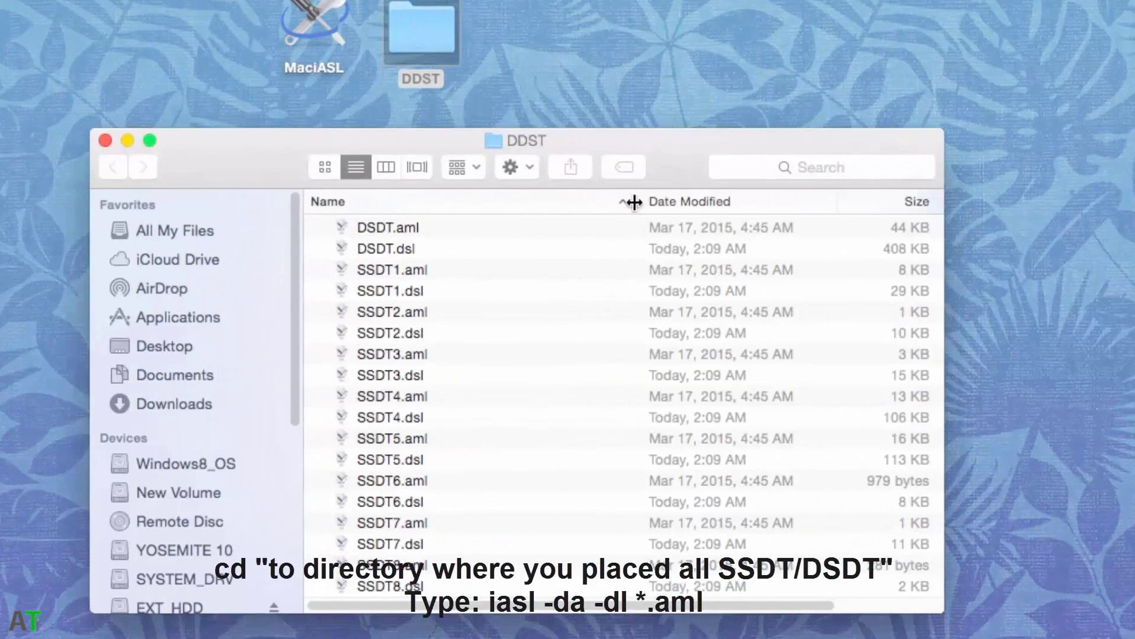
click(407, 247)
click(425, 293)
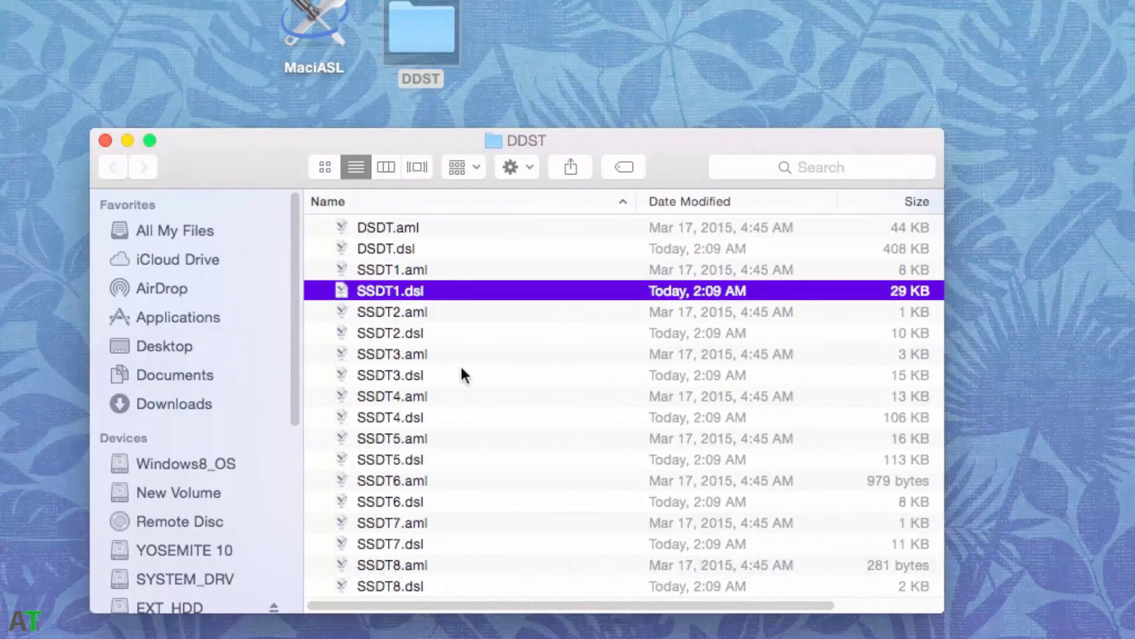
click(461, 373)
click(482, 456)
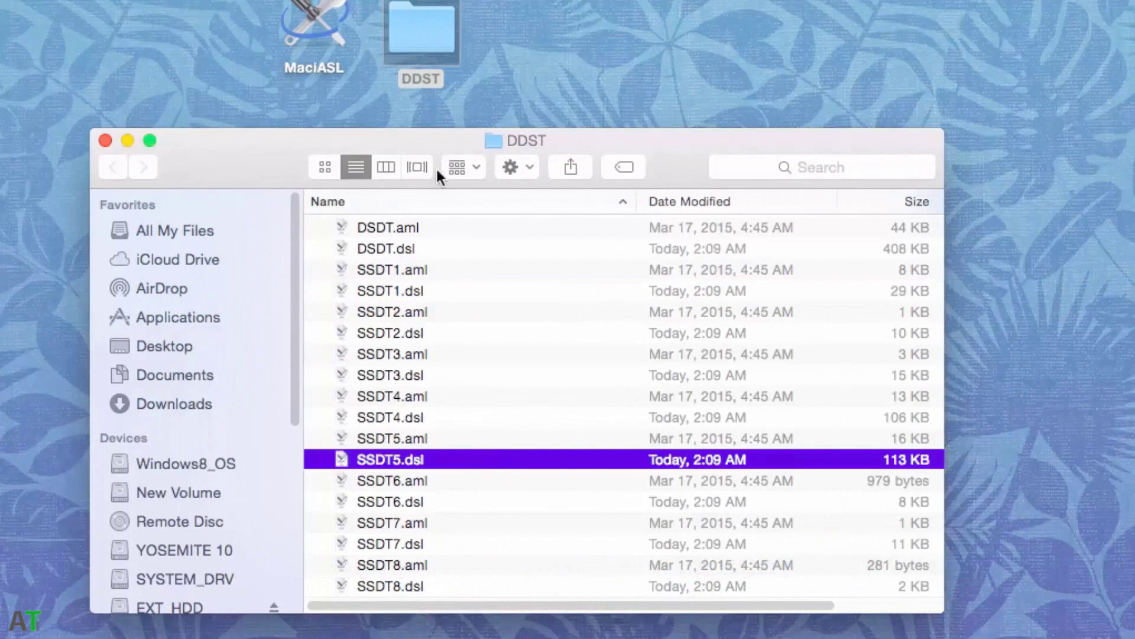
Close the Terminal window and the DDST folder window.
drag(438, 162, 47, 155)
drag(618, 159, 937, 115)
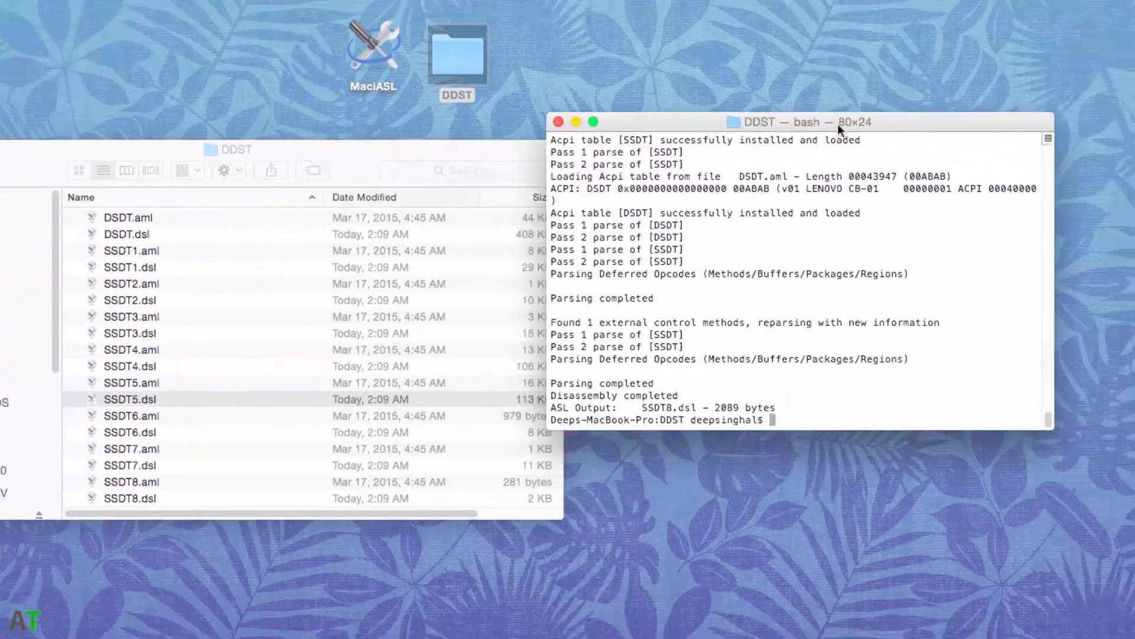
drag(857, 124, 918, 176)
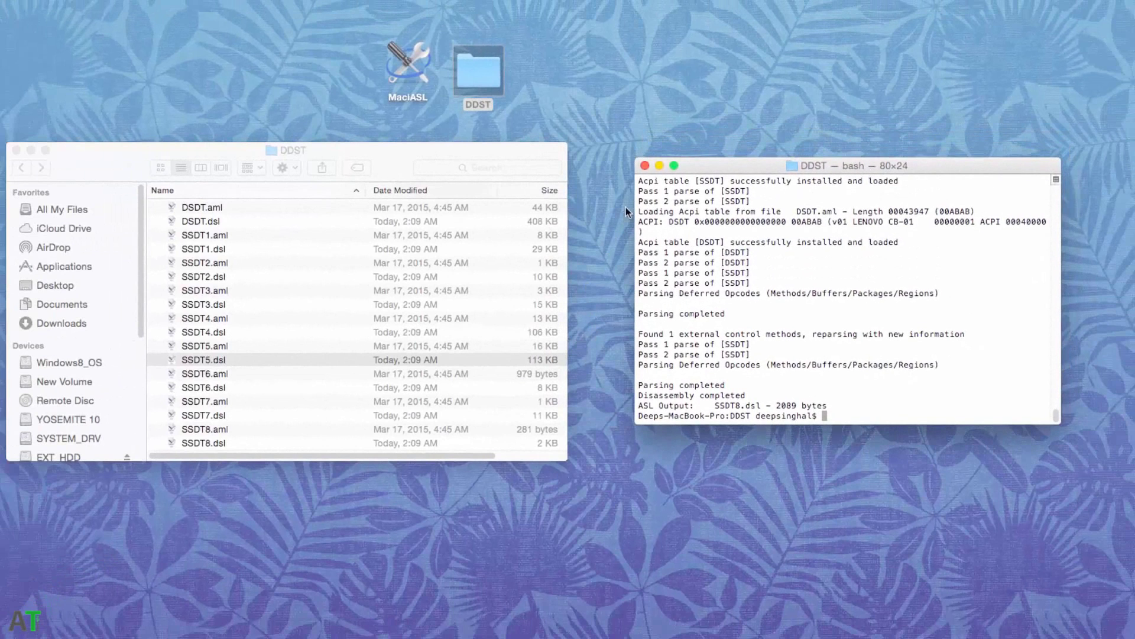
click(644, 166)
drag(197, 153, 743, 126)
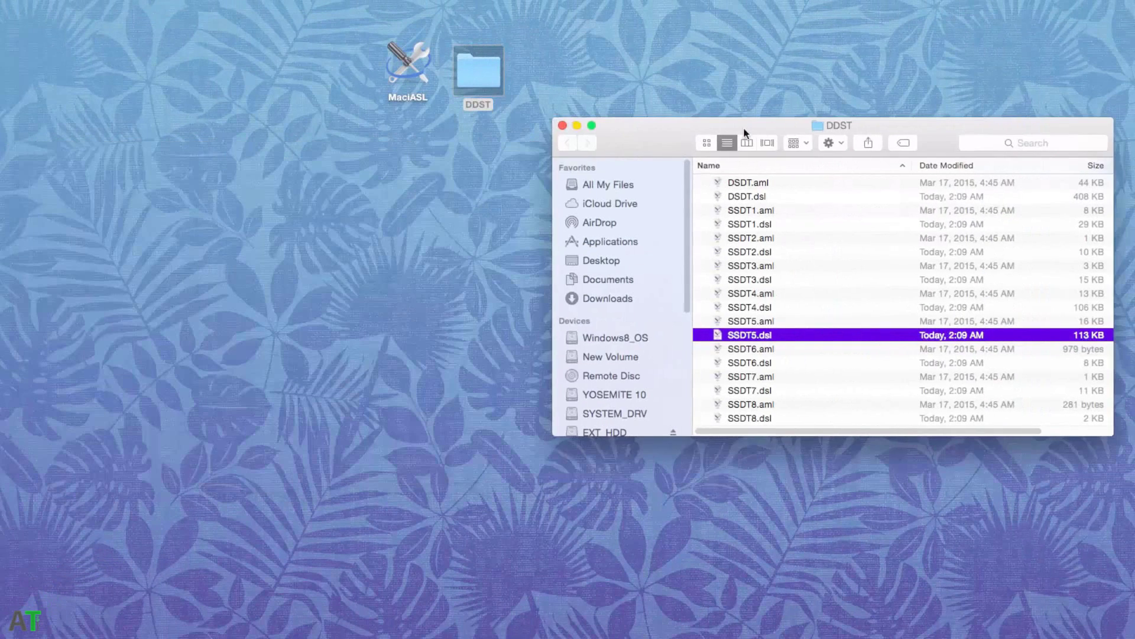
click(563, 125)
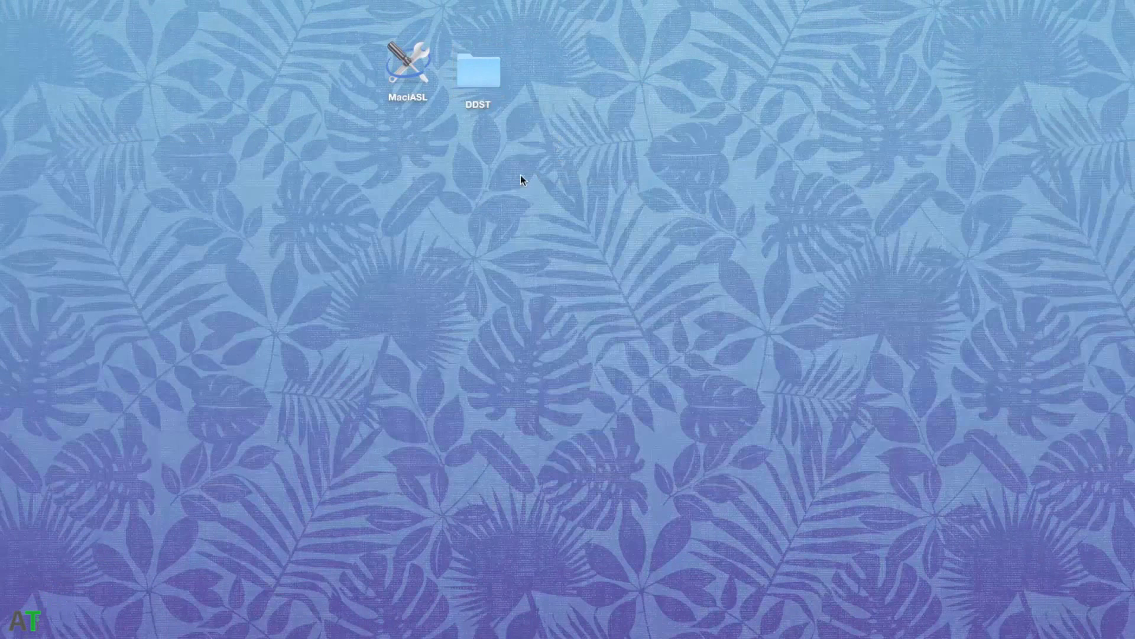
Add a new patch source named 'Source' in MaciASL's Sources preferences.
click(33, 0)
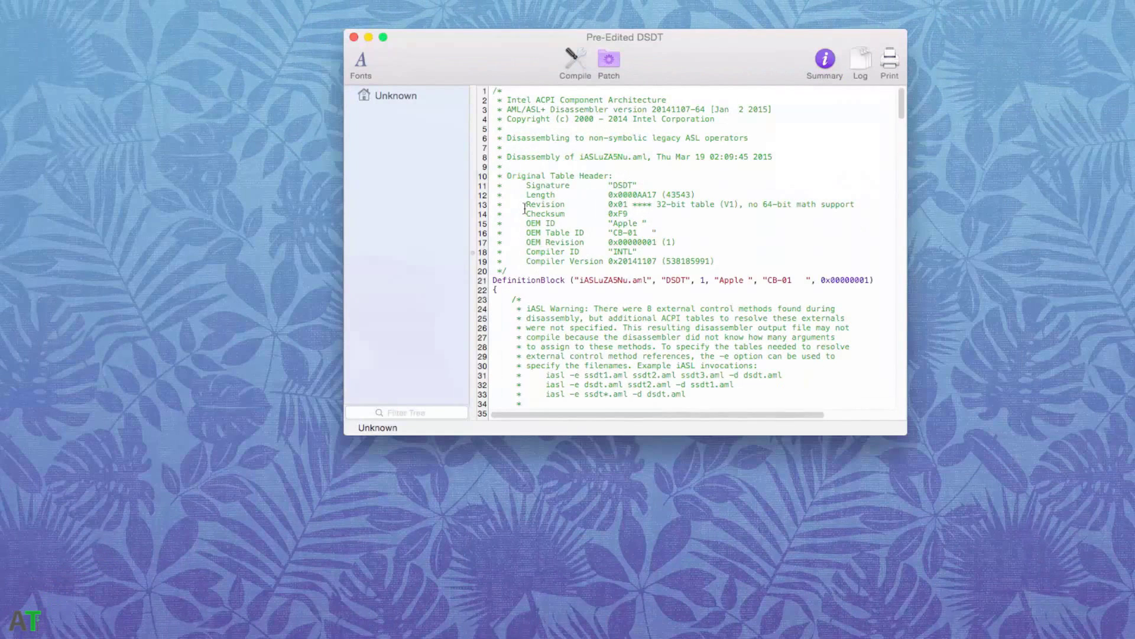
click(52, 1)
click(52, 1)
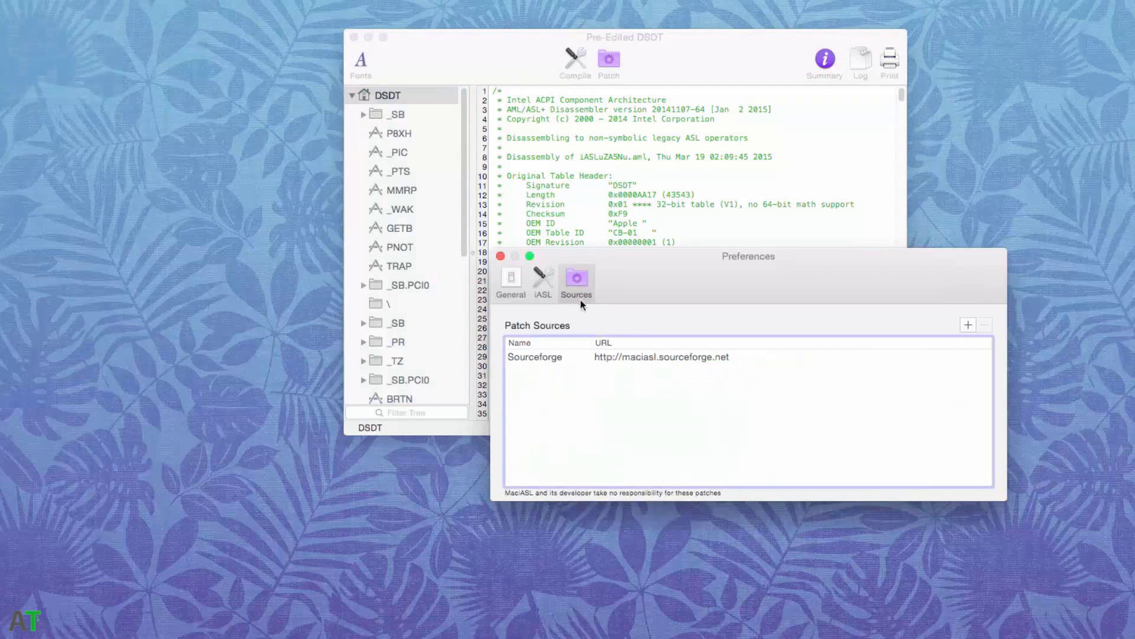
click(968, 324)
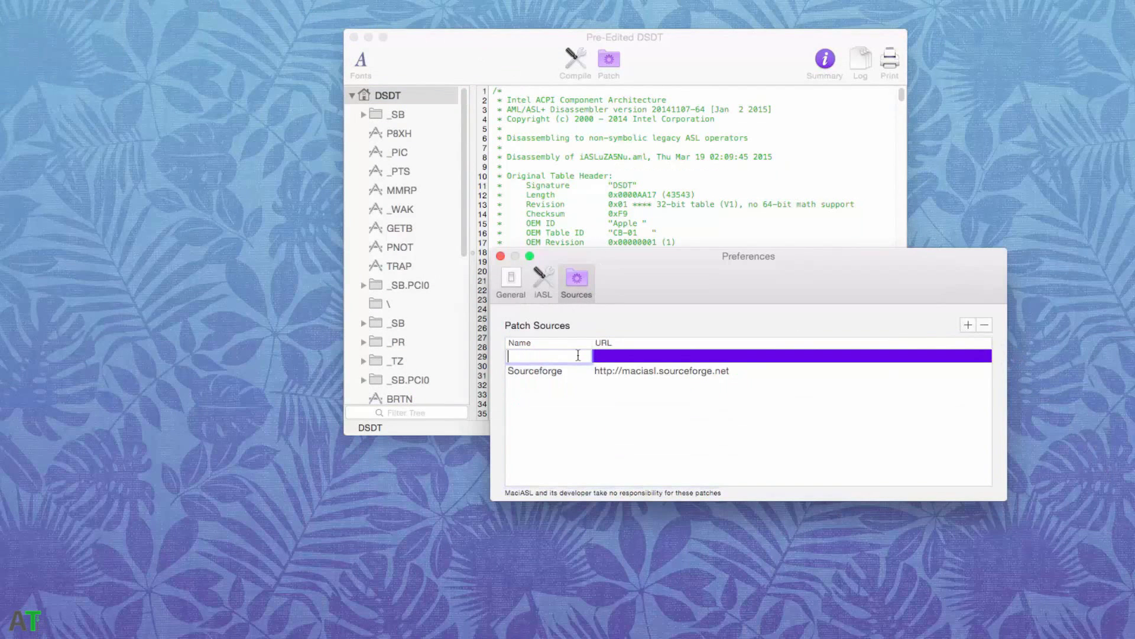
text(Sor)
key(BackSpace)
text(urce)
click(667, 356)
double_click(652, 357)
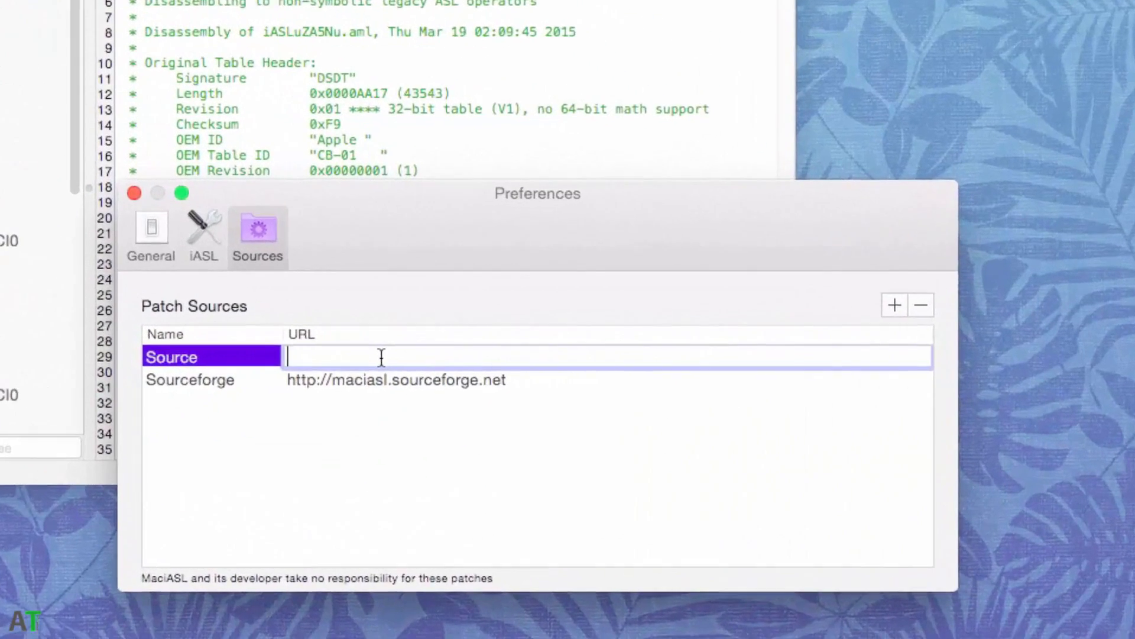
text(http://raw.github.com/RehabMan/Laptop-DSDT-Patch/master)
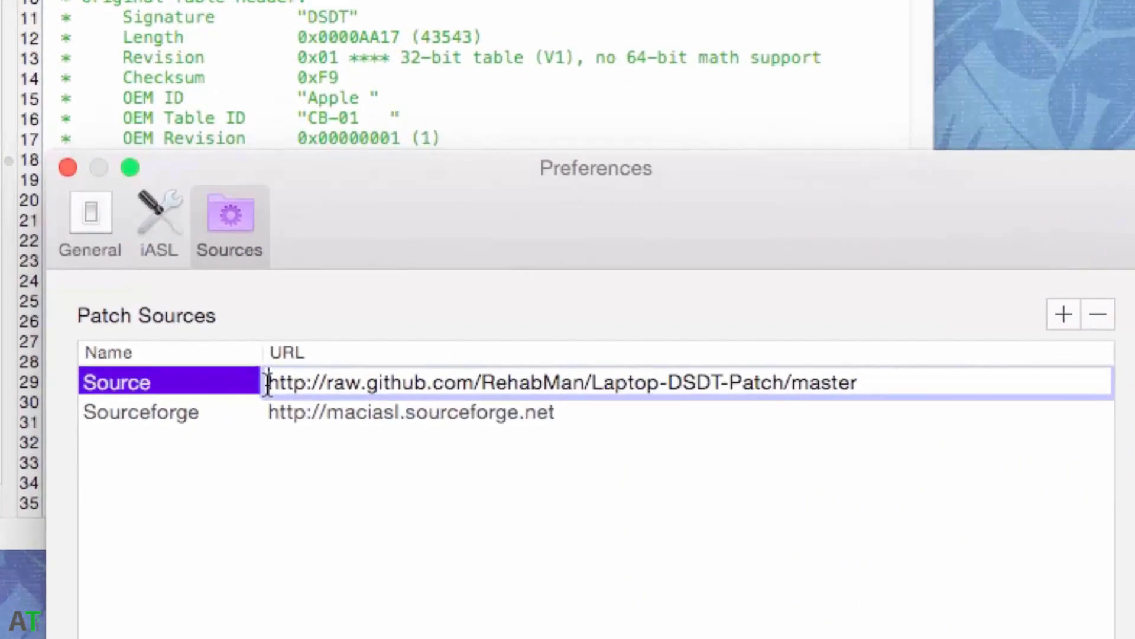
drag(238, 360, 319, 361)
drag(211, 282, 1029, 284)
Switch the compiler to ACPI 5.0 and update iASL to the 20141107 version.
click(1080, 353)
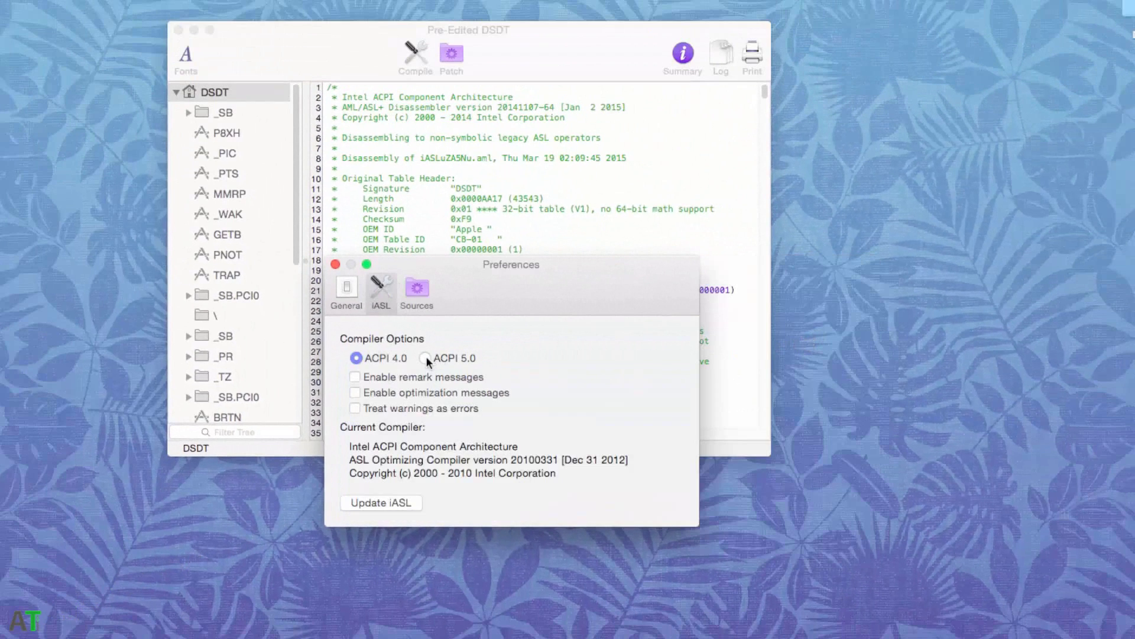
click(425, 357)
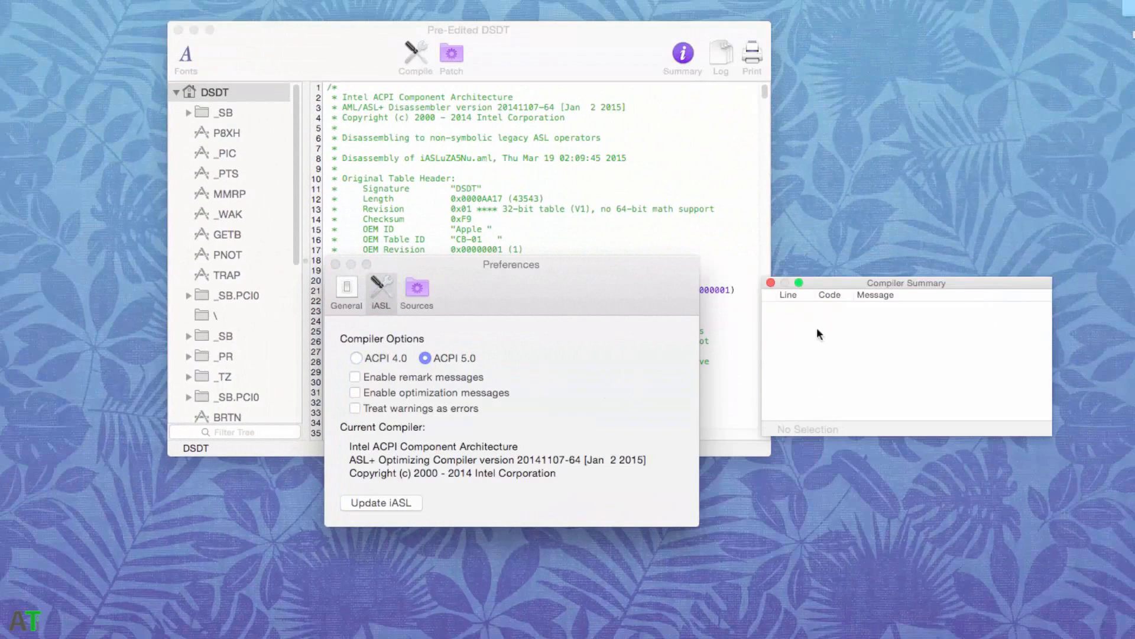
click(409, 502)
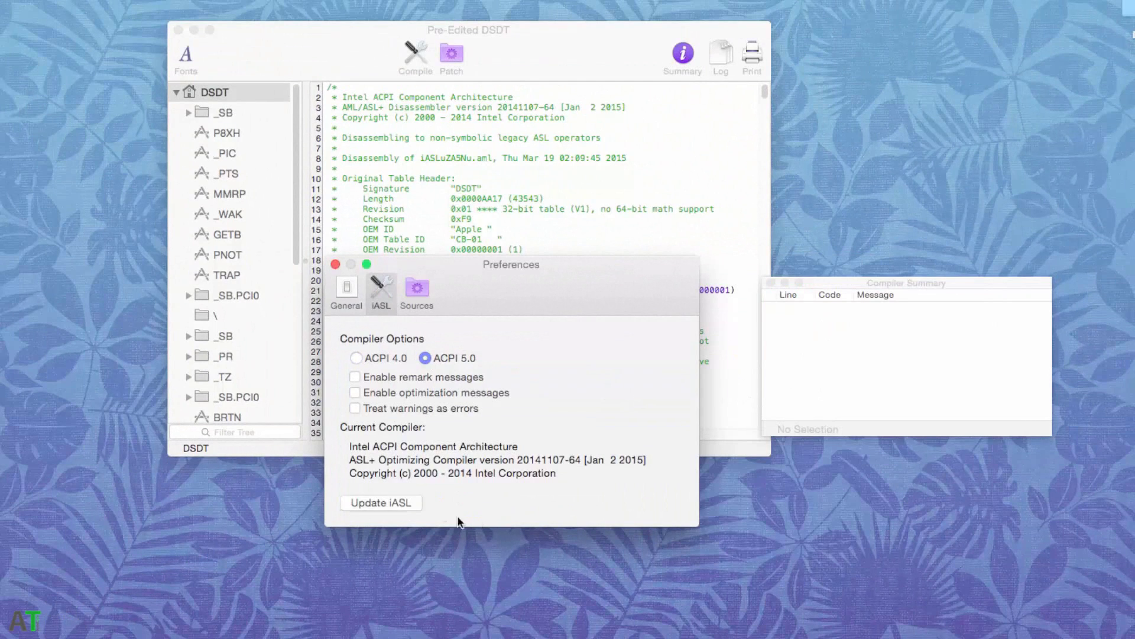
Close the Preferences window and the Compiler Summary.
click(349, 307)
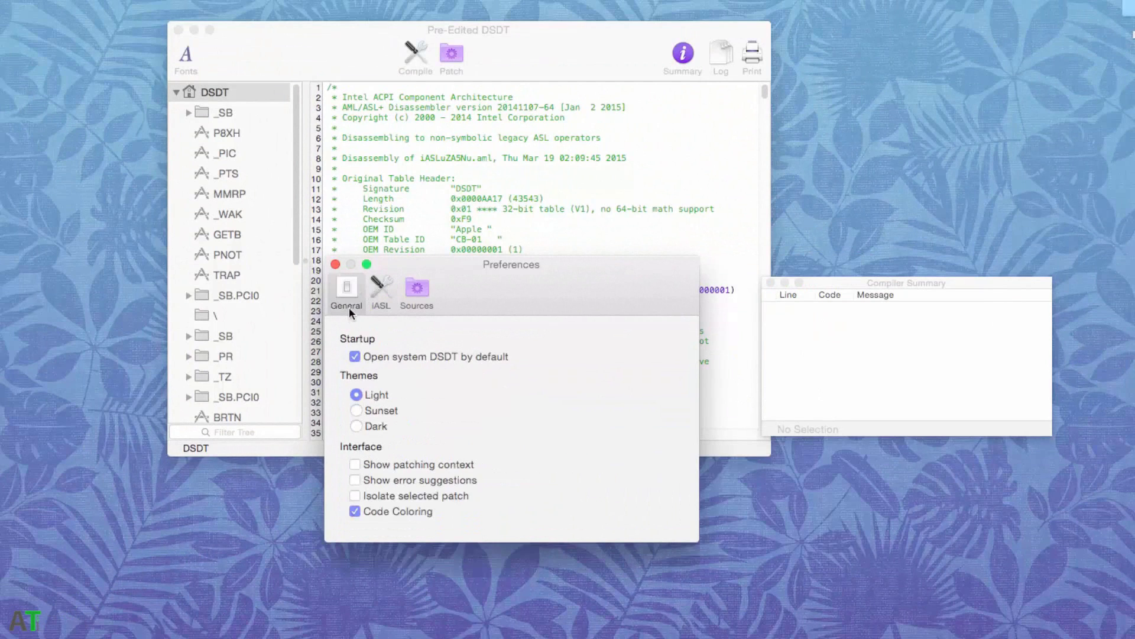
click(335, 264)
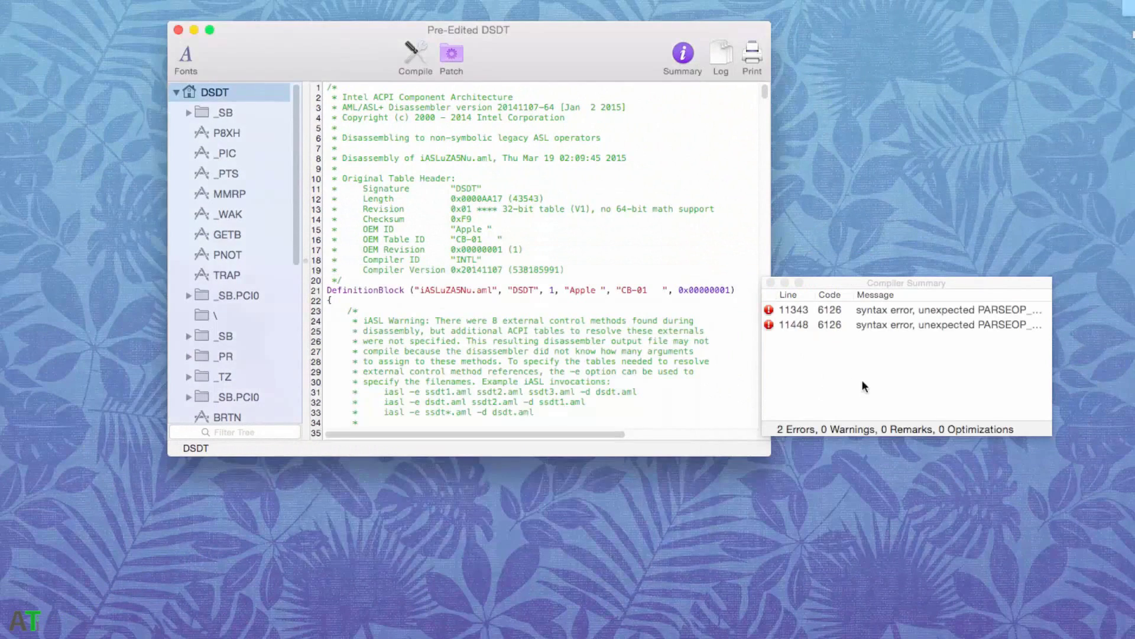
click(863, 382)
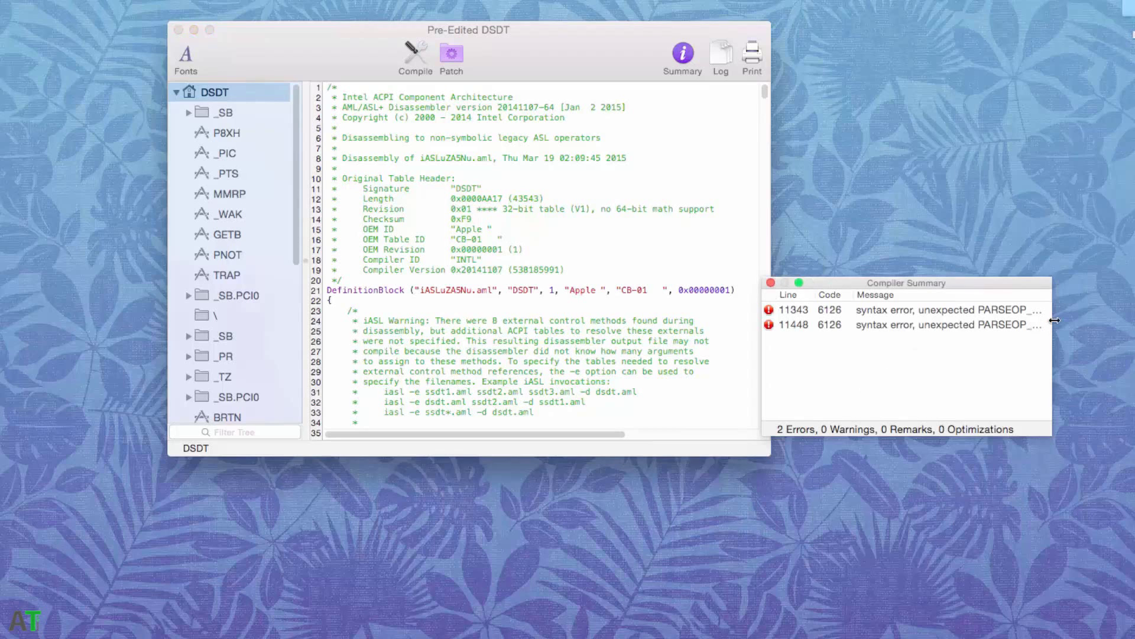
drag(1055, 320, 1134, 320)
drag(781, 285, 701, 285)
click(692, 283)
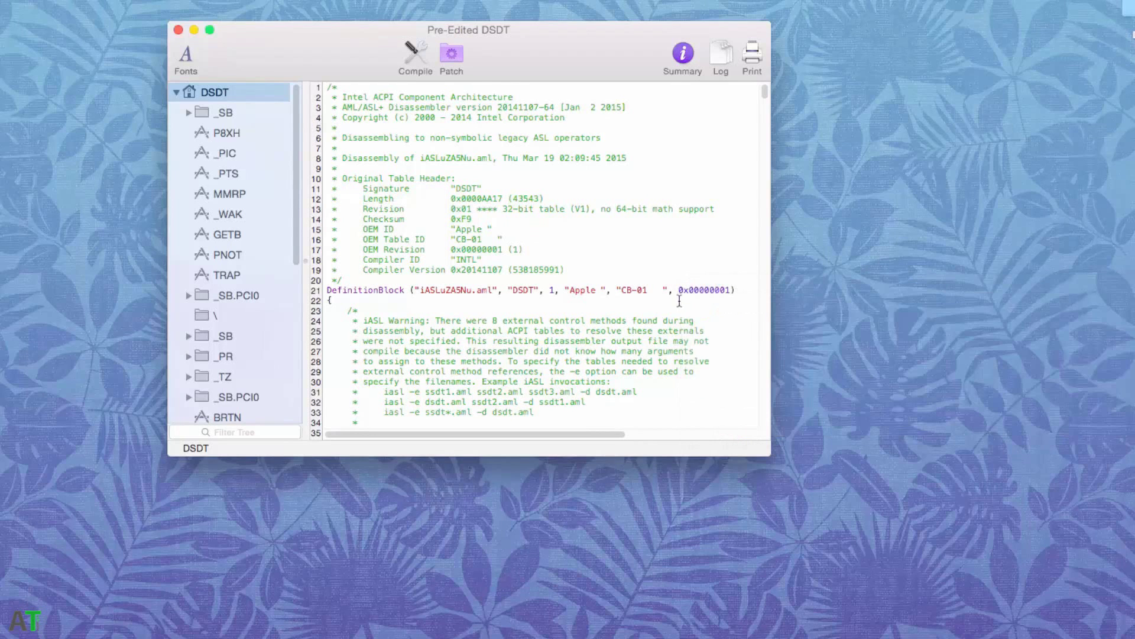
Close the Pre-Edited DSDT and open DSDT.dsl from the DDST folder.
click(178, 30)
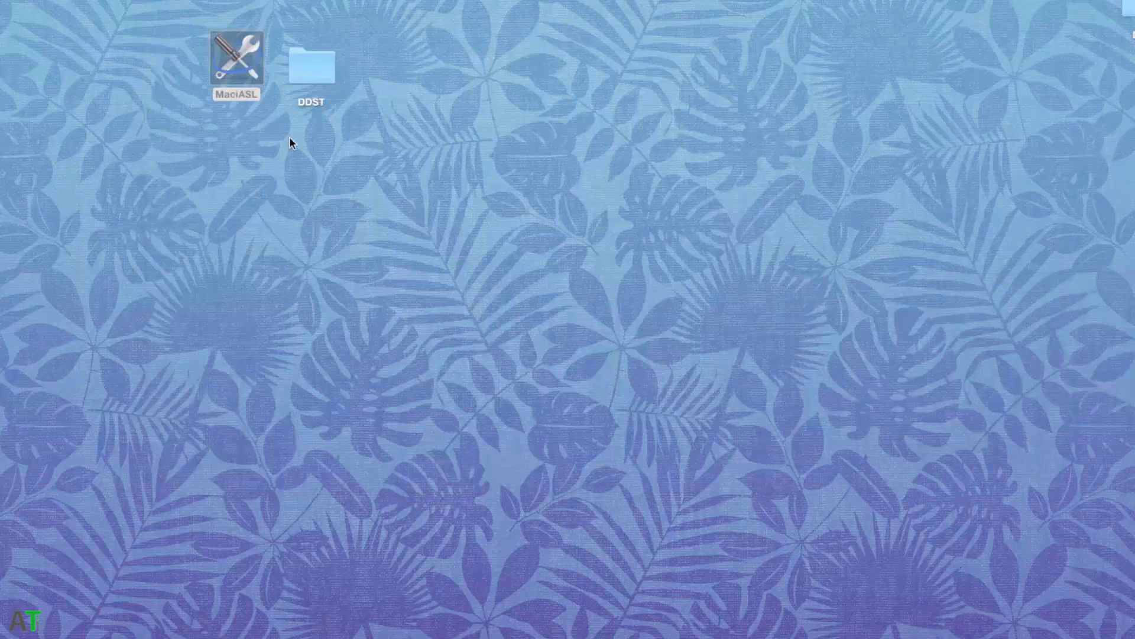
double_click(315, 59)
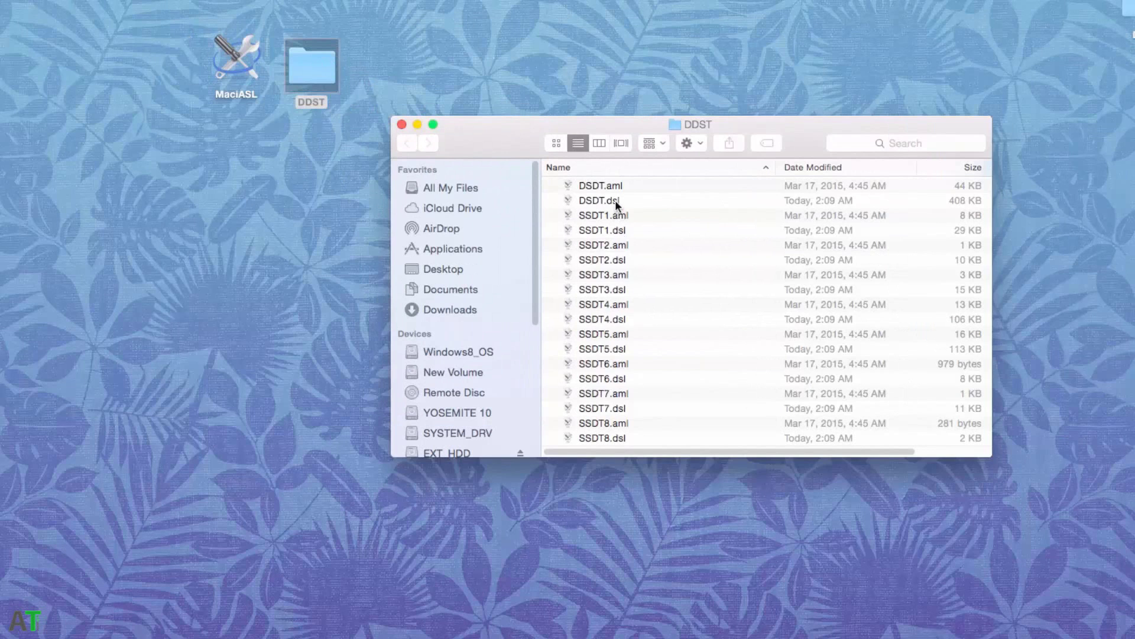
click(618, 201)
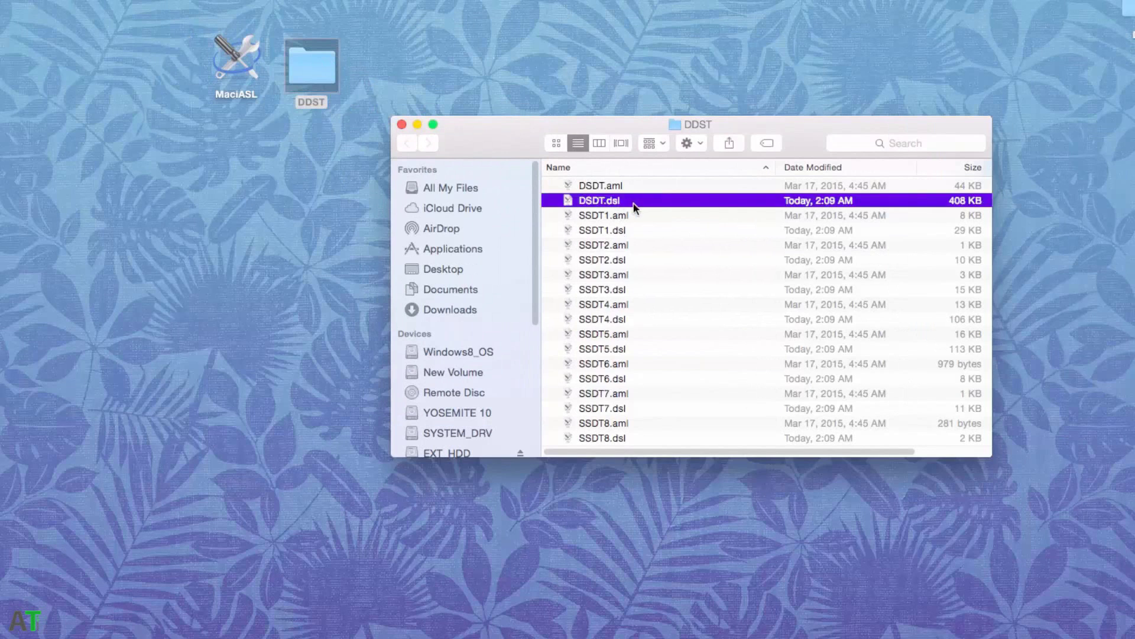
double_click(634, 203)
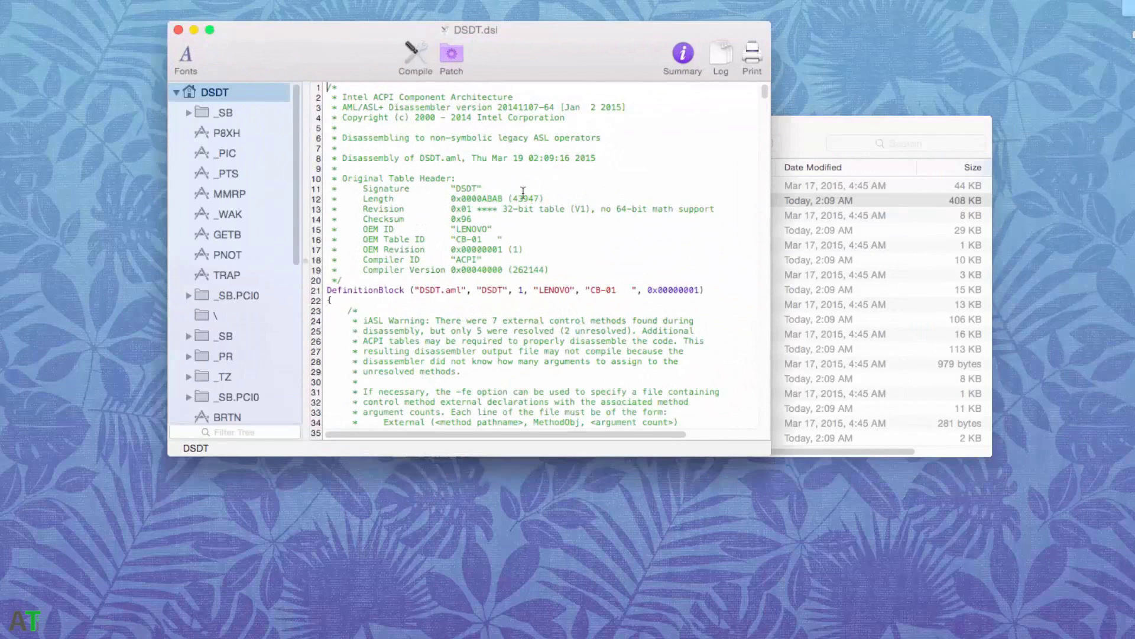
Paste the custom regex patches into the Patch panel and apply them (7 patches, 3 changes).
click(451, 53)
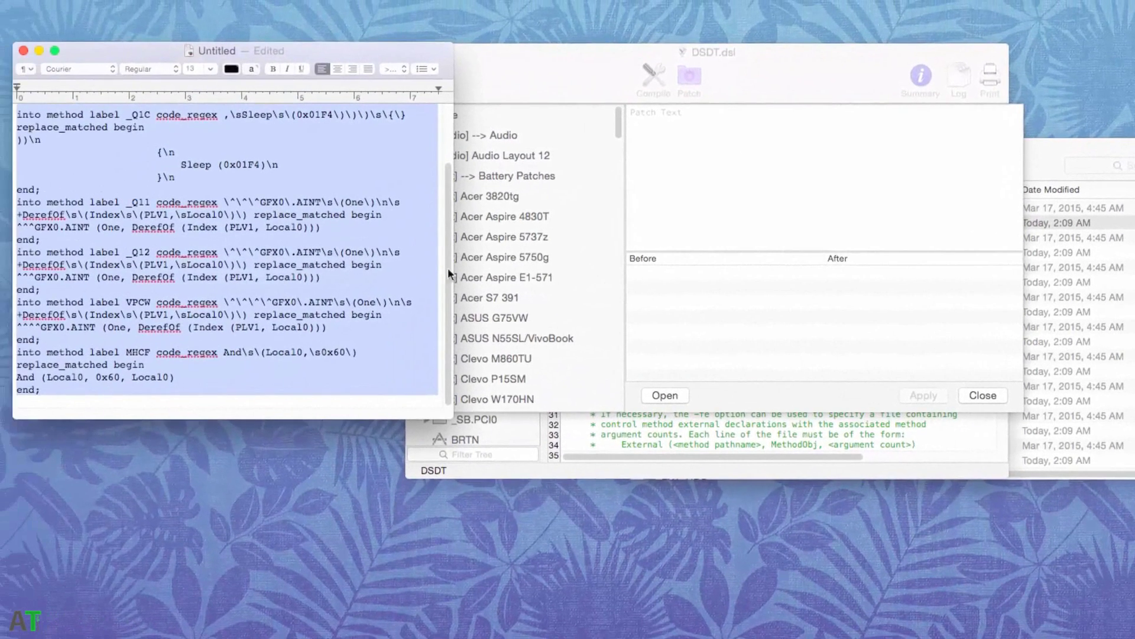
click(476, 150)
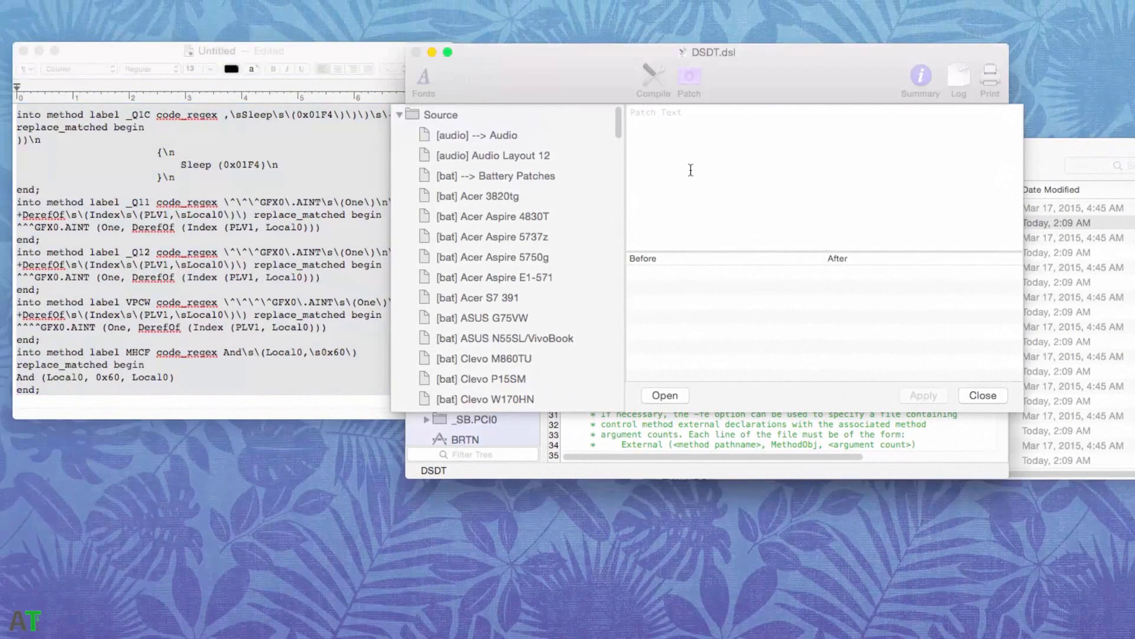
key(super+v)
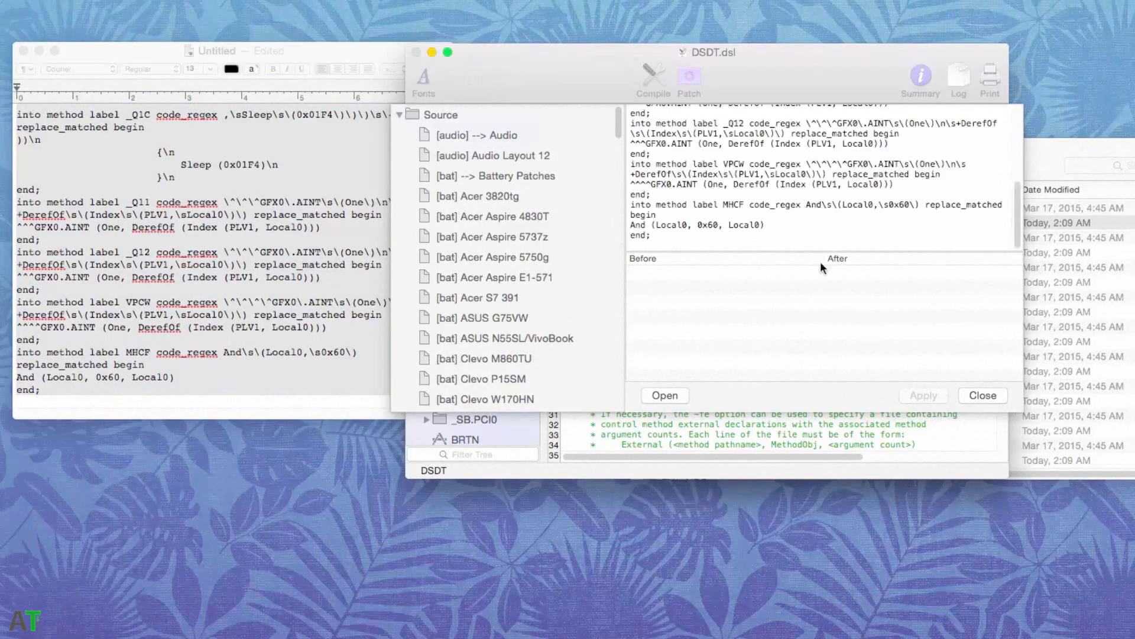
drag(748, 65, 838, 59)
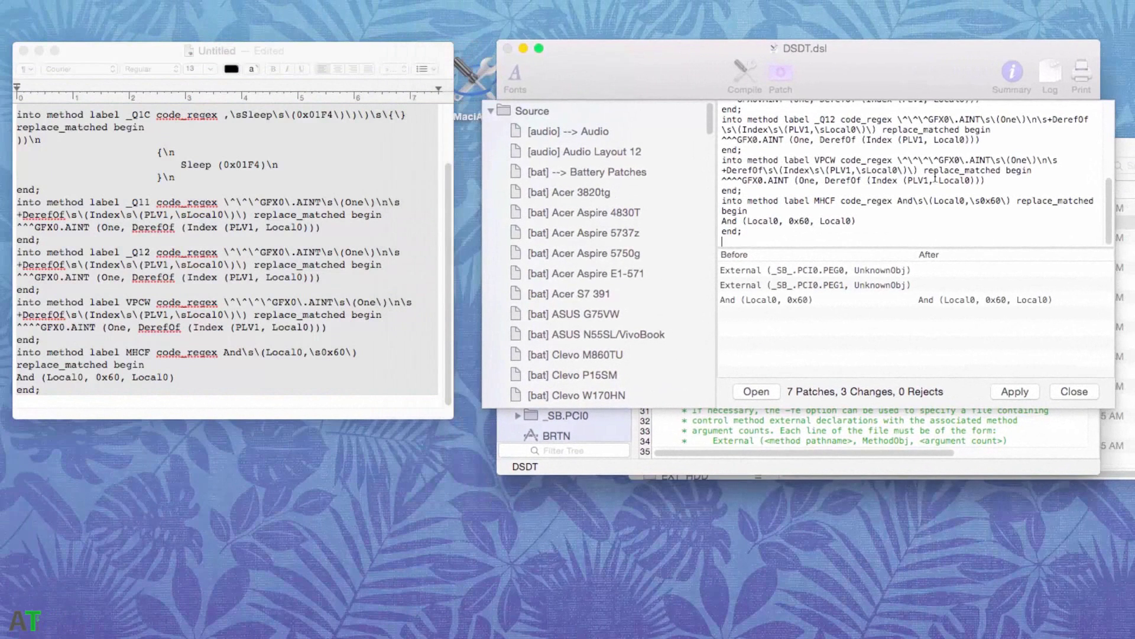
click(1023, 390)
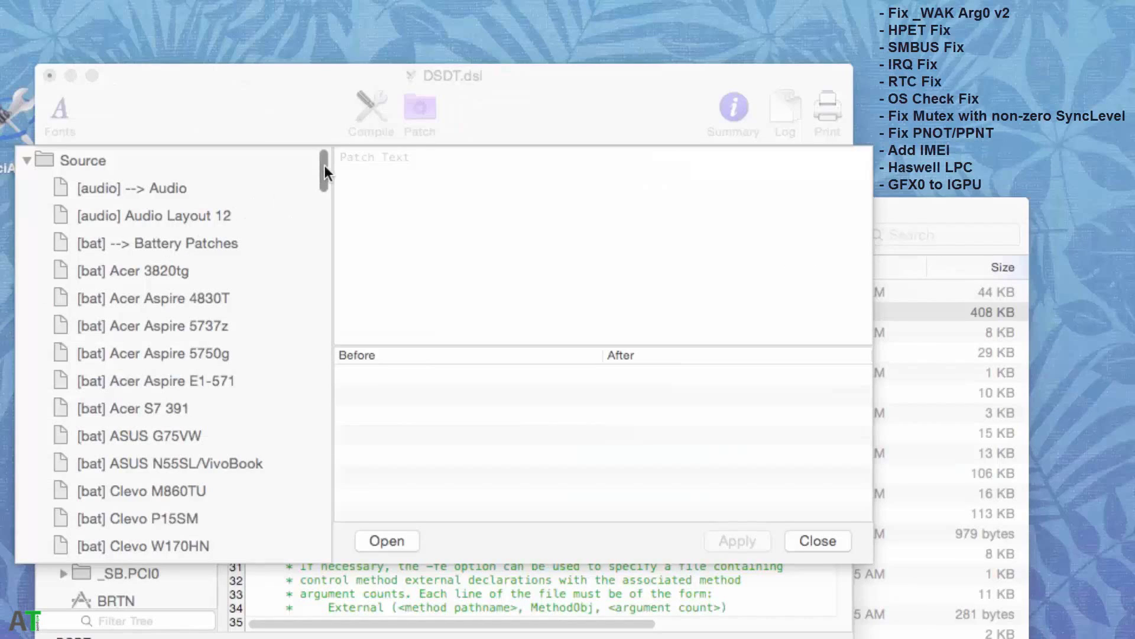
Apply the first [sys] patch, then HPET Fix and SMBUS Fix, each with zero rejects.
drag(324, 165, 319, 463)
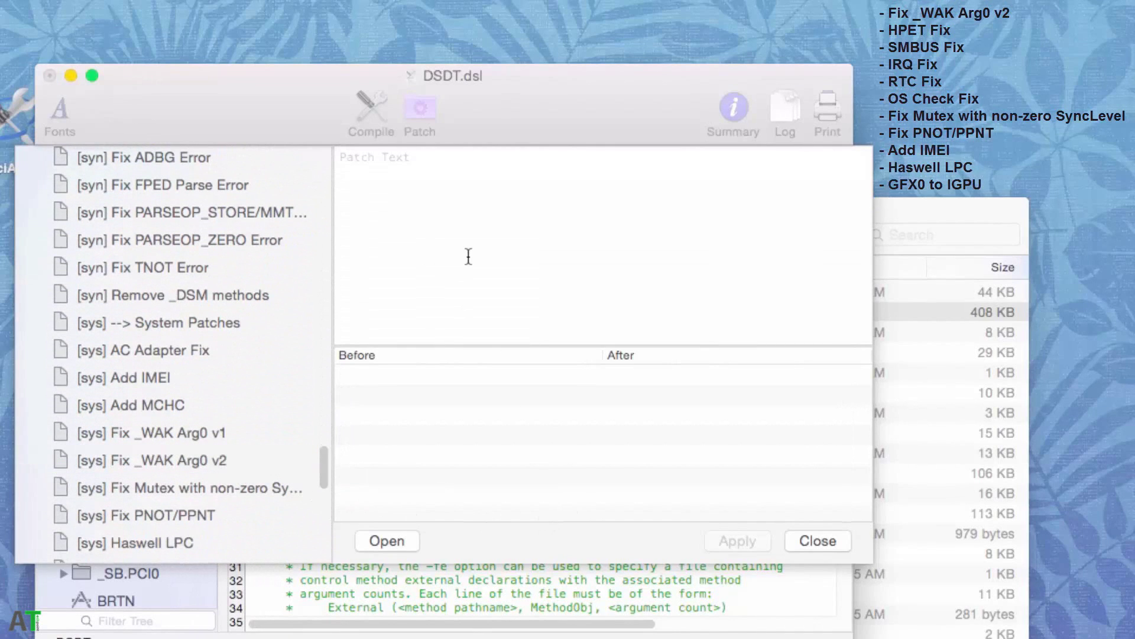
click(726, 546)
drag(327, 470, 328, 483)
click(217, 450)
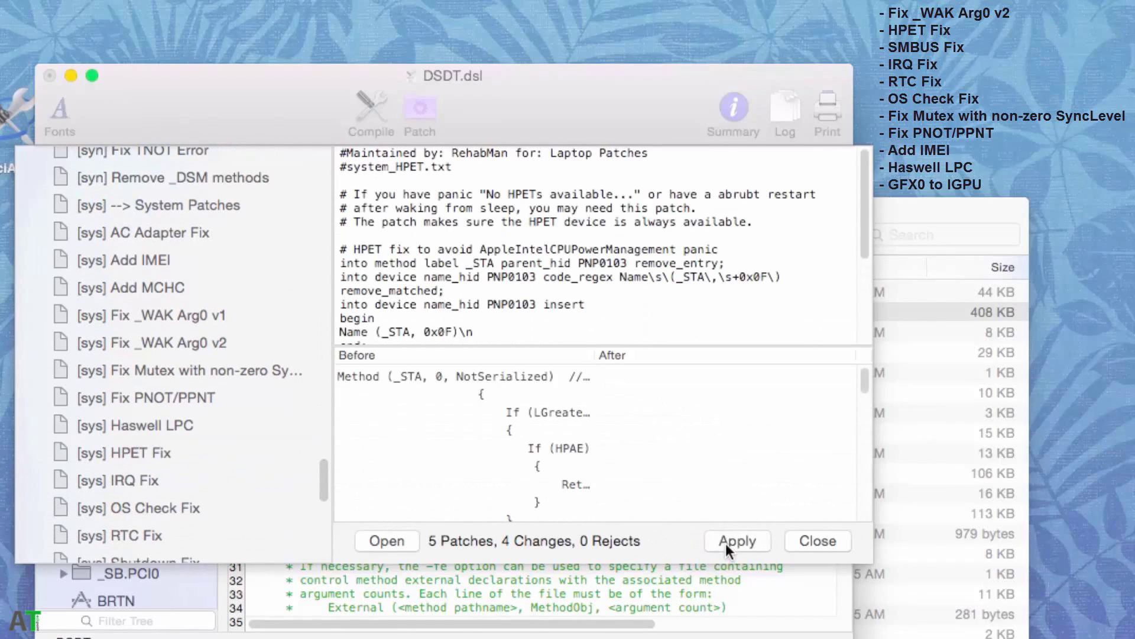
click(726, 543)
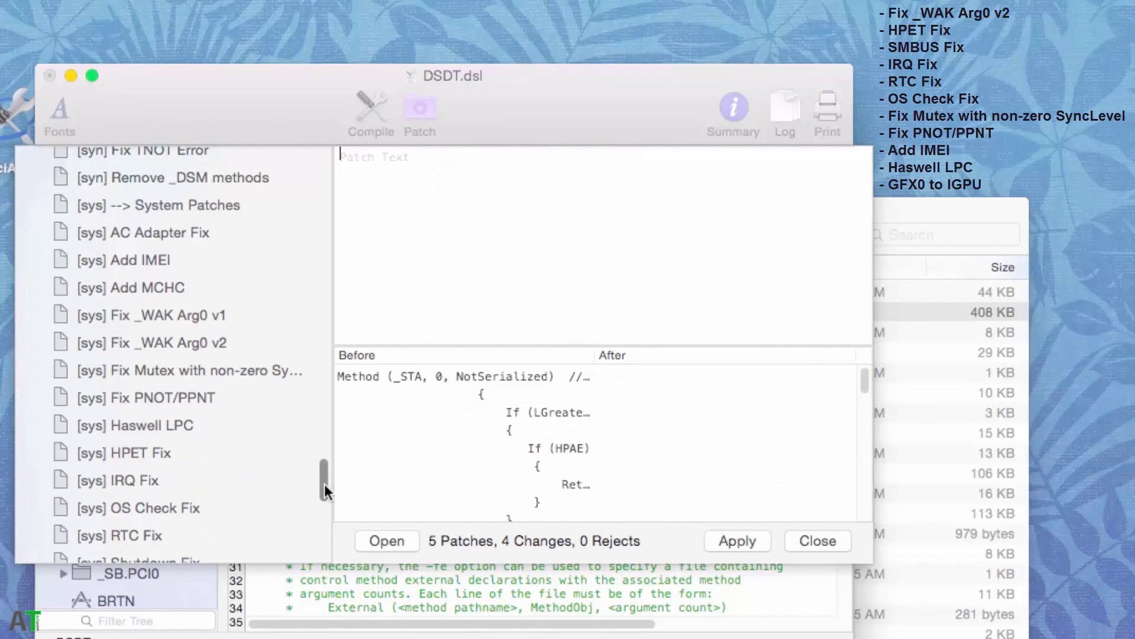
drag(324, 484, 318, 503)
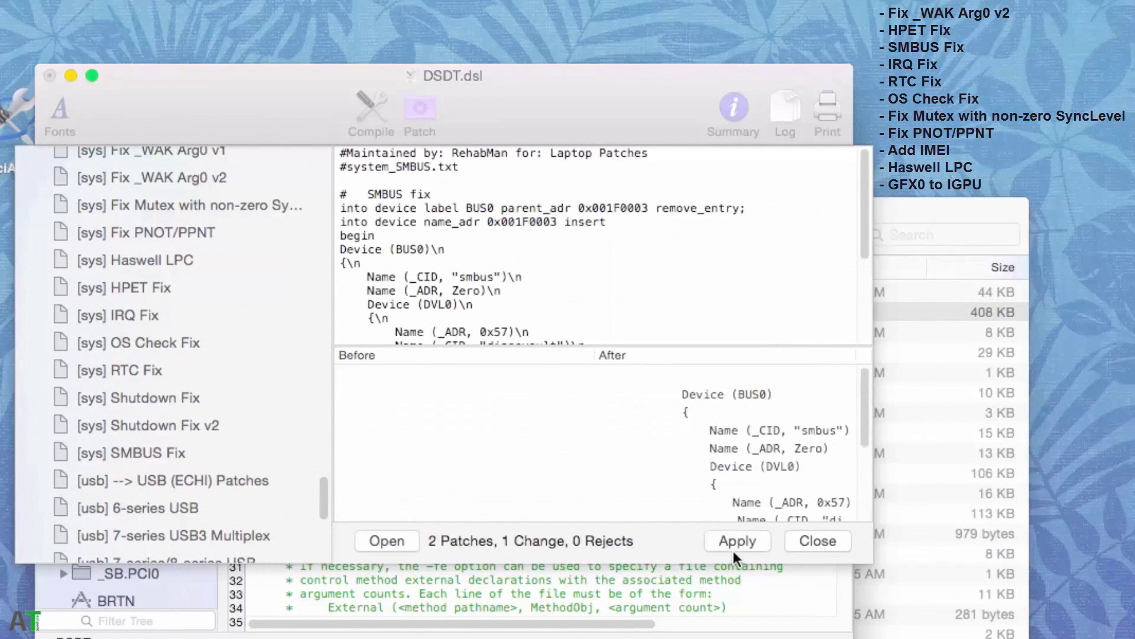
click(733, 551)
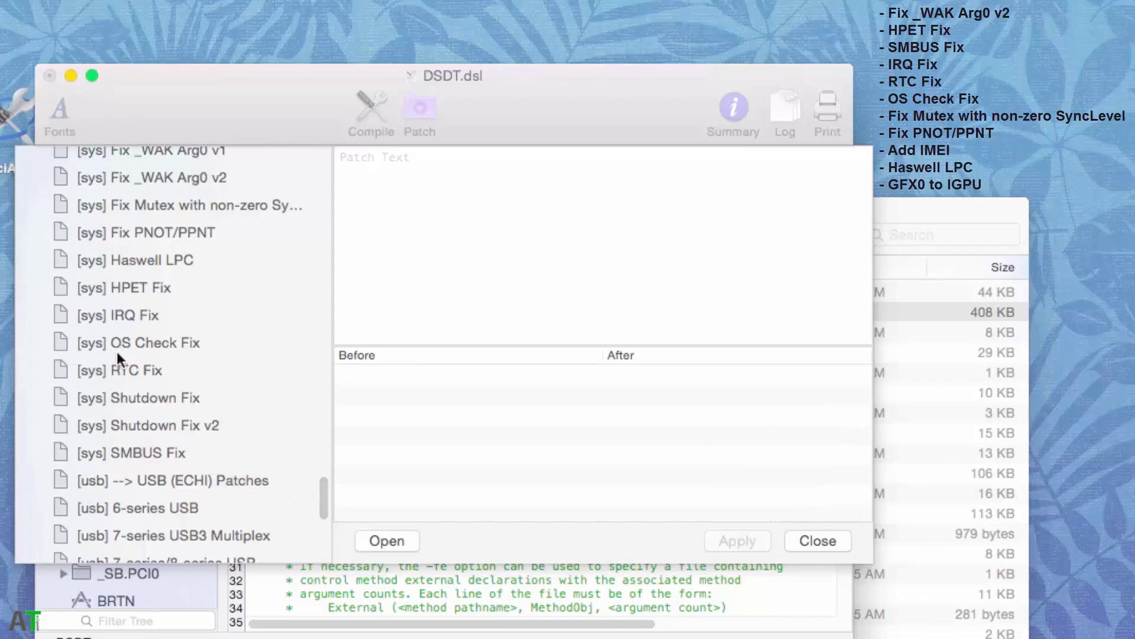
Apply the IRQ, RTC, OS Check, Mutex SyncLevel, PNOT/PPNT, Add IMEI and Haswell LPC fixes.
click(724, 538)
click(711, 544)
click(726, 544)
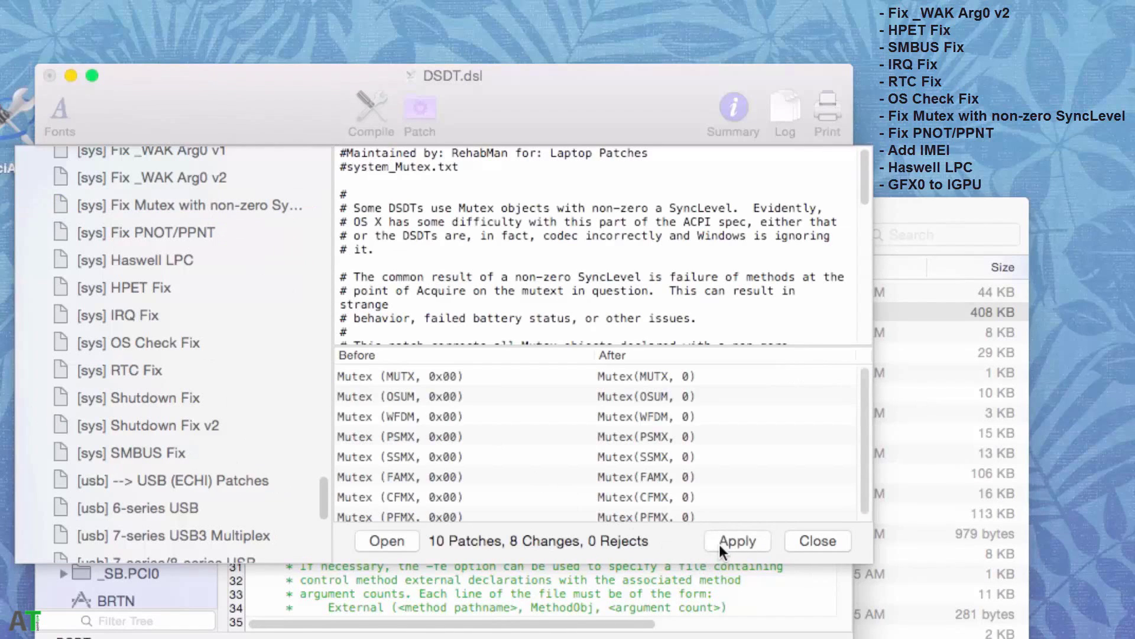
click(719, 544)
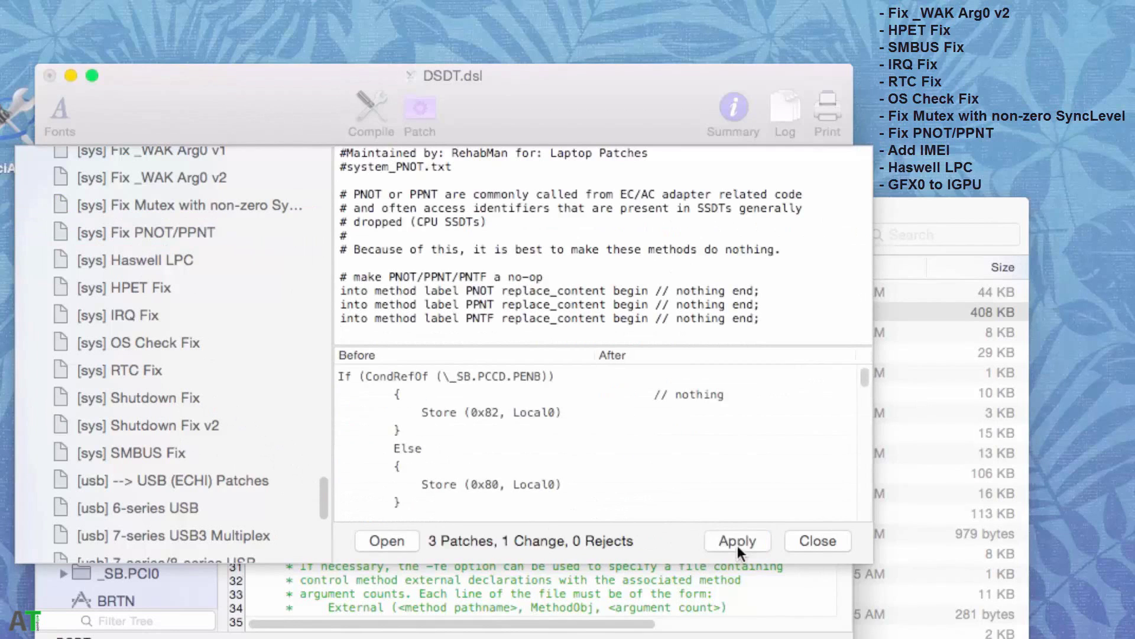
click(737, 545)
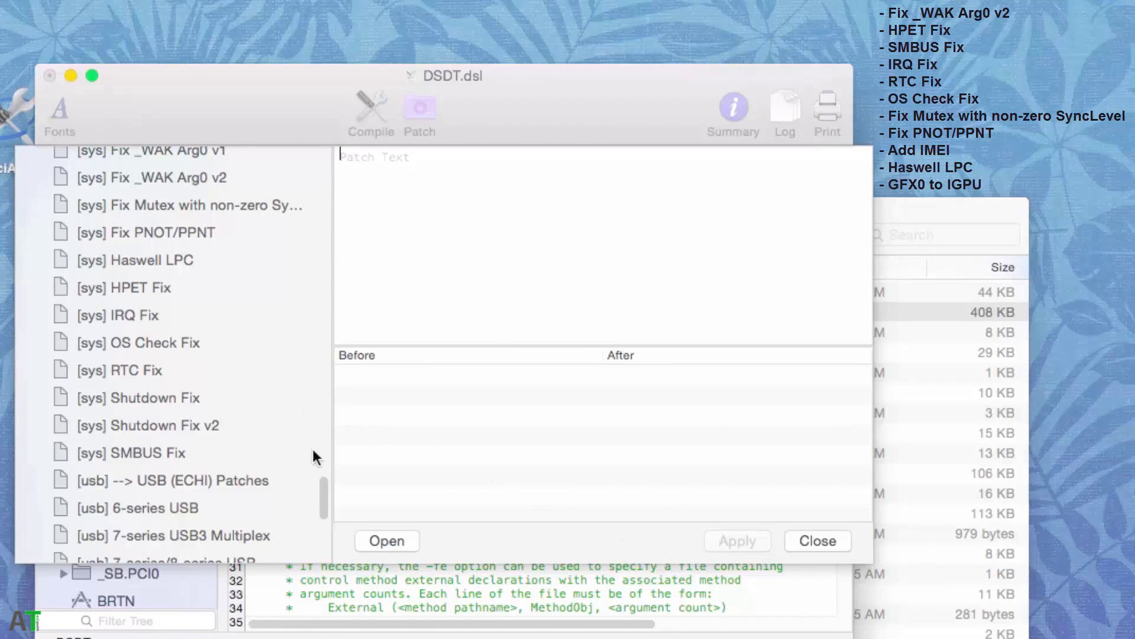
mouse_move(325, 482)
mouse_down()
mouse_move(318, 513)
mouse_move(314, 464)
mouse_up()
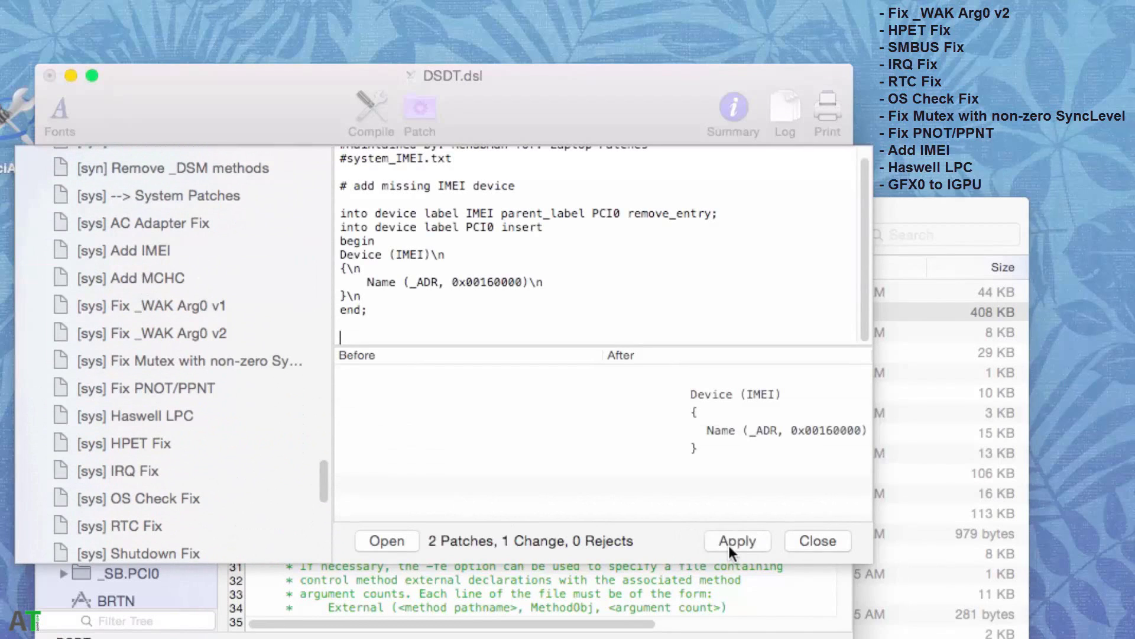
click(730, 545)
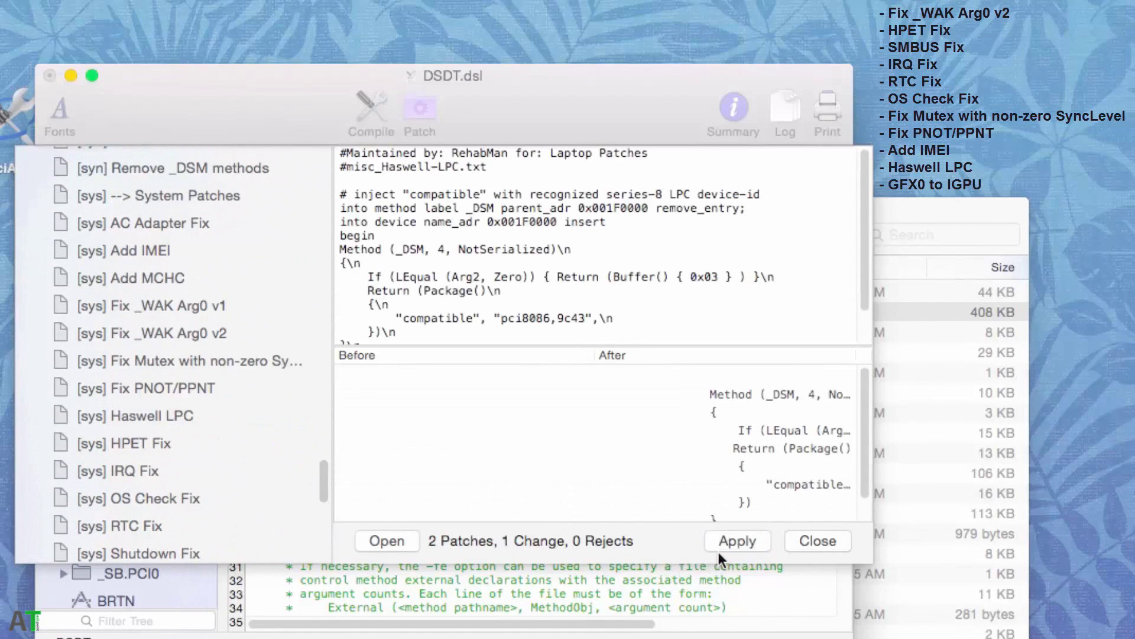
click(718, 548)
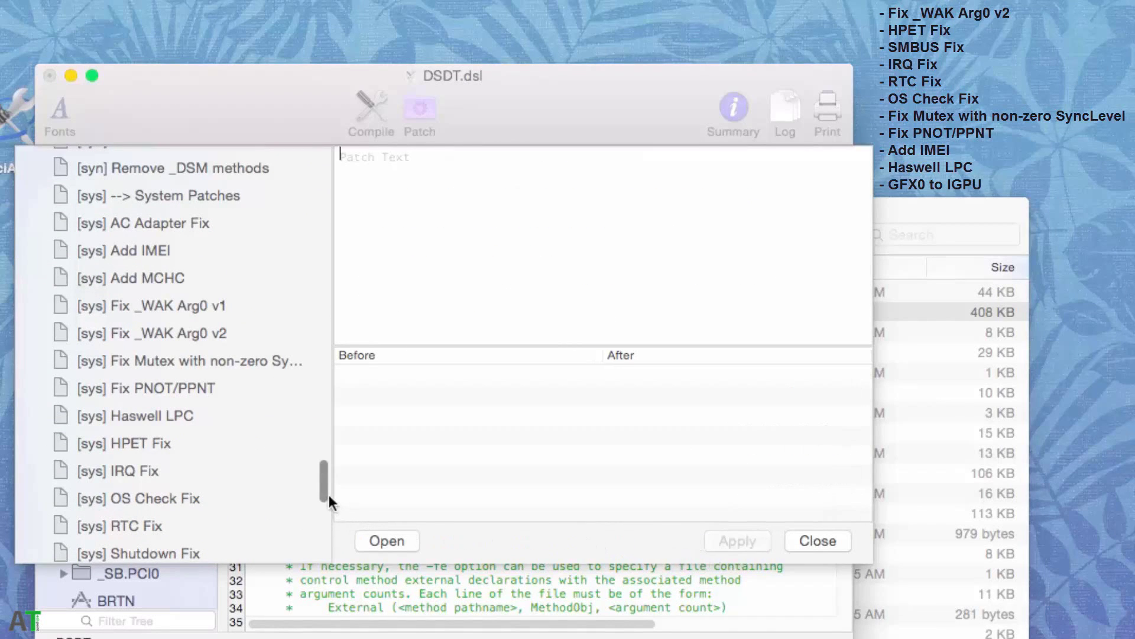
drag(329, 495, 303, 431)
Select [igpu] Rename GFX0 to IGPU in the patch list and apply it.
scroll(303, 431, up, 3)
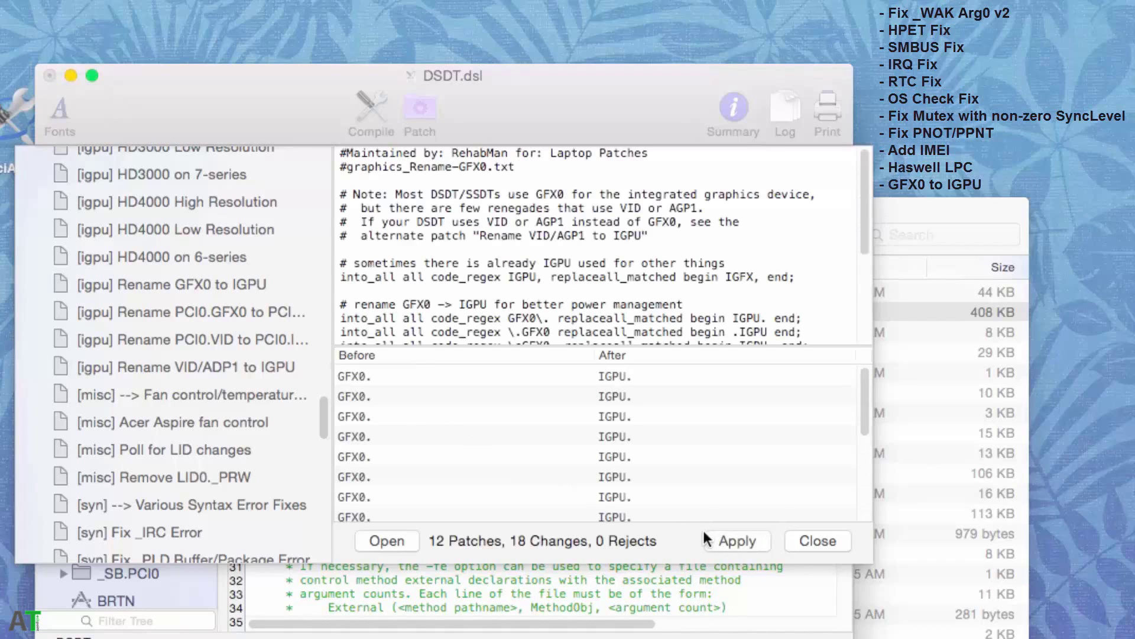
click(712, 541)
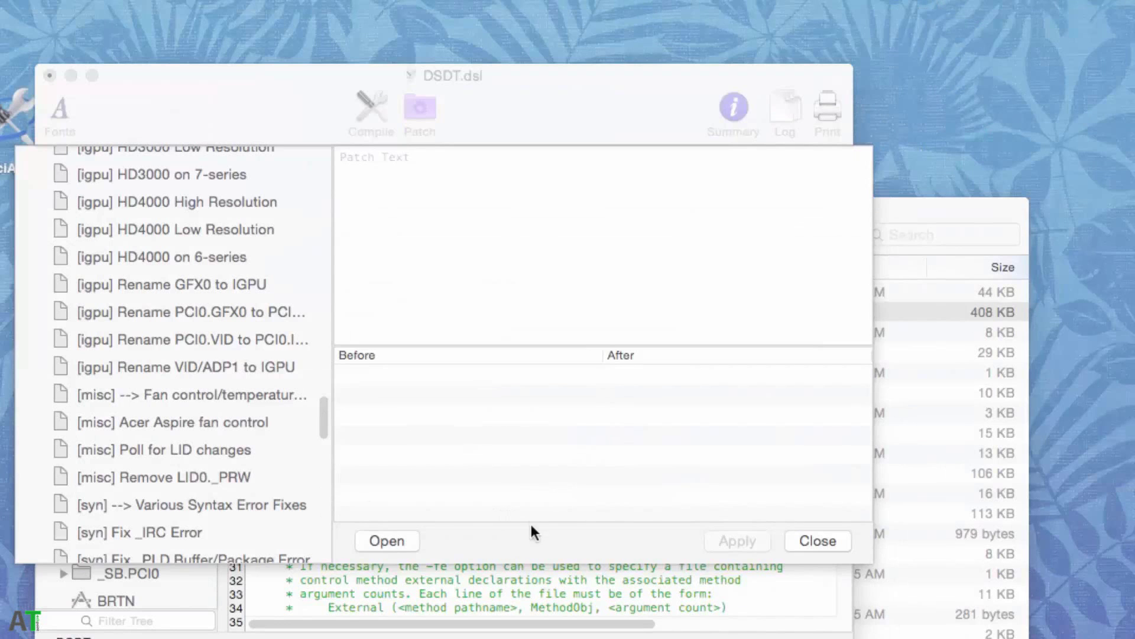
Close the patch panel and compile DSDT.dsl, confirming 0 errors and 37 warnings.
click(560, 547)
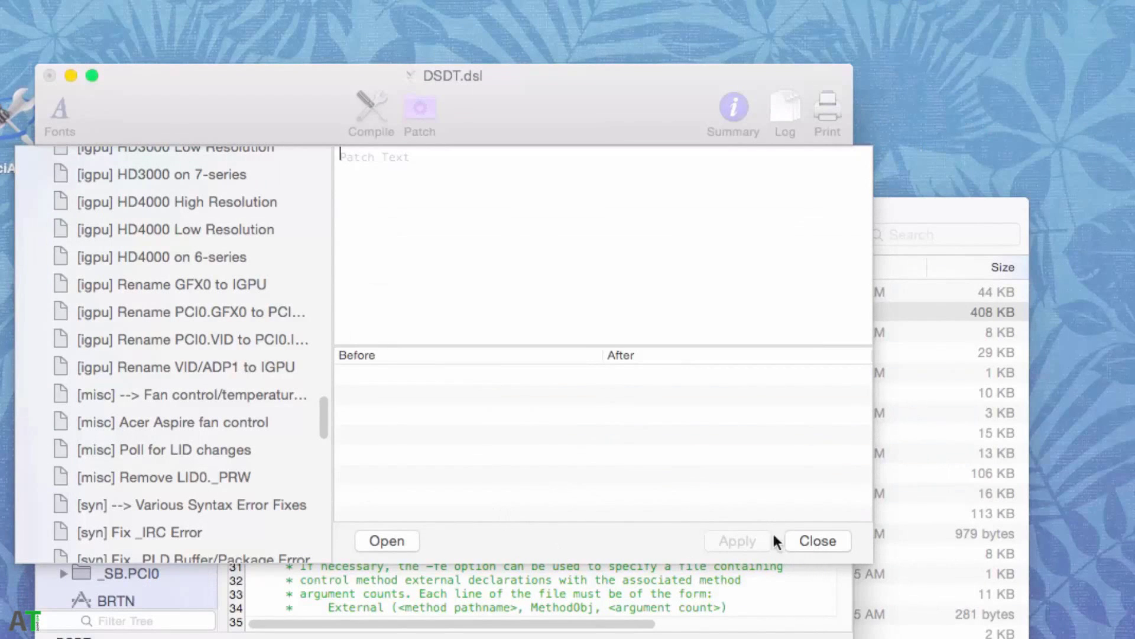
click(803, 541)
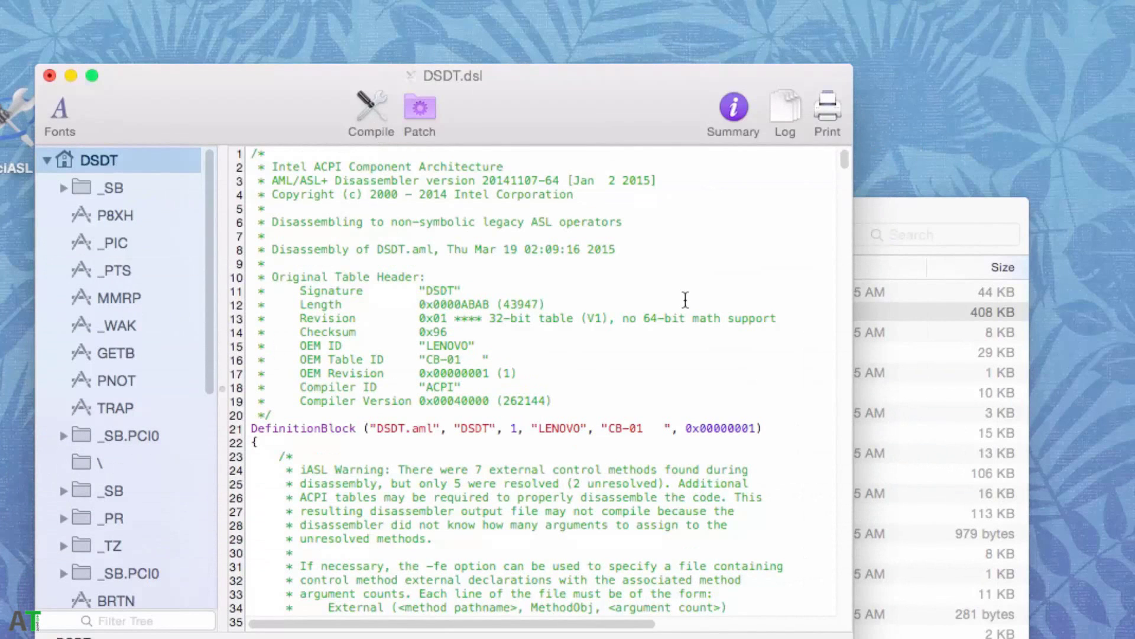
click(371, 116)
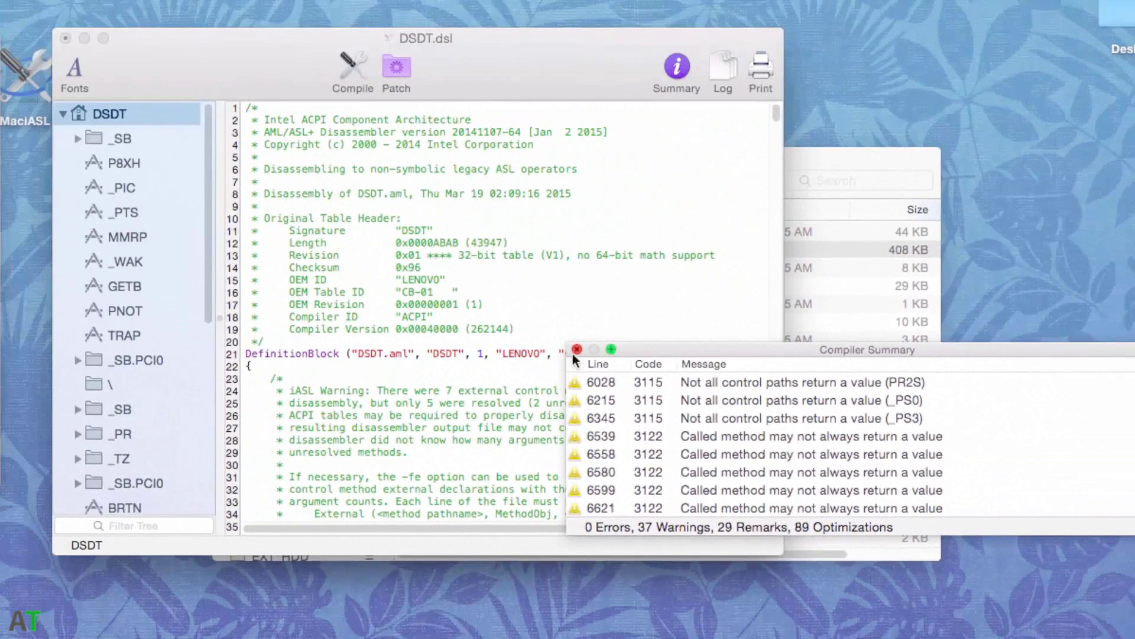
click(577, 350)
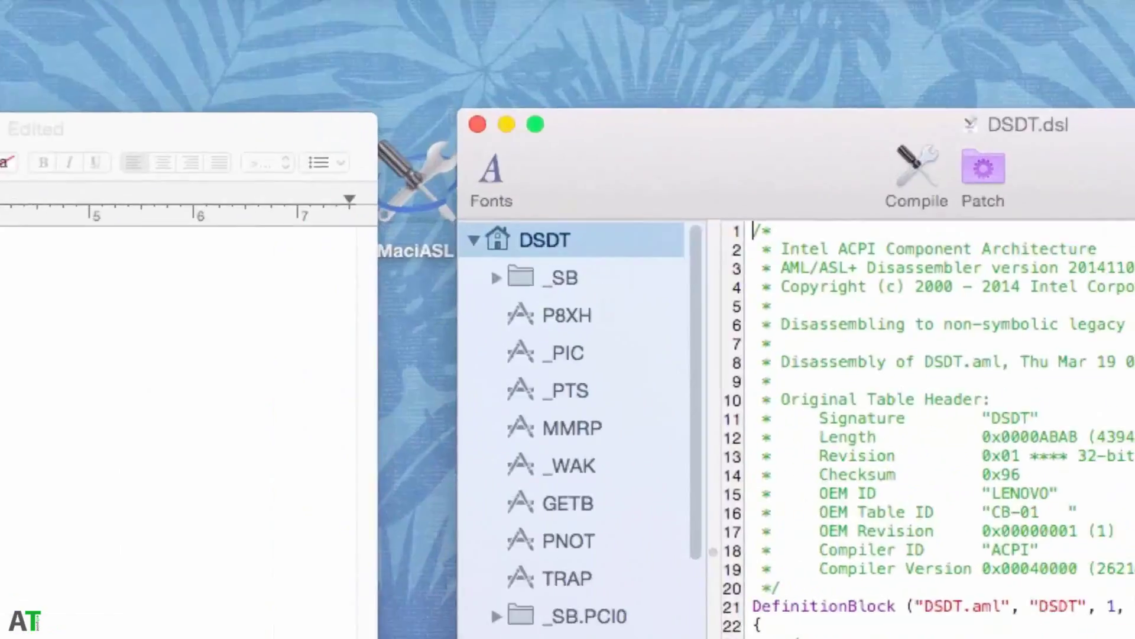
click(18, 16)
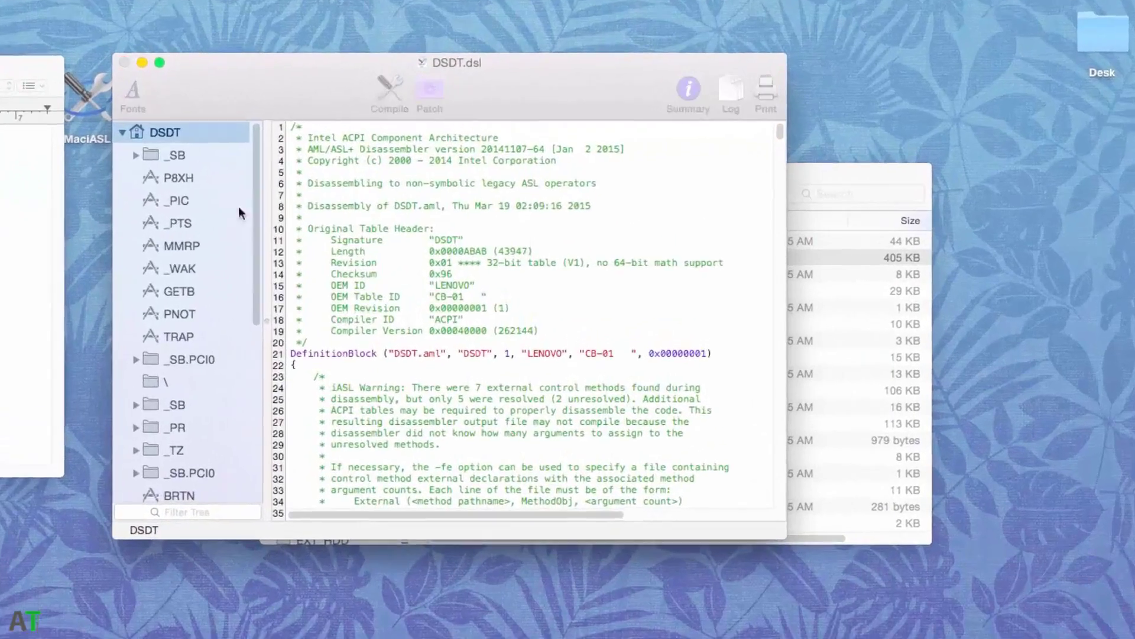
Save the DSDT into SYSTEM_DRV/EFI/CLOVER/ACPI/patched.
key(super+s)
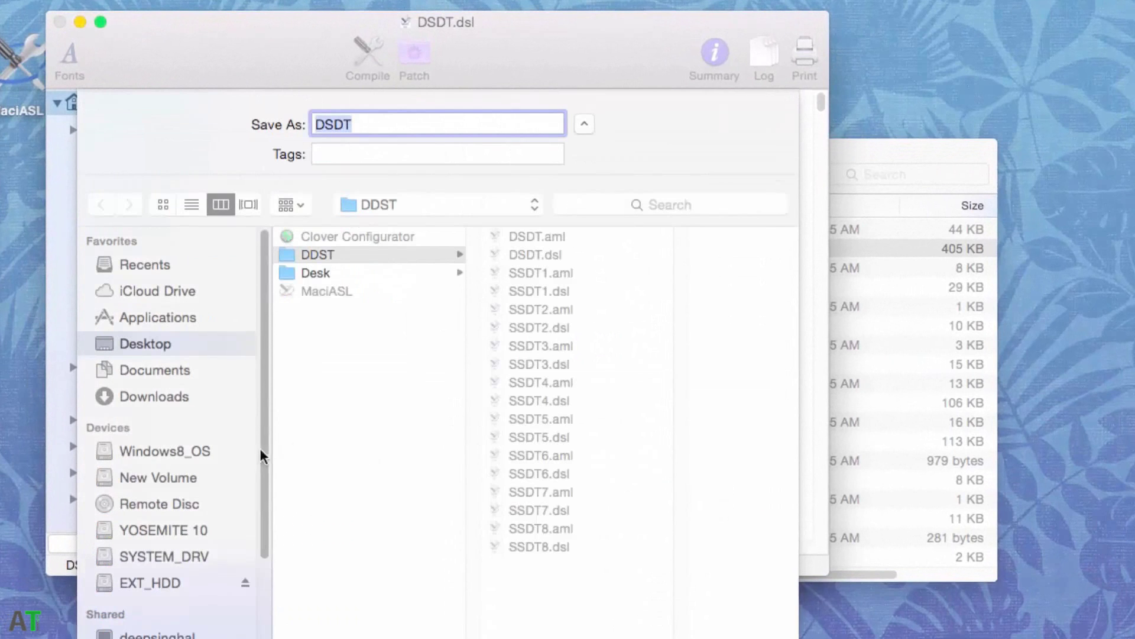
click(158, 561)
click(335, 238)
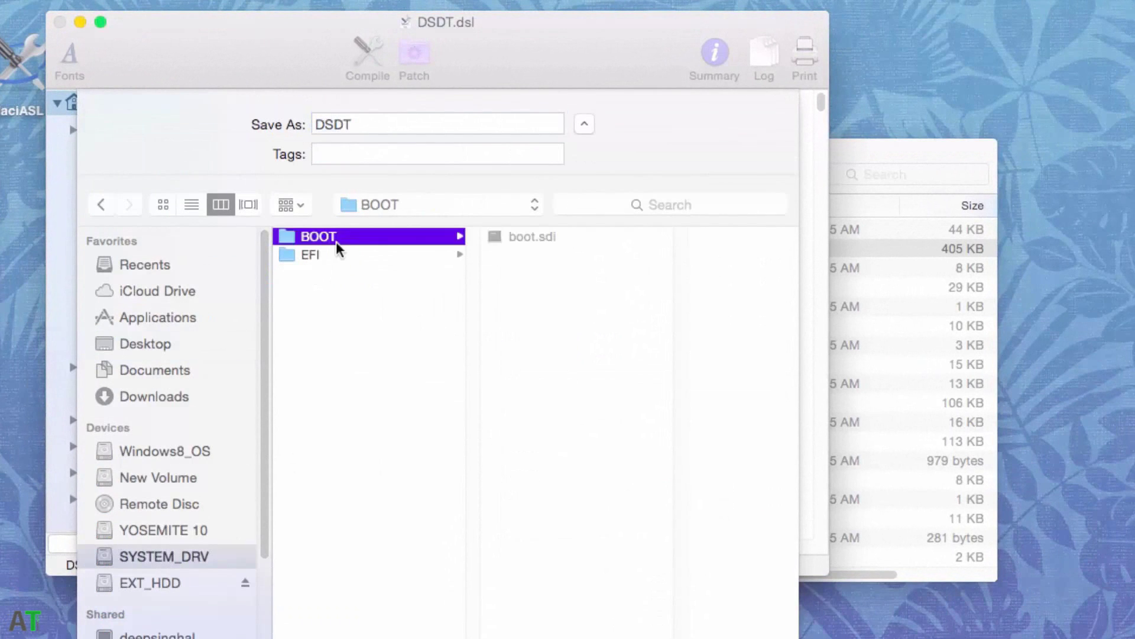
click(336, 255)
click(522, 256)
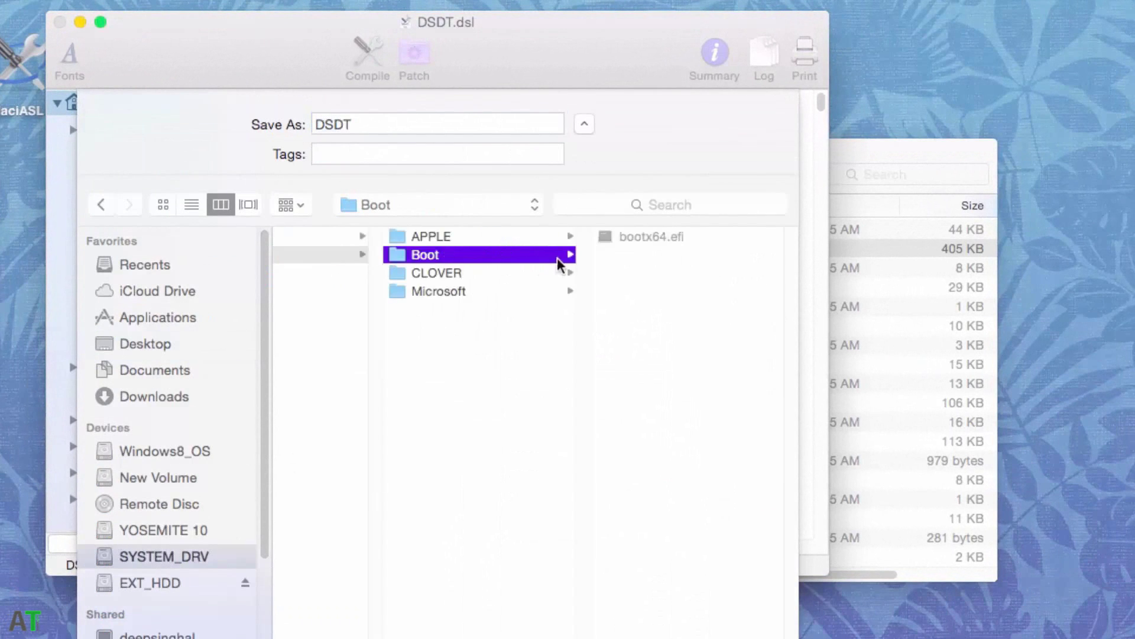
click(501, 272)
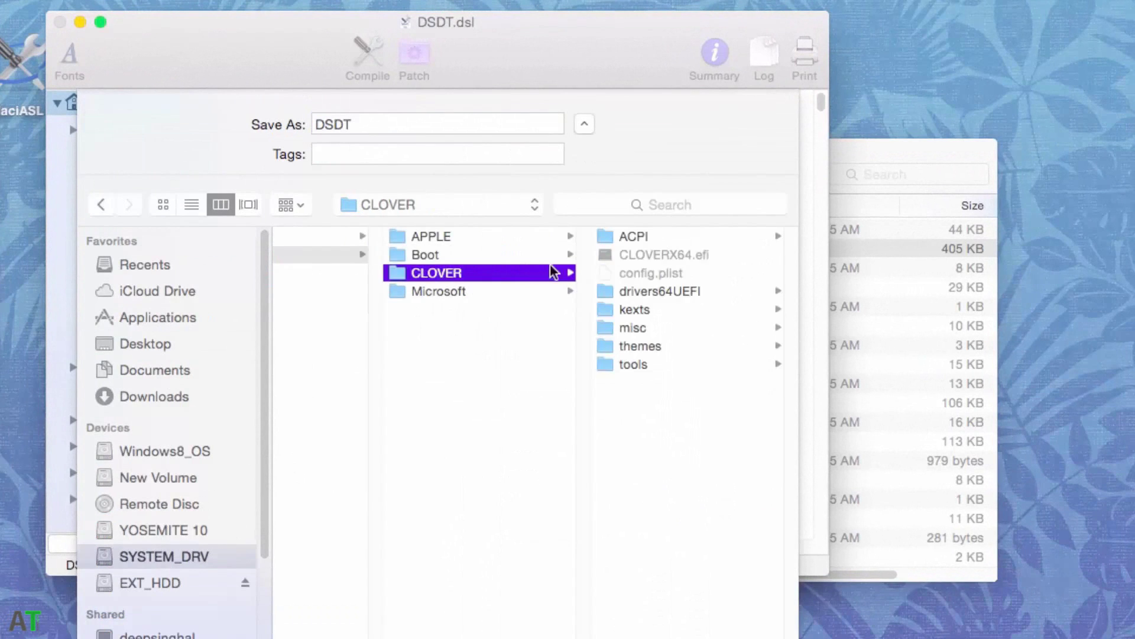
click(623, 236)
click(646, 253)
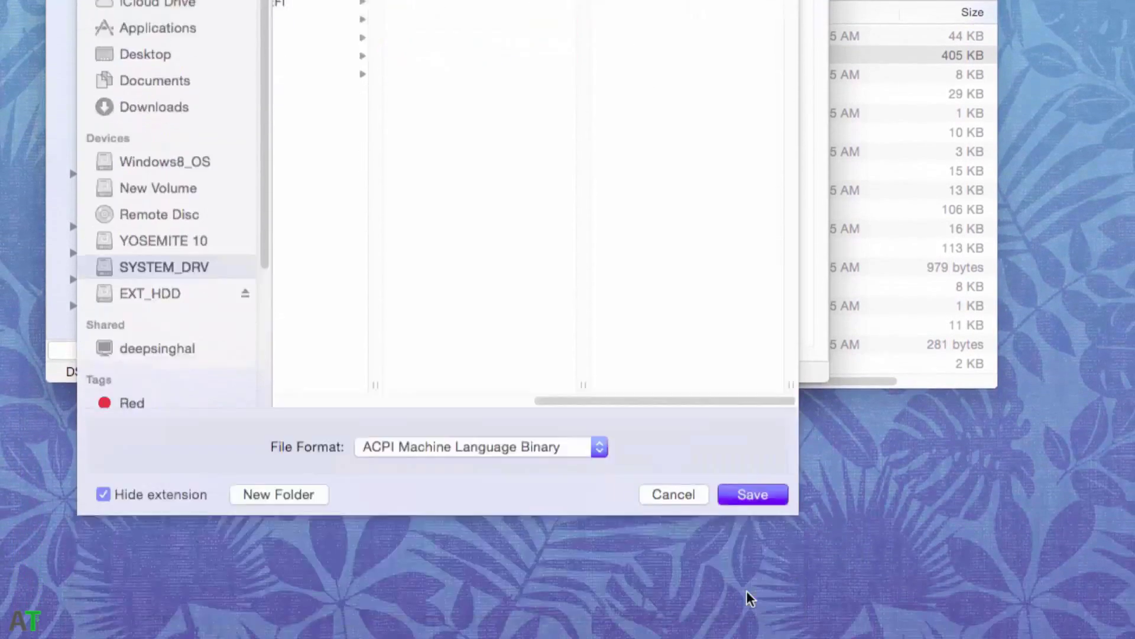
click(753, 494)
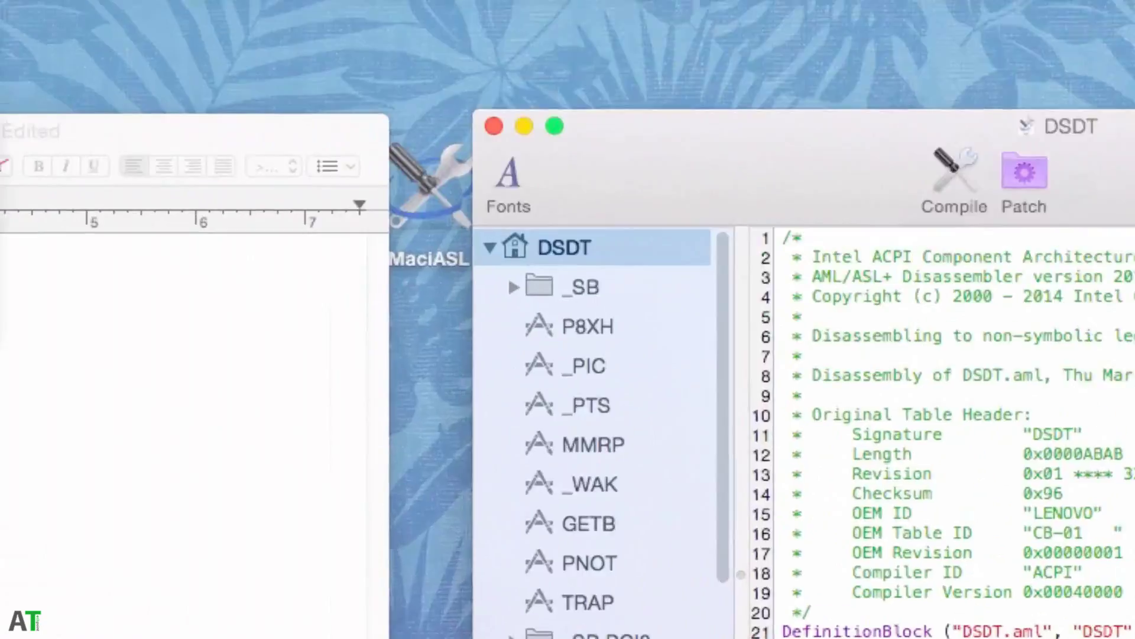
Save a Disassembled ASL copy into a new Documents folder named 'Backup'.
click(9, 9)
click(76, 333)
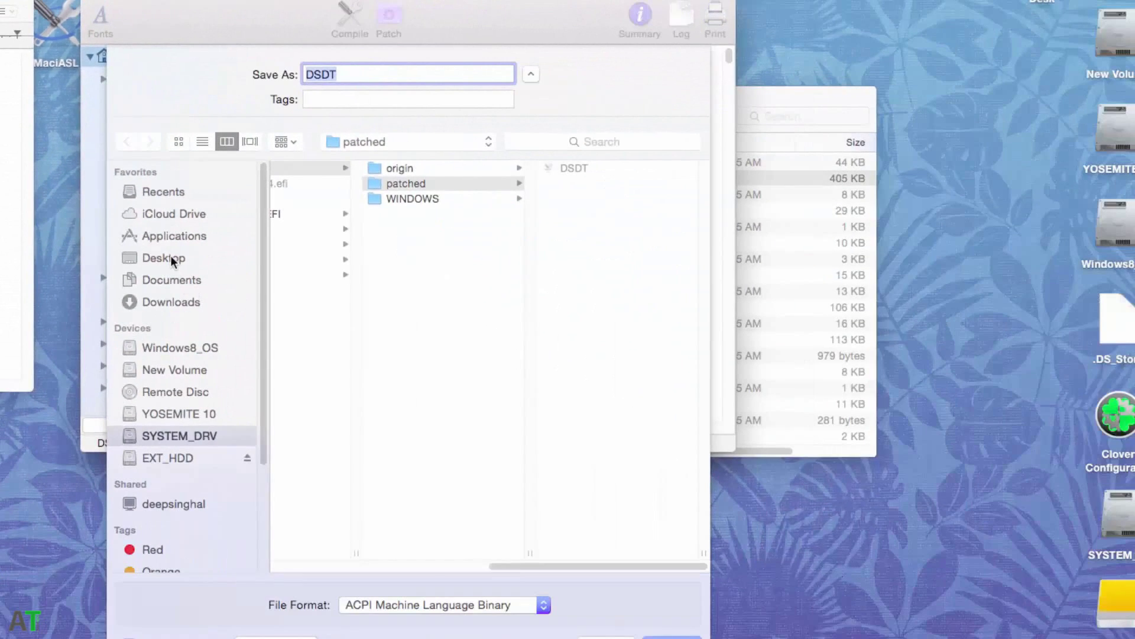
click(170, 258)
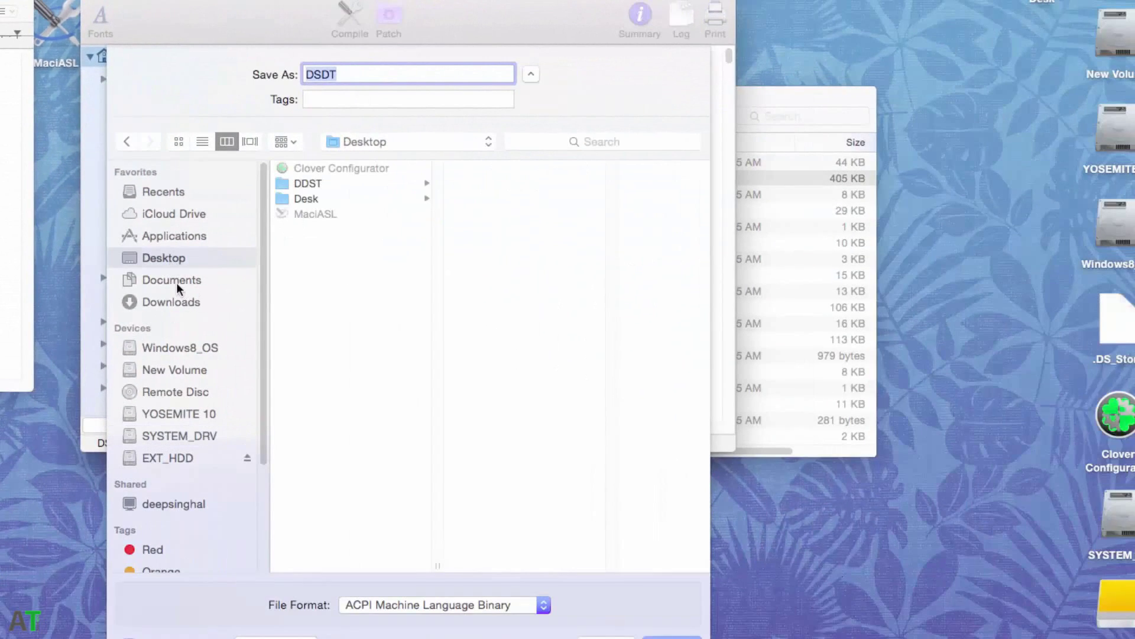
click(175, 281)
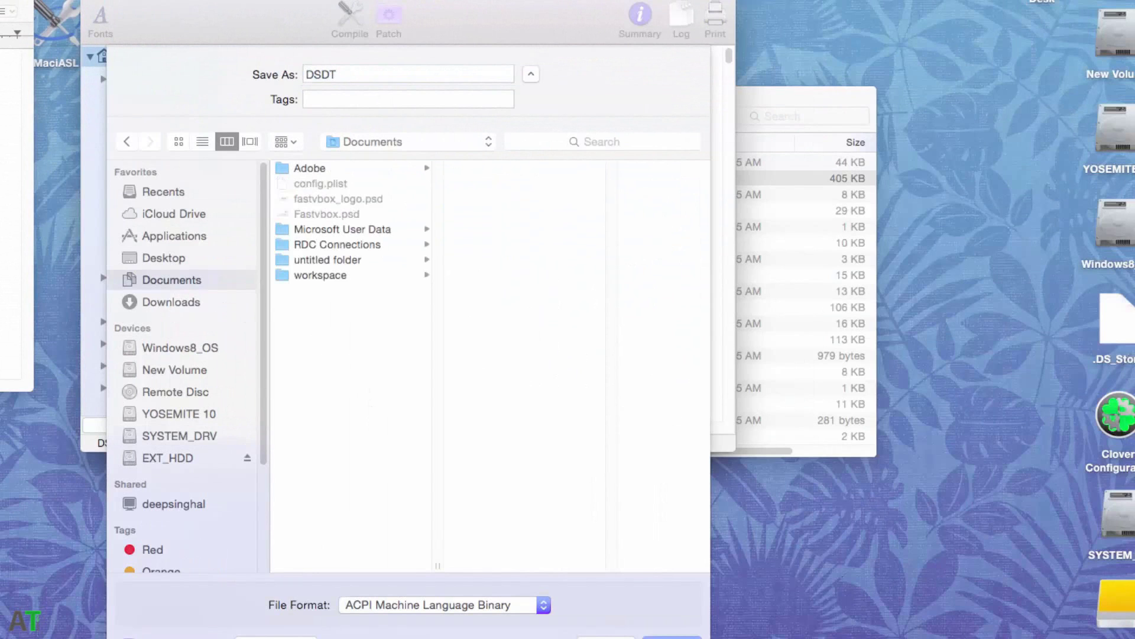
click(276, 637)
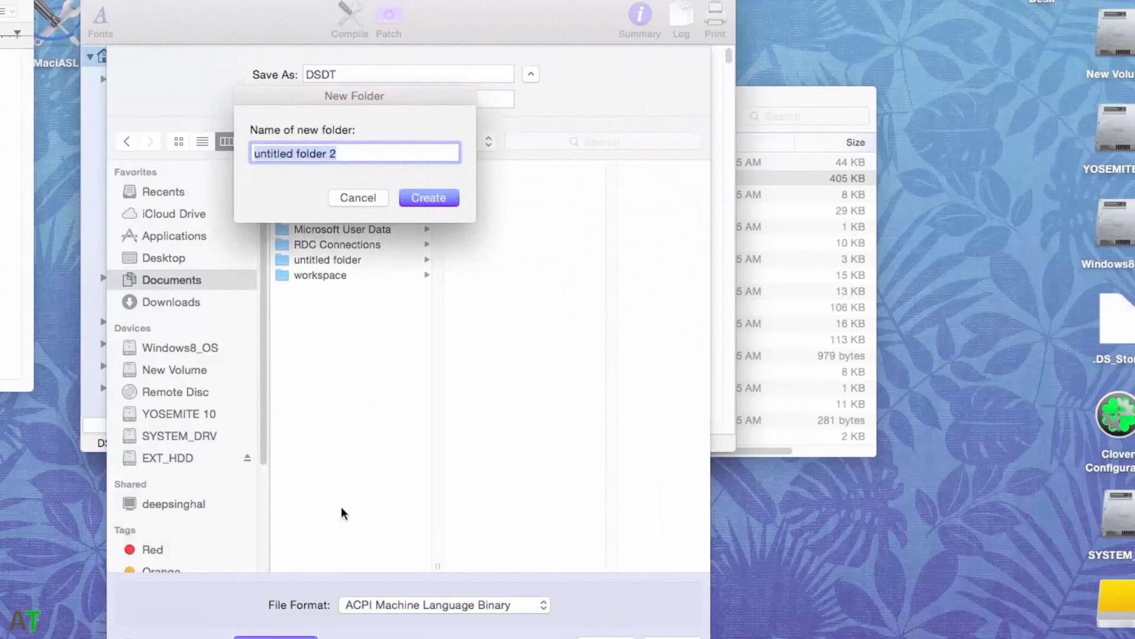
text(Backup)
key(Return)
click(385, 601)
click(403, 581)
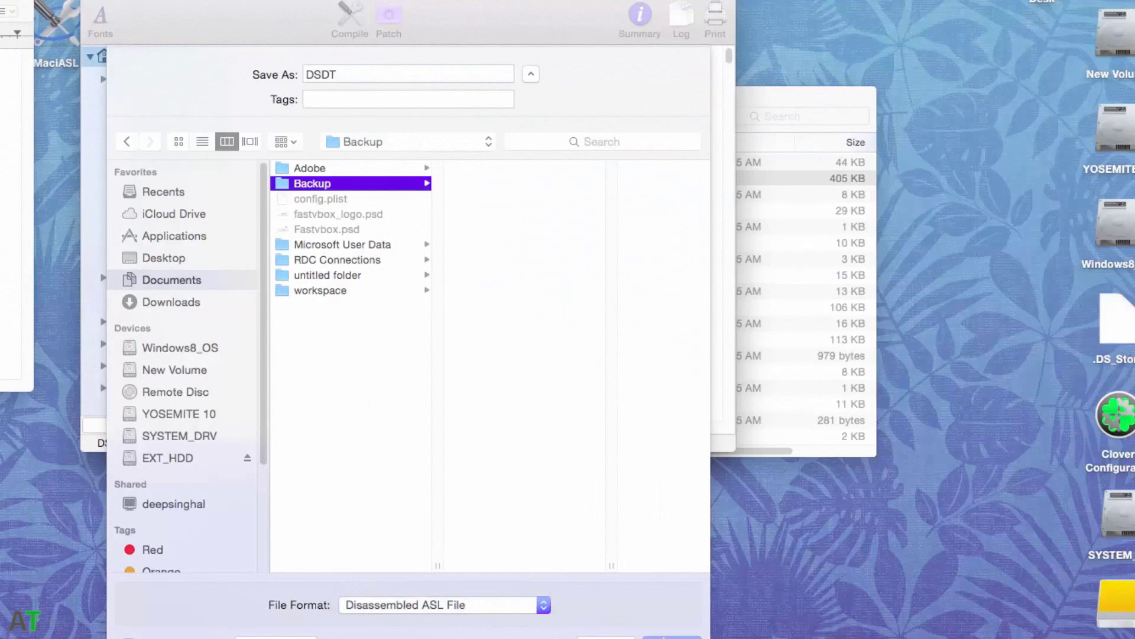
key(Return)
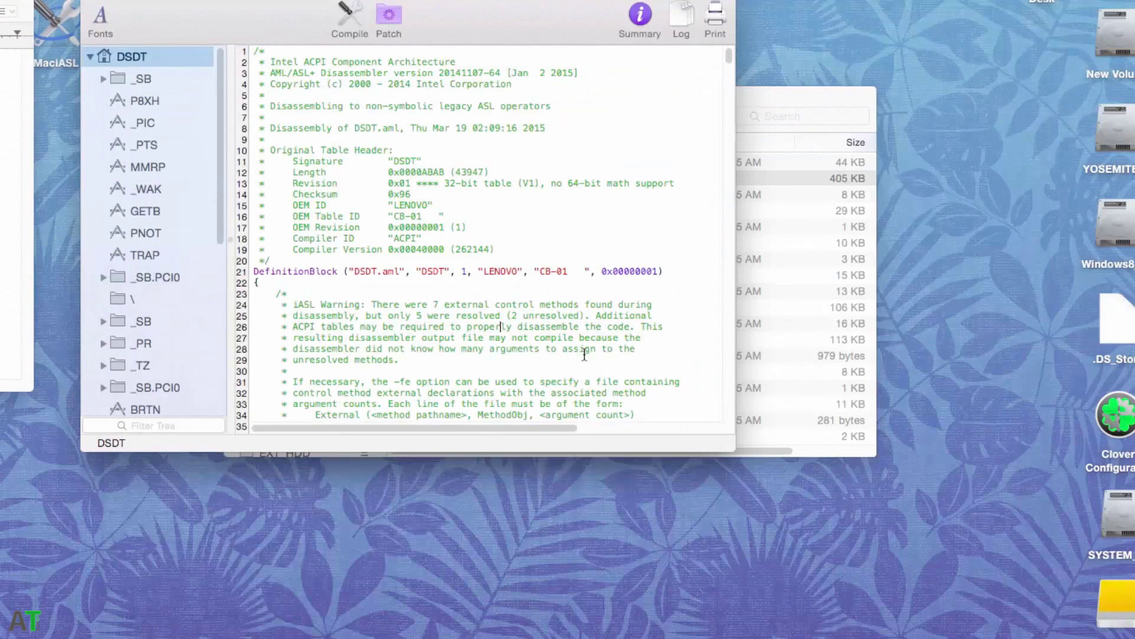
Launch Clover Configurator and open the SYSTEM_DRV/EFI/CLOVER/config.plist.
click(1005, 485)
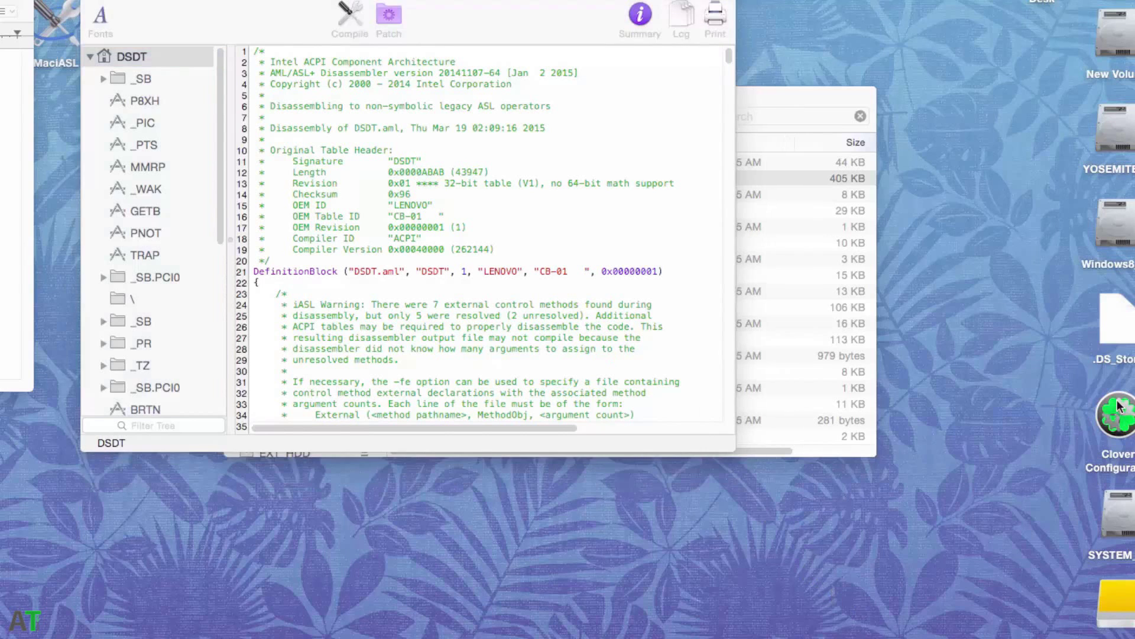
drag(1117, 414, 9, 473)
double_click(9, 473)
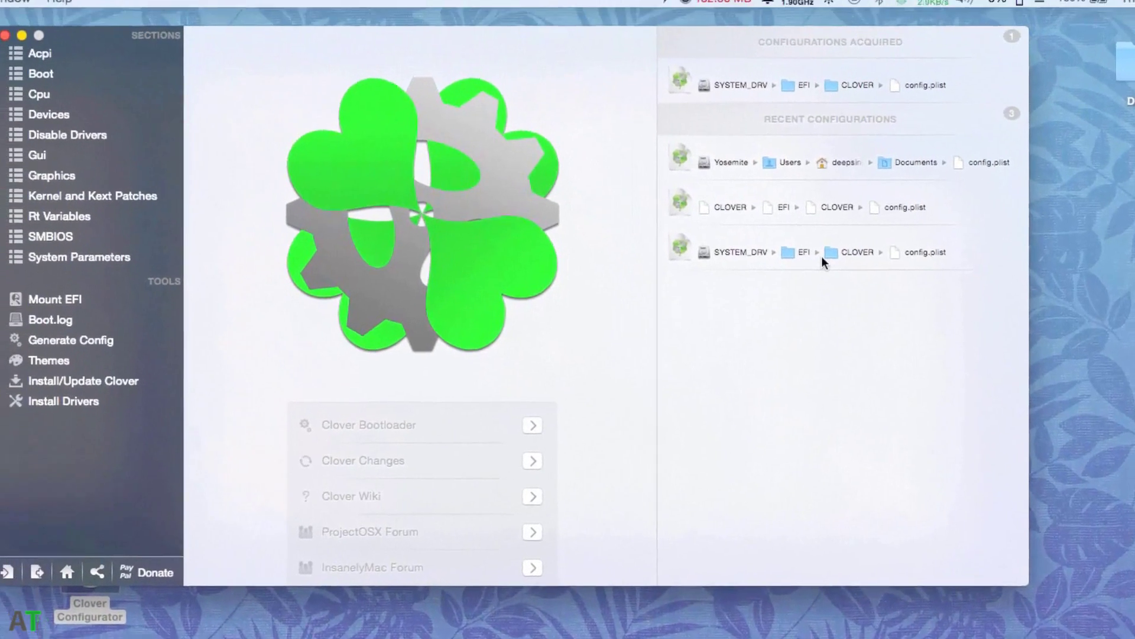
double_click(726, 151)
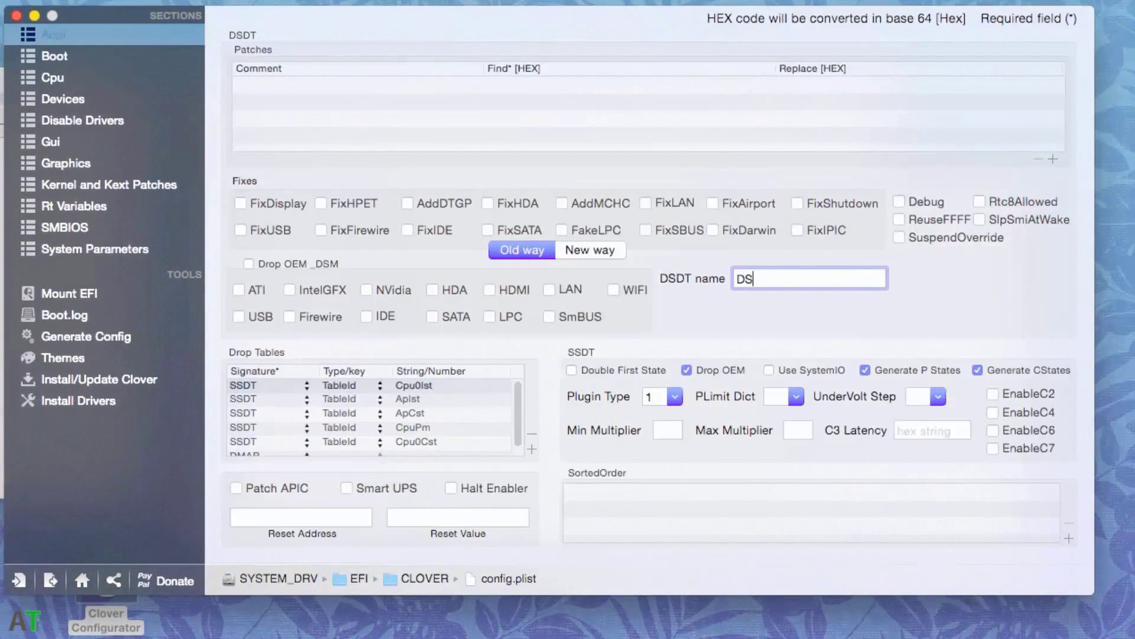
Enter DSDT.aml as the DSDT name on the Acpi page and export the config.
text(DT.aml)
click(52, 579)
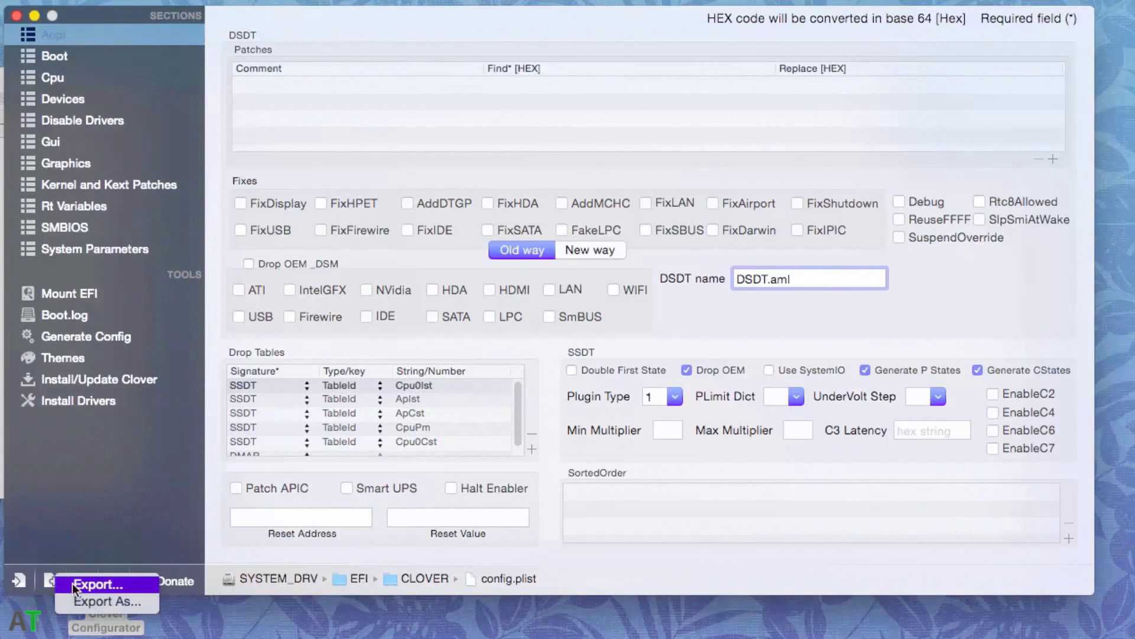
click(74, 586)
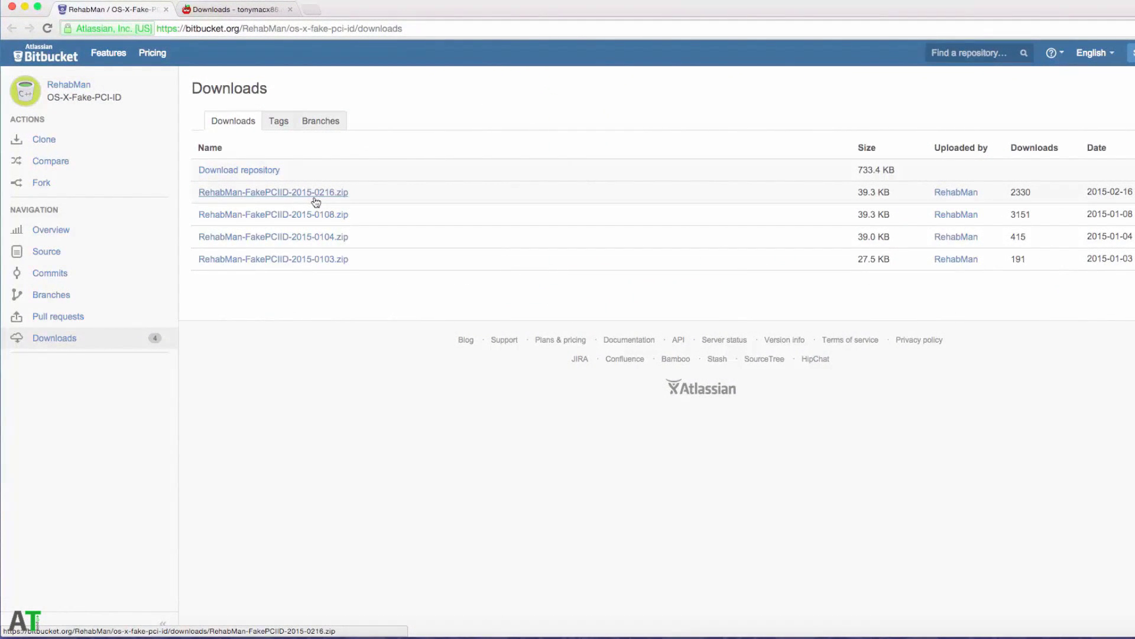
Download and unpack RehabMan-FakePCIID-2015-0216.zip, selecting FakePCIID_HD4600_HD4400.kext in its Release folder.
click(315, 198)
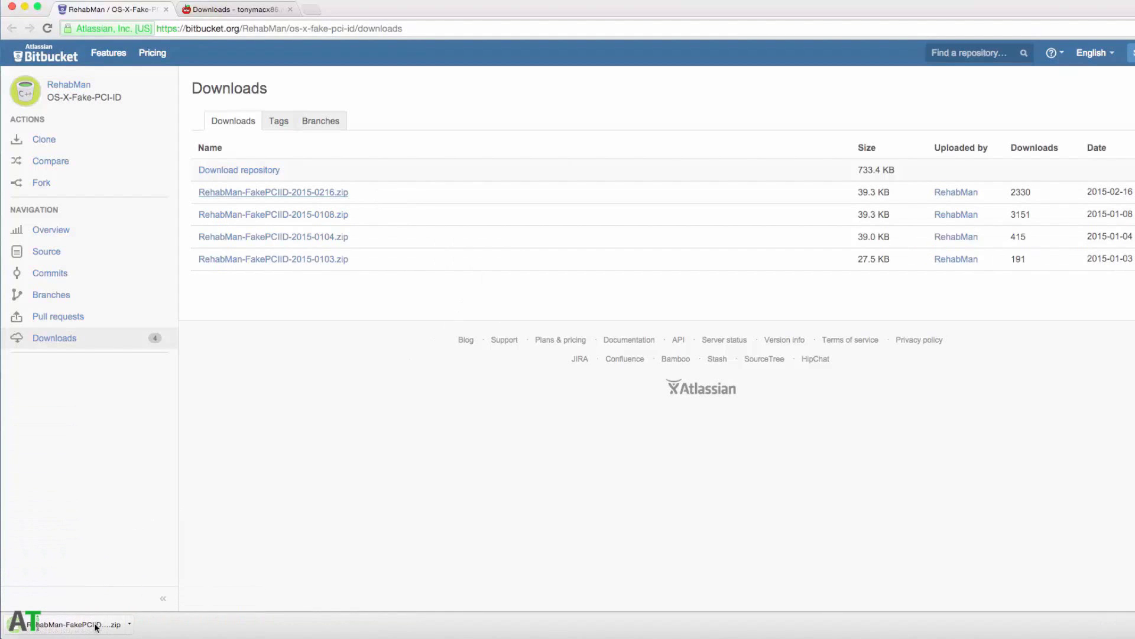
click(95, 626)
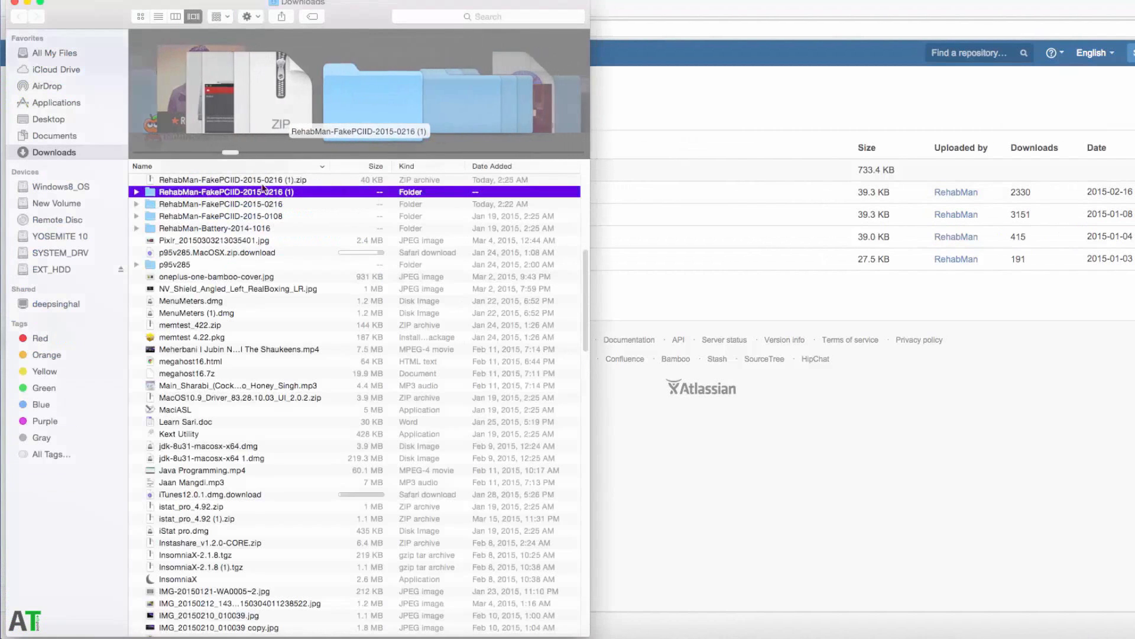
double_click(262, 190)
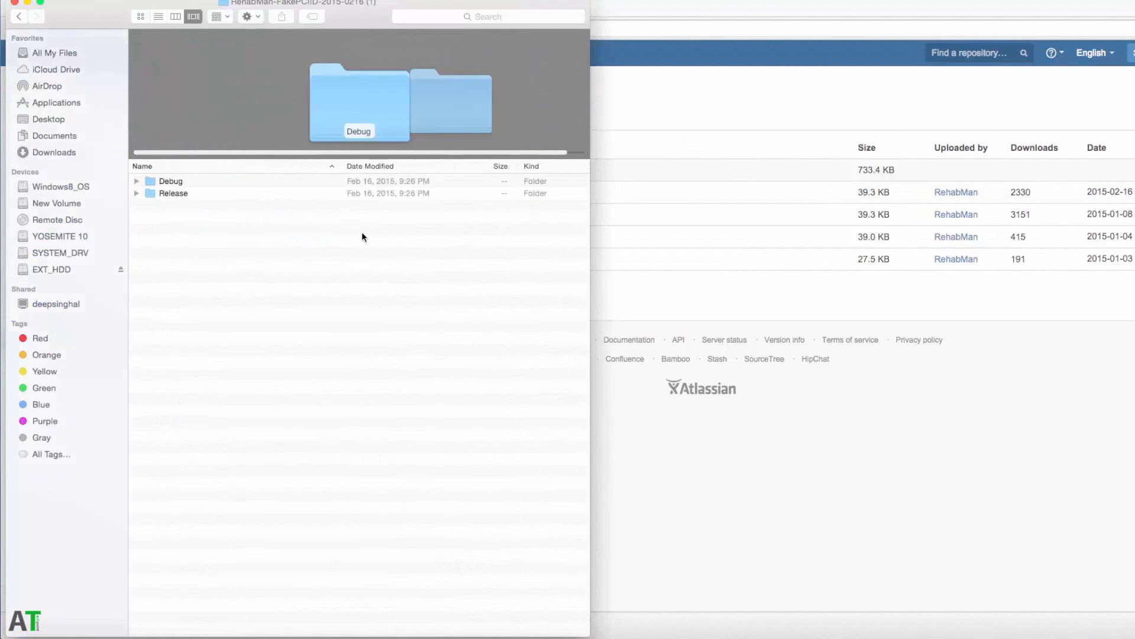
double_click(193, 192)
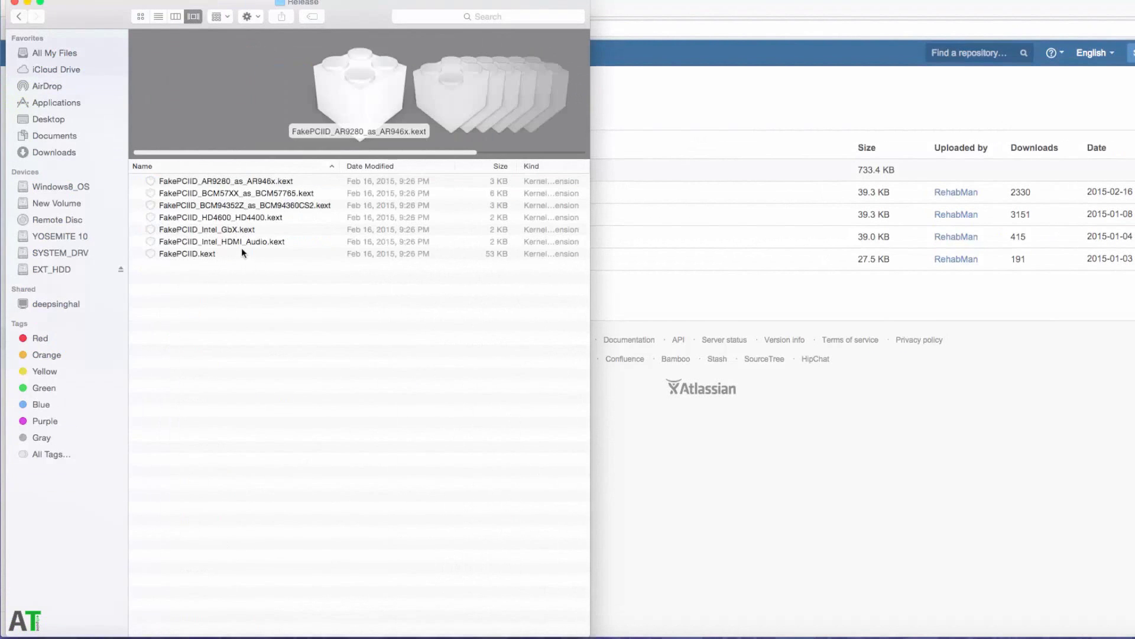
click(237, 217)
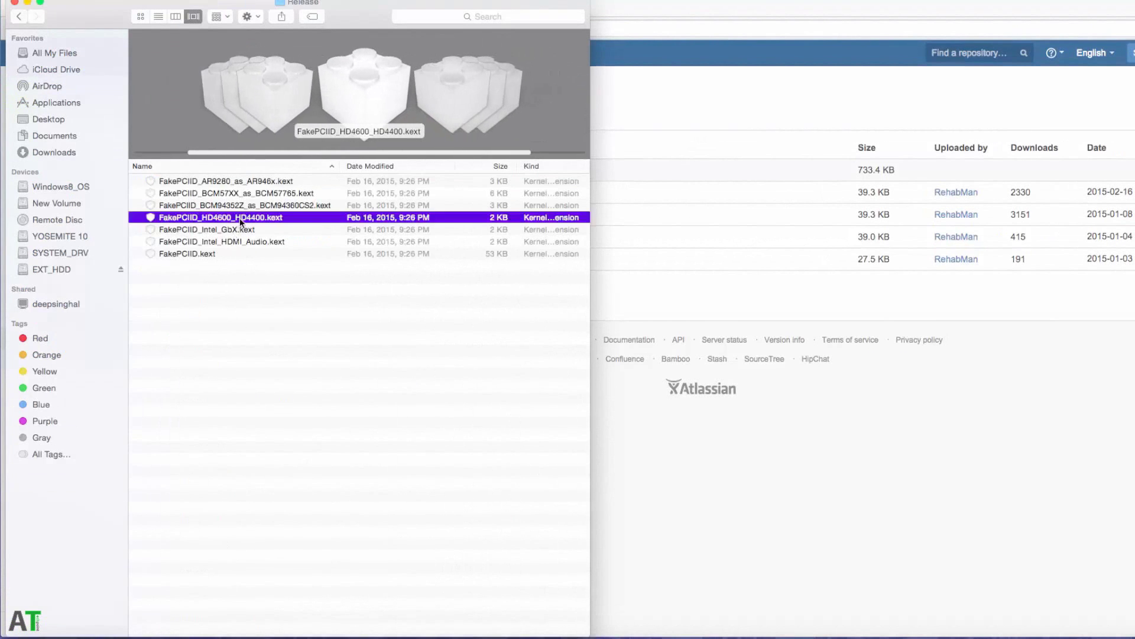
click(640, 17)
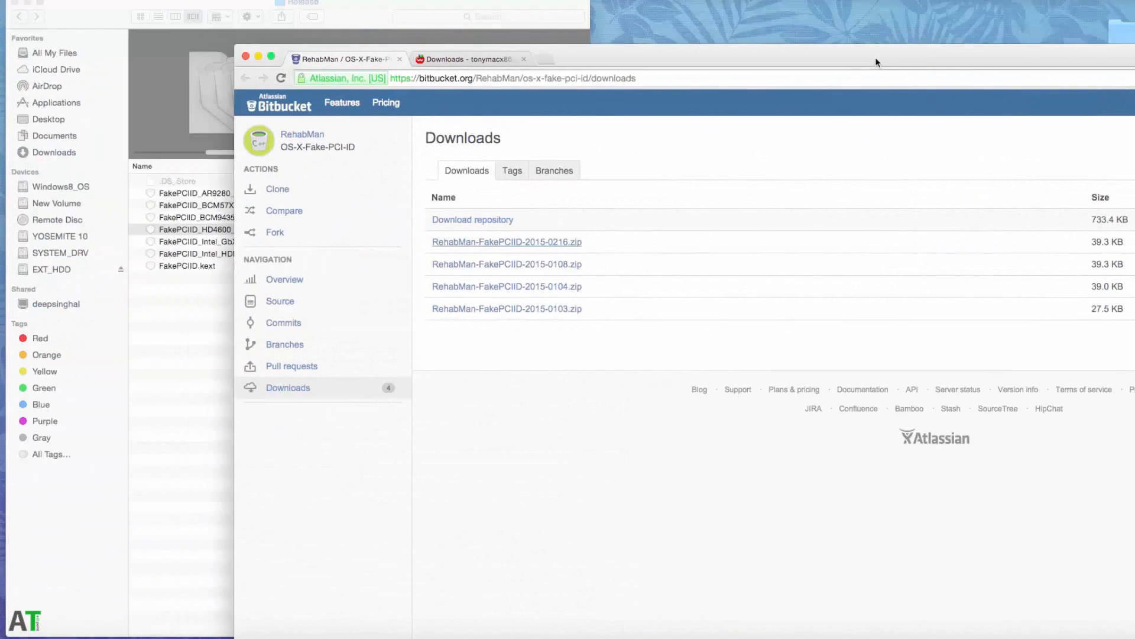
drag(873, 59, 683, 17)
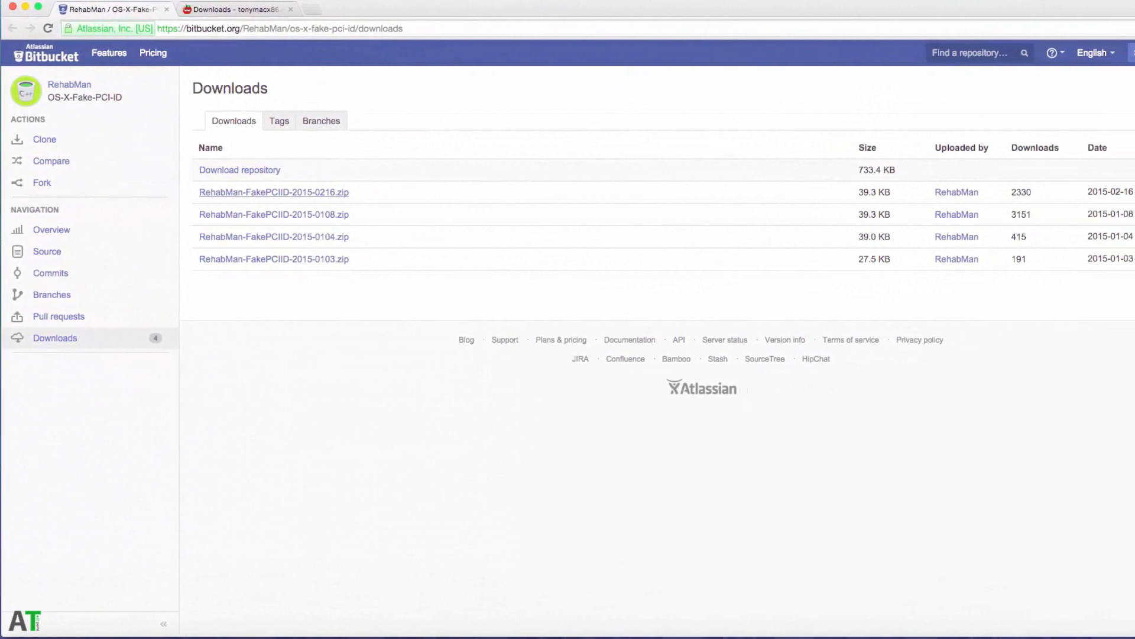
Download KextUtility.zip from the tonymacx86 downloads page and unzip it.
click(215, 9)
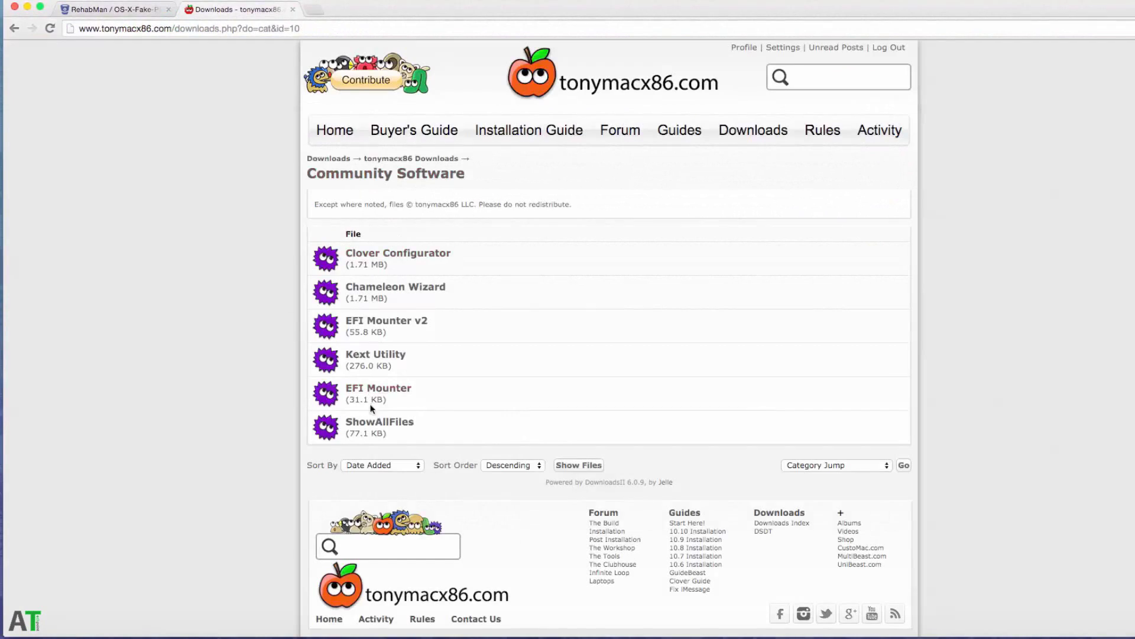
click(373, 354)
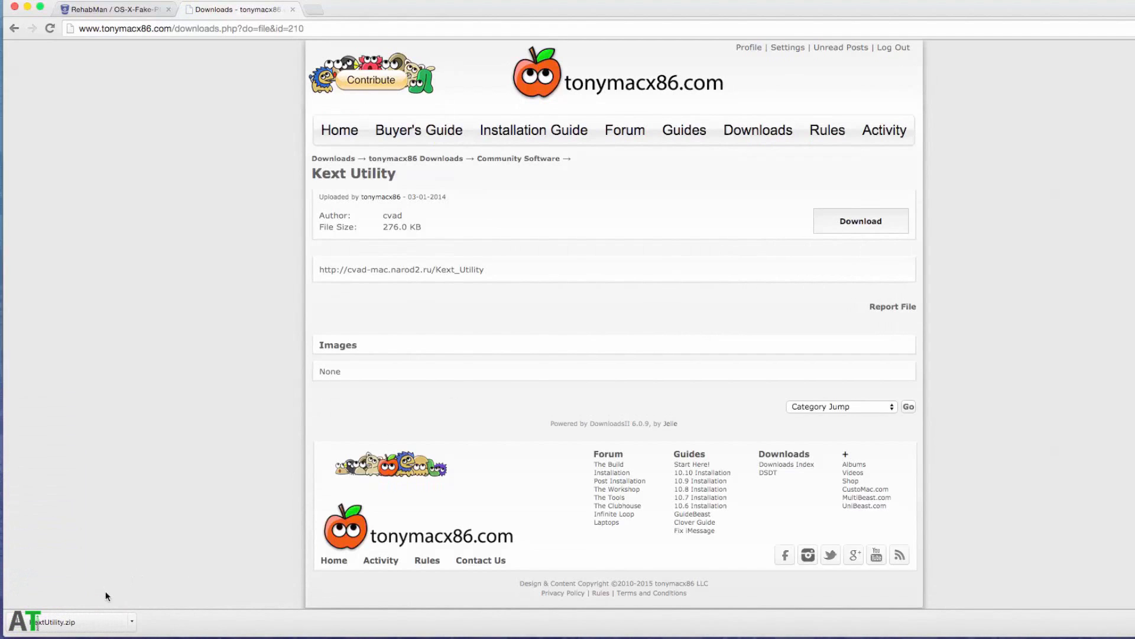
click(82, 619)
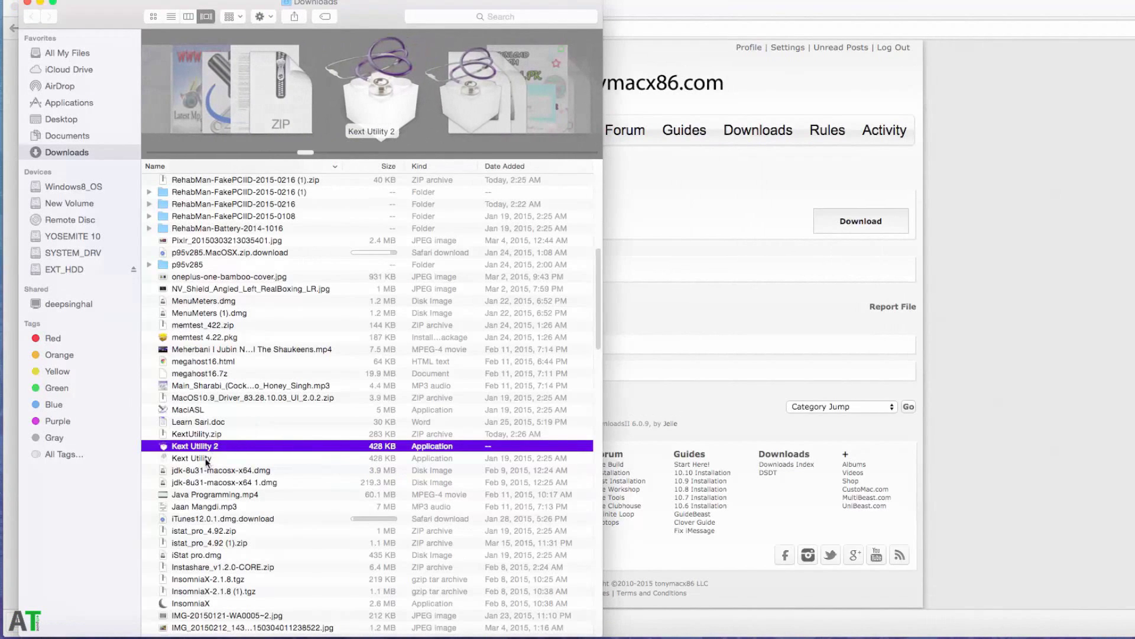
Move the Kext Utility app out of Downloads and copy FakePCIID_HD4600_HD4400.kext to the desktop.
click(207, 460)
drag(207, 460, 47, 613)
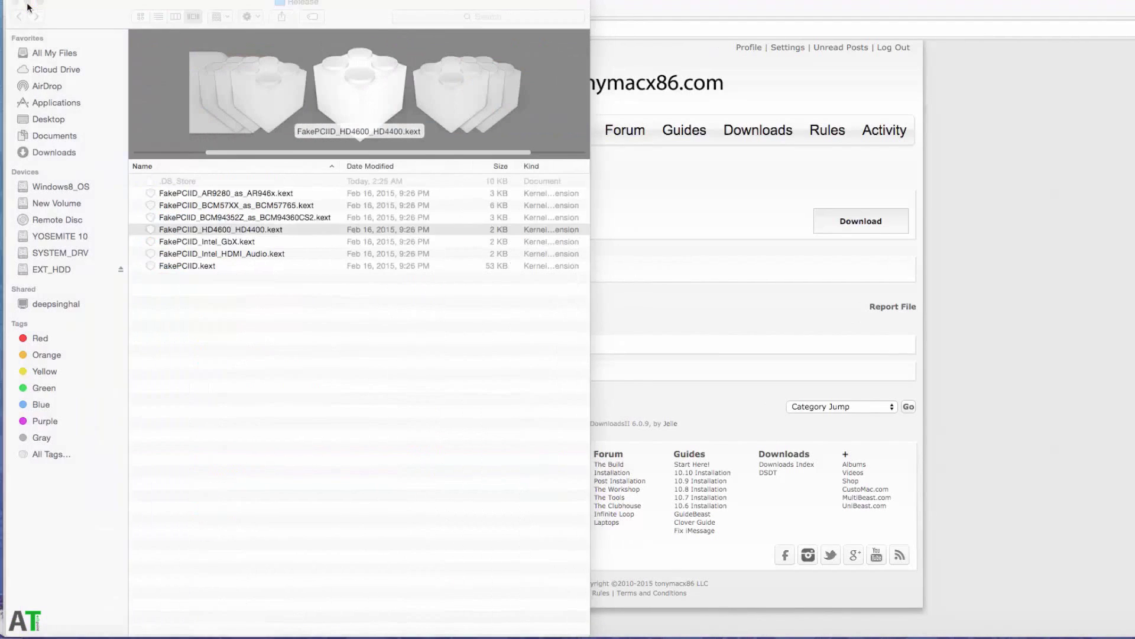
click(208, 228)
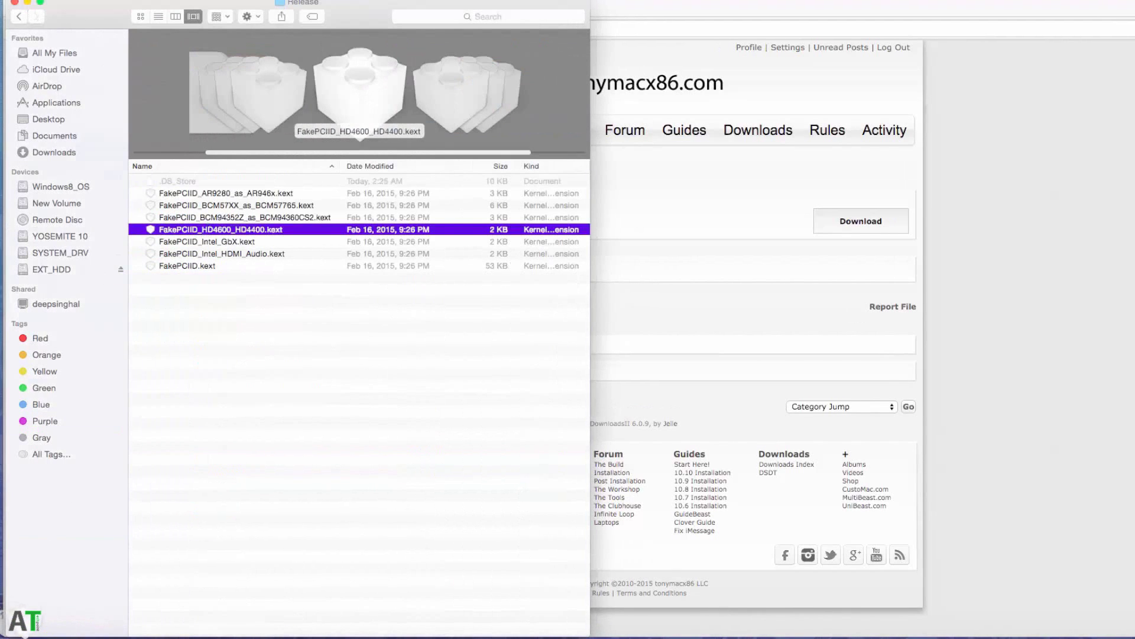
drag(9, 499, 23, 538)
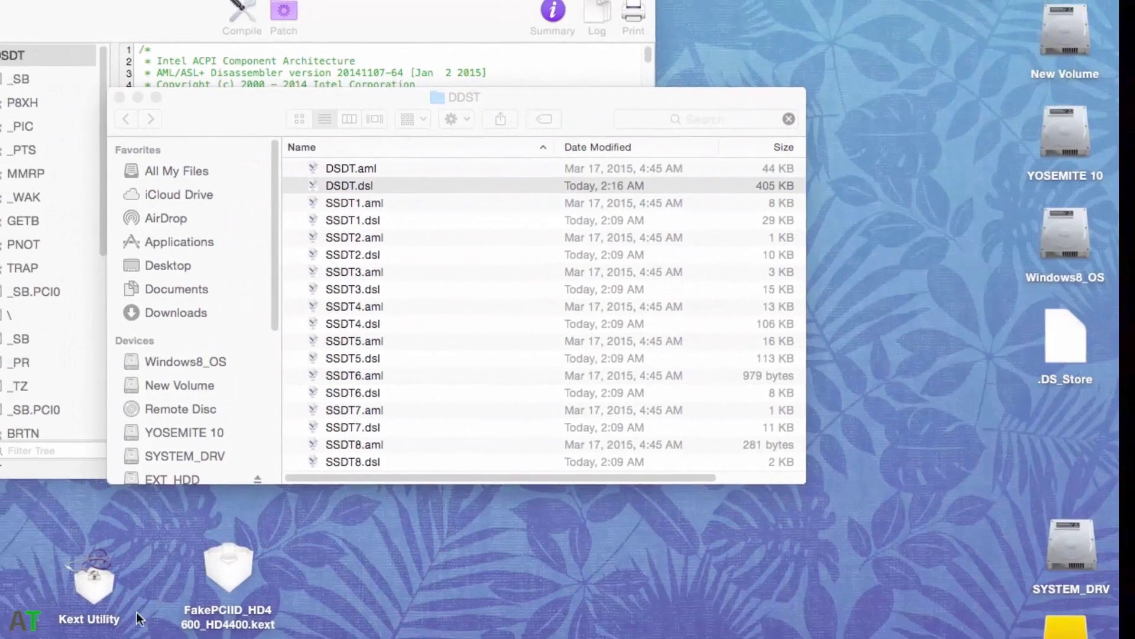
Launch Kext Utility, cancel its password request, and quit it.
double_click(94, 579)
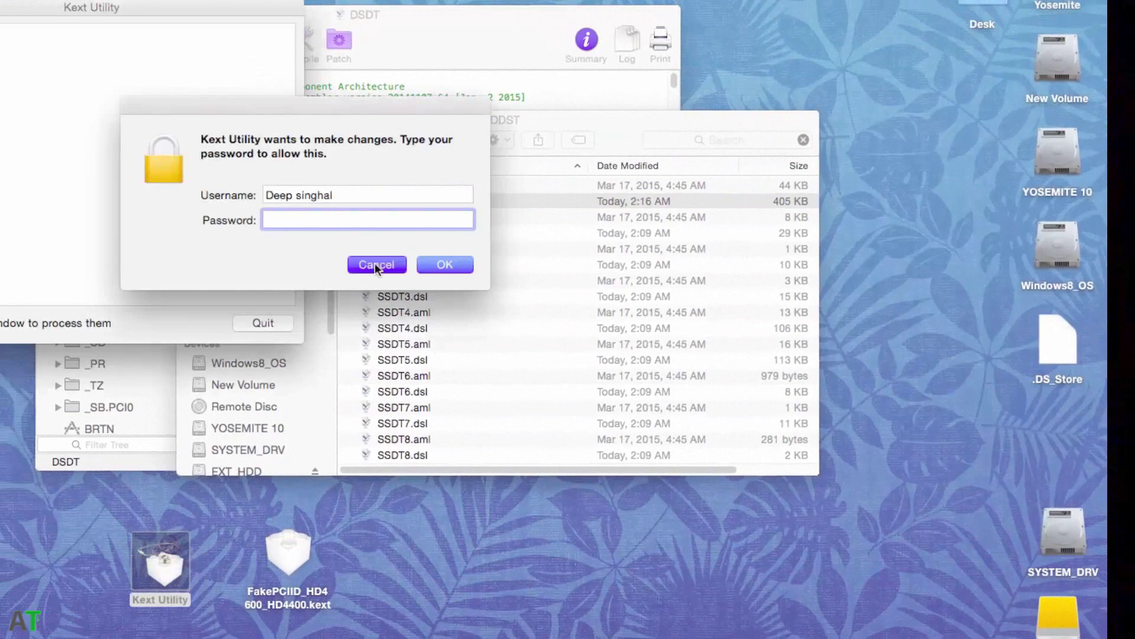
click(376, 264)
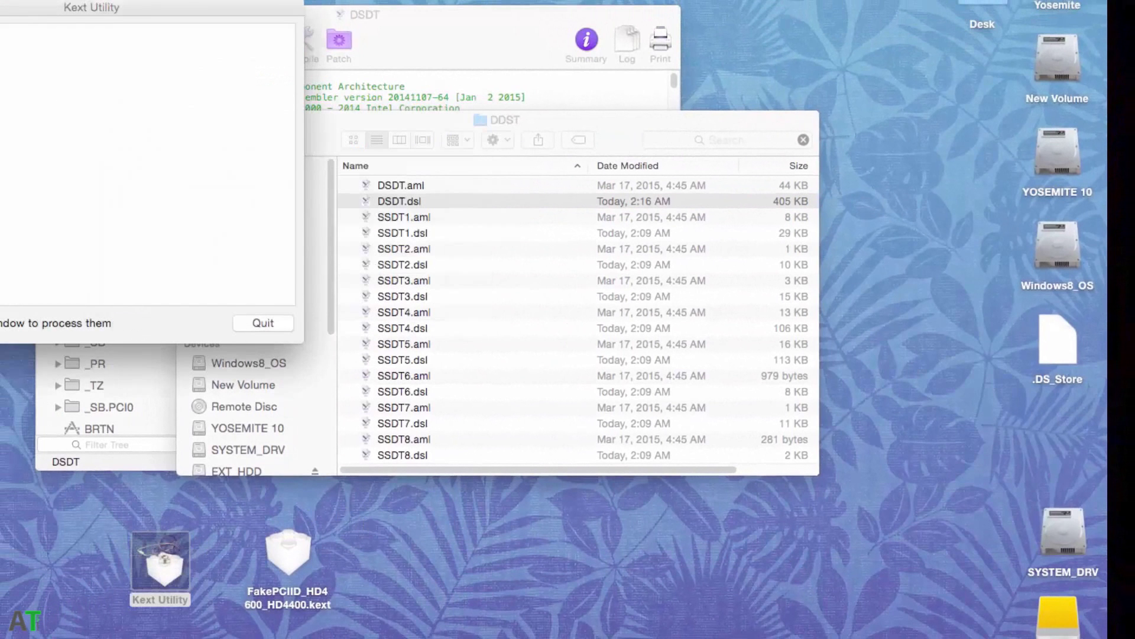
click(264, 324)
click(637, 600)
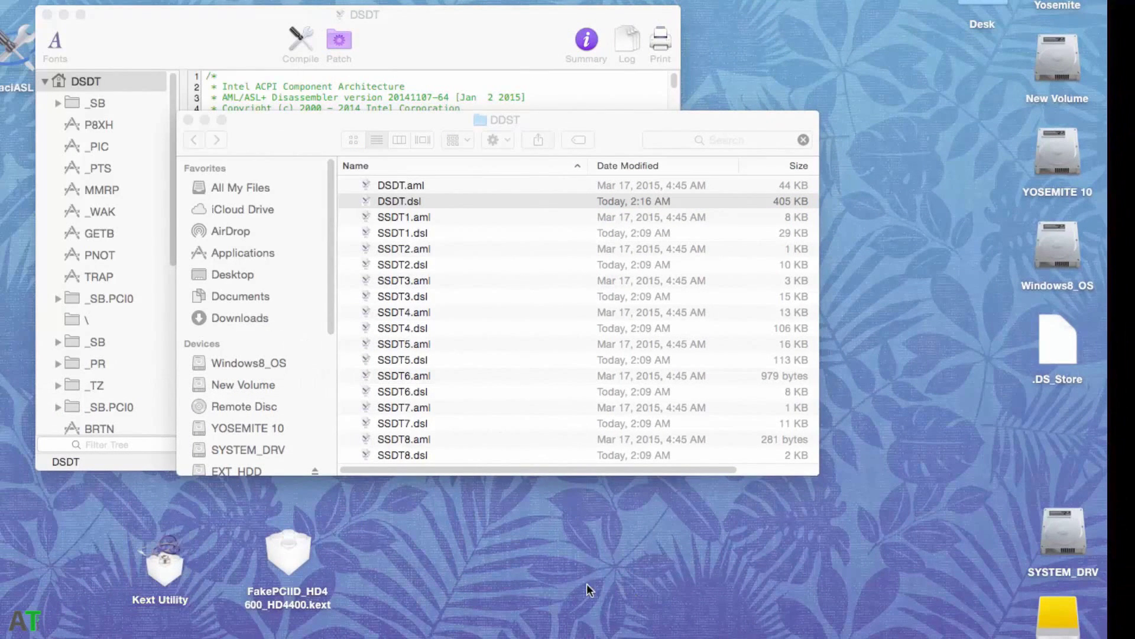
Search SSDT7.dsl for "Device (GFX0)" in MaciASL, then close it.
double_click(428, 423)
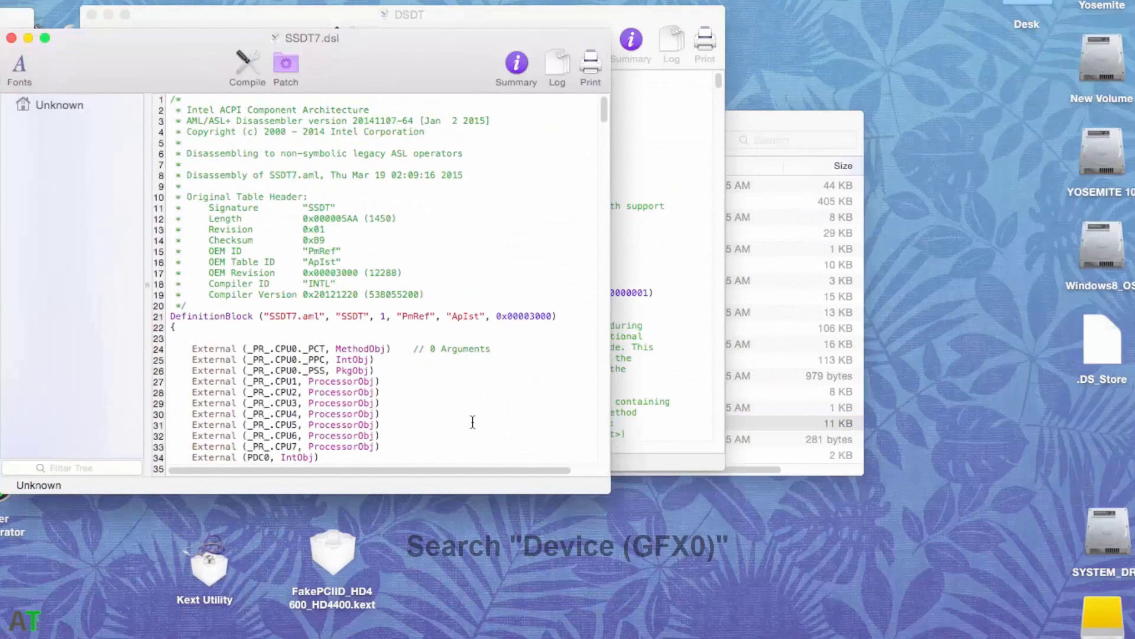
key(super+f)
text(Device (GFX0))
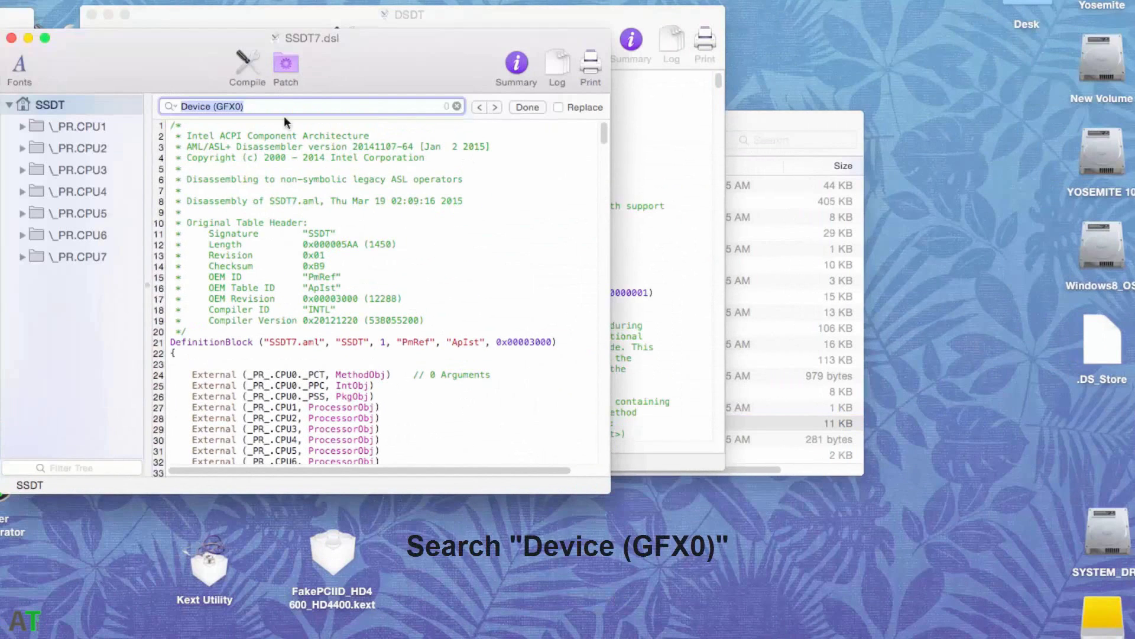
click(11, 38)
Open SSDT4.dsl, search for Device (GFX0), and select it on line 891.
click(778, 372)
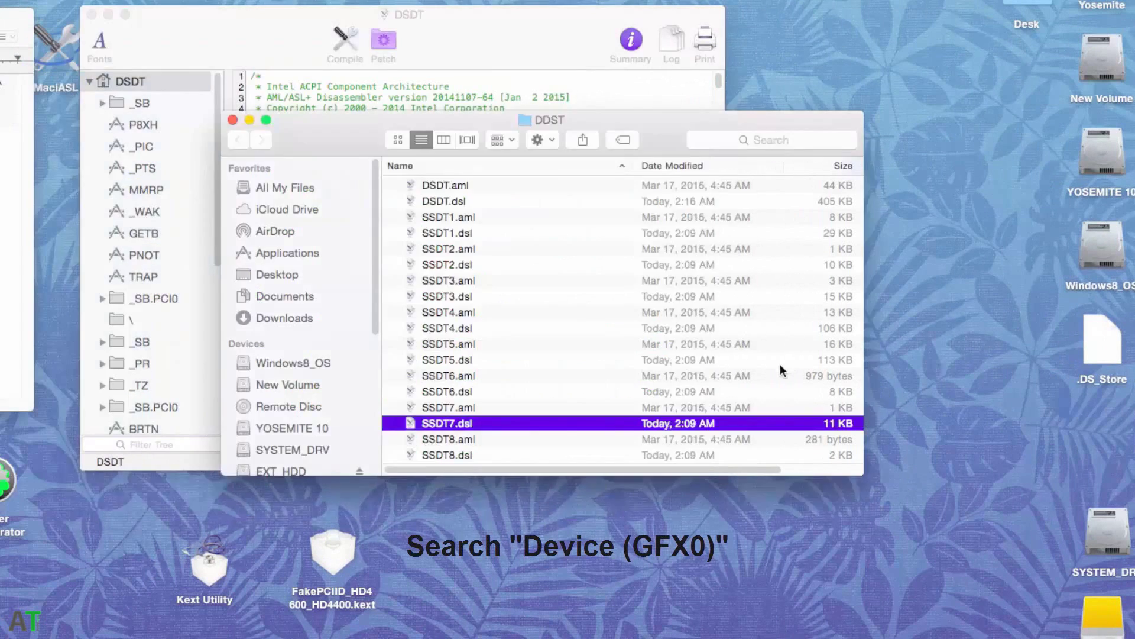
double_click(456, 329)
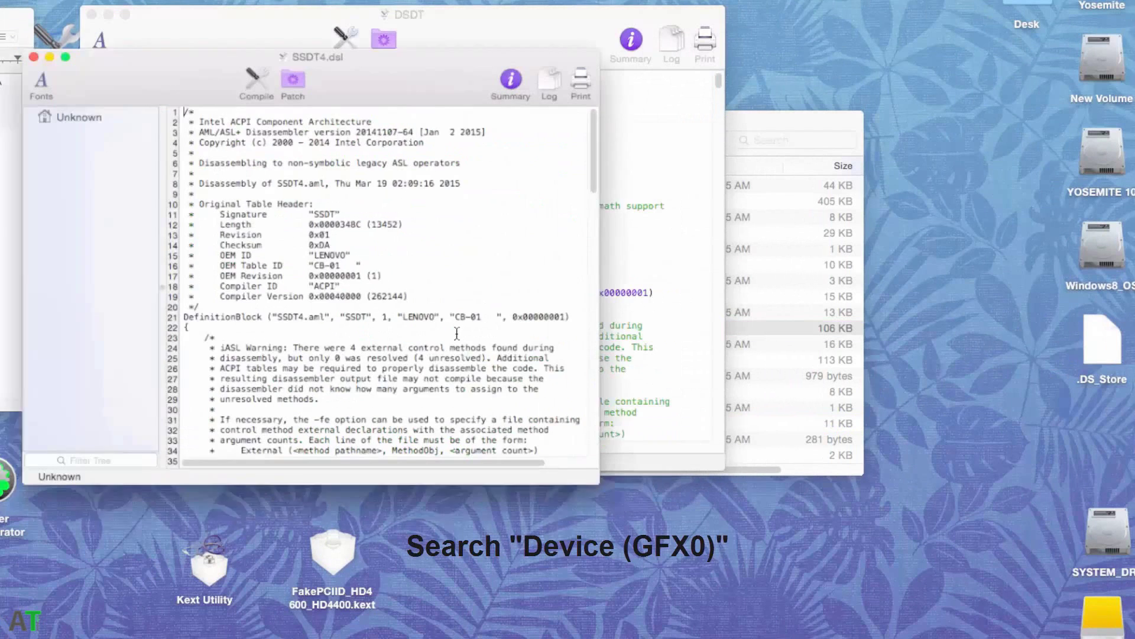
key(super+f)
text(Device (GFX0))
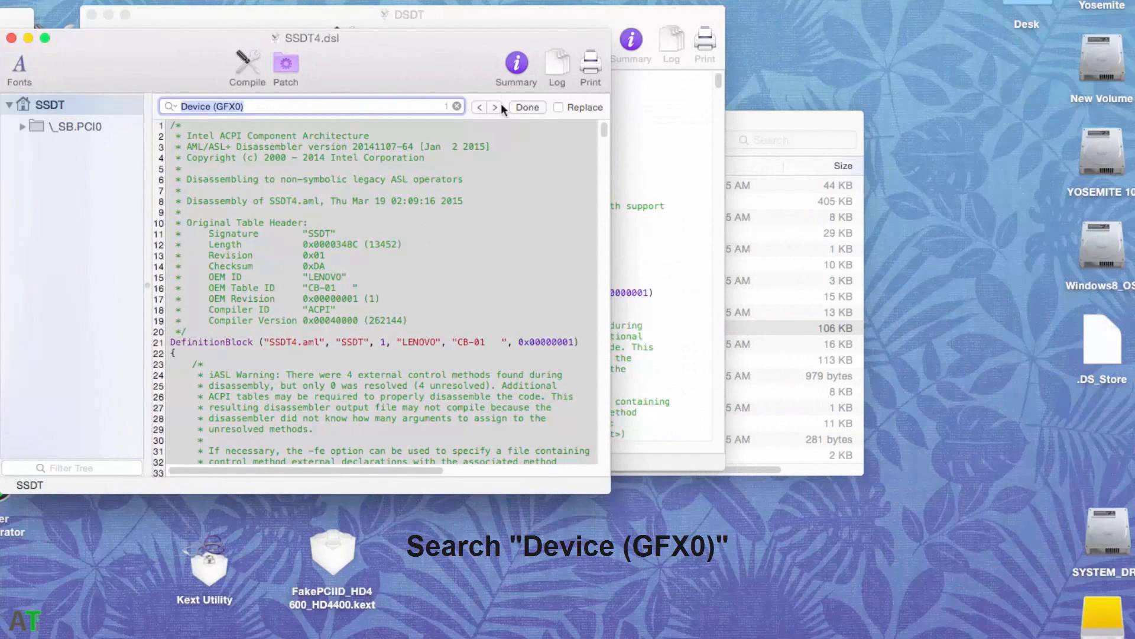
click(497, 107)
click(353, 292)
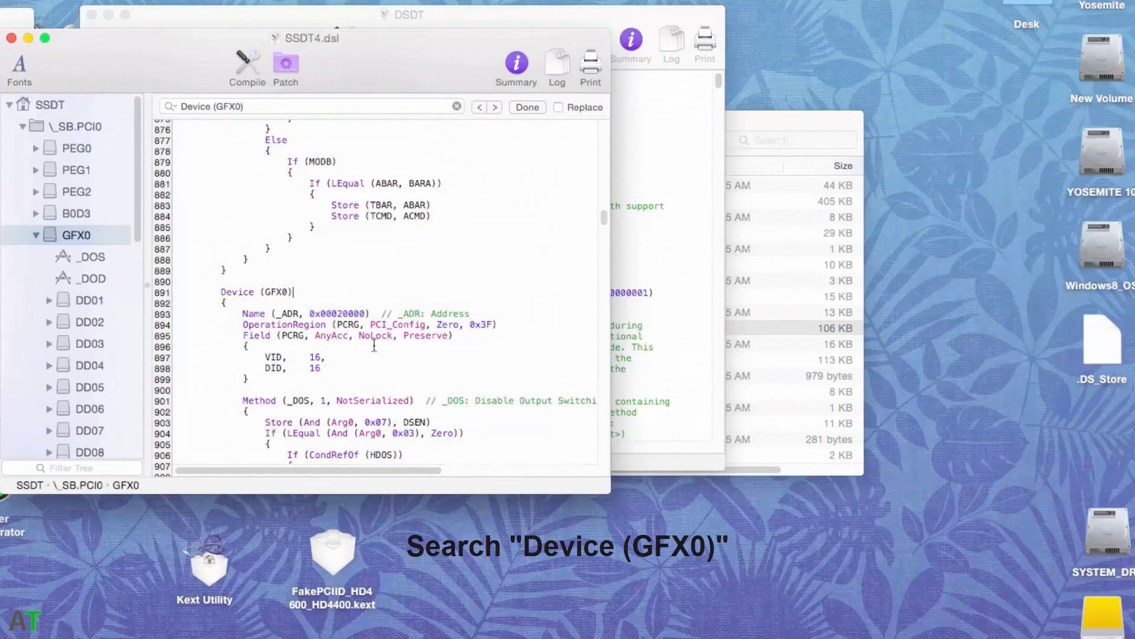
drag(294, 291, 219, 291)
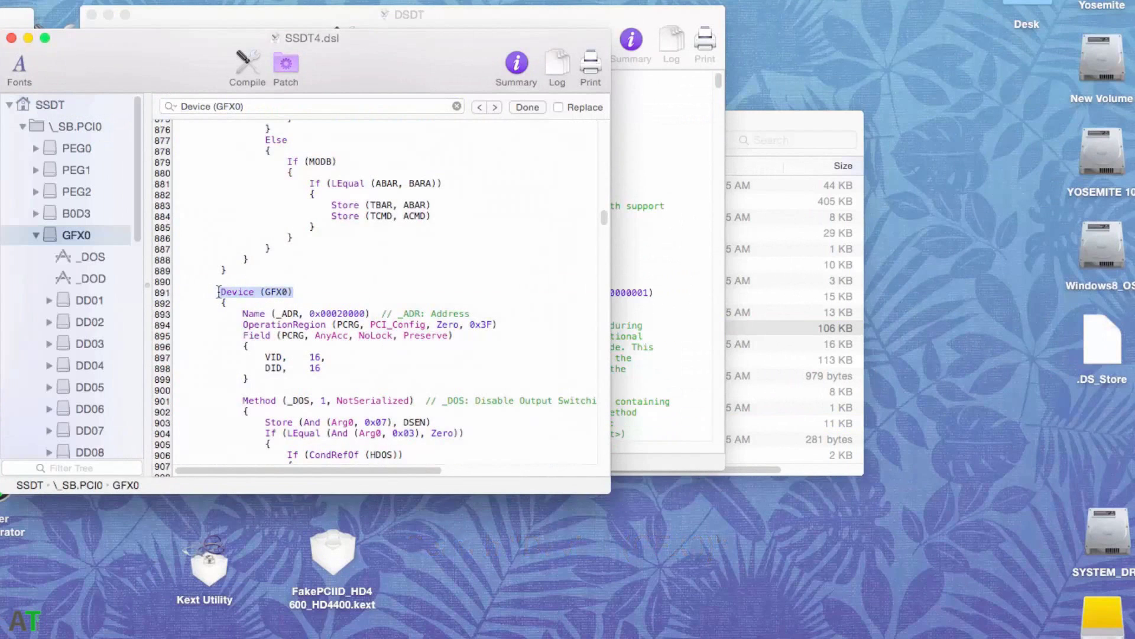
Apply the [igpu] Rename GFX0 to IGPU patch to SSDT4.
click(281, 65)
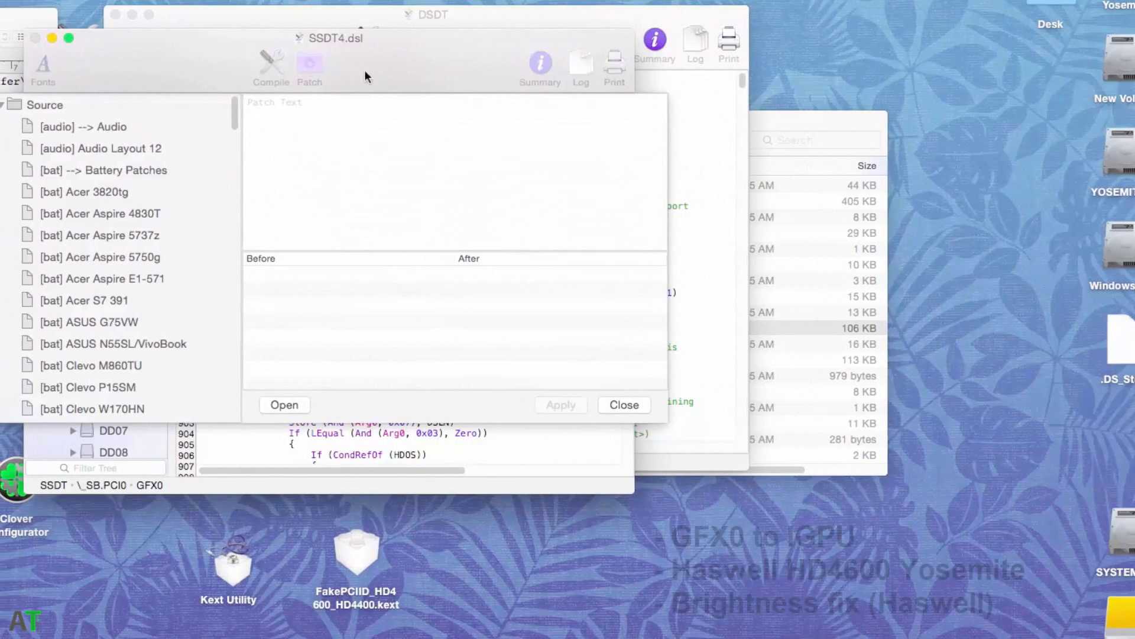
drag(332, 38, 422, 40)
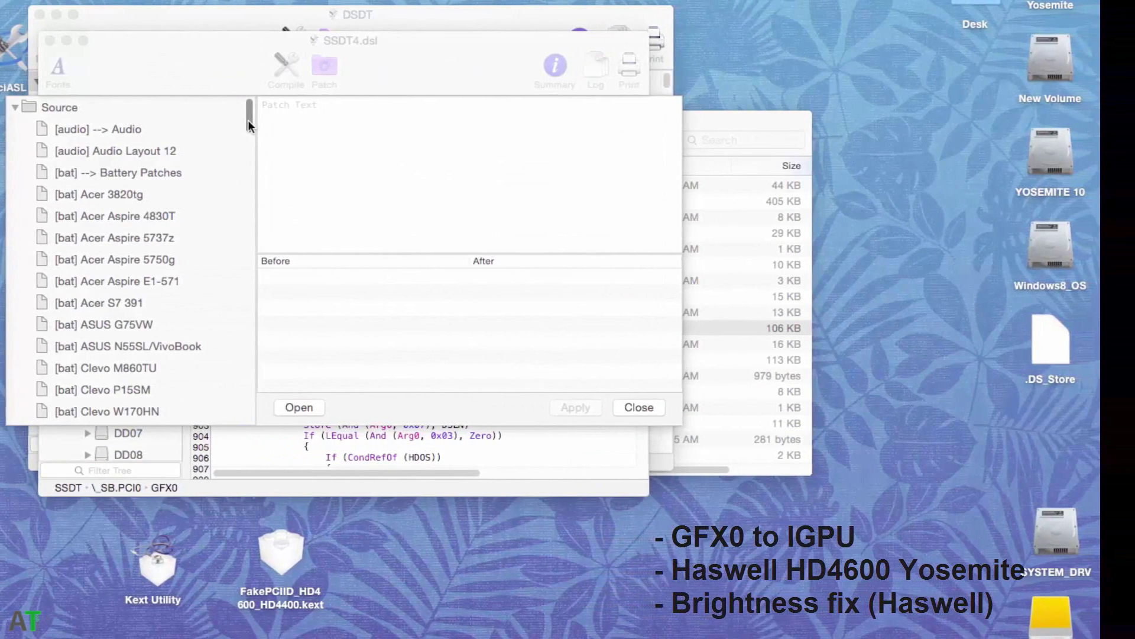
click(248, 119)
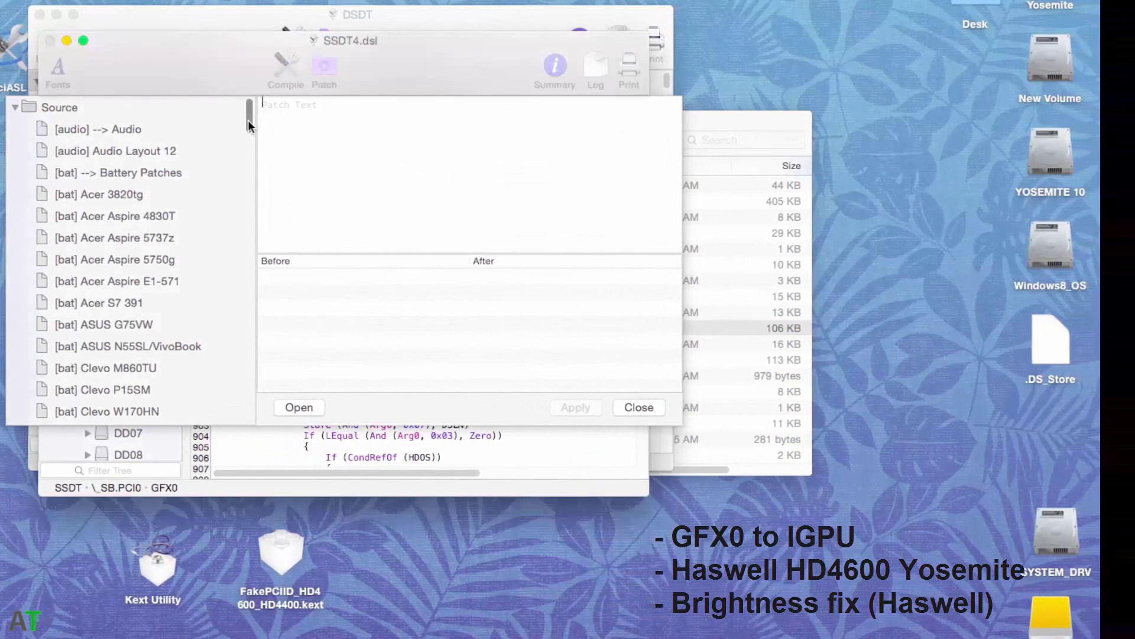
drag(246, 122, 268, 318)
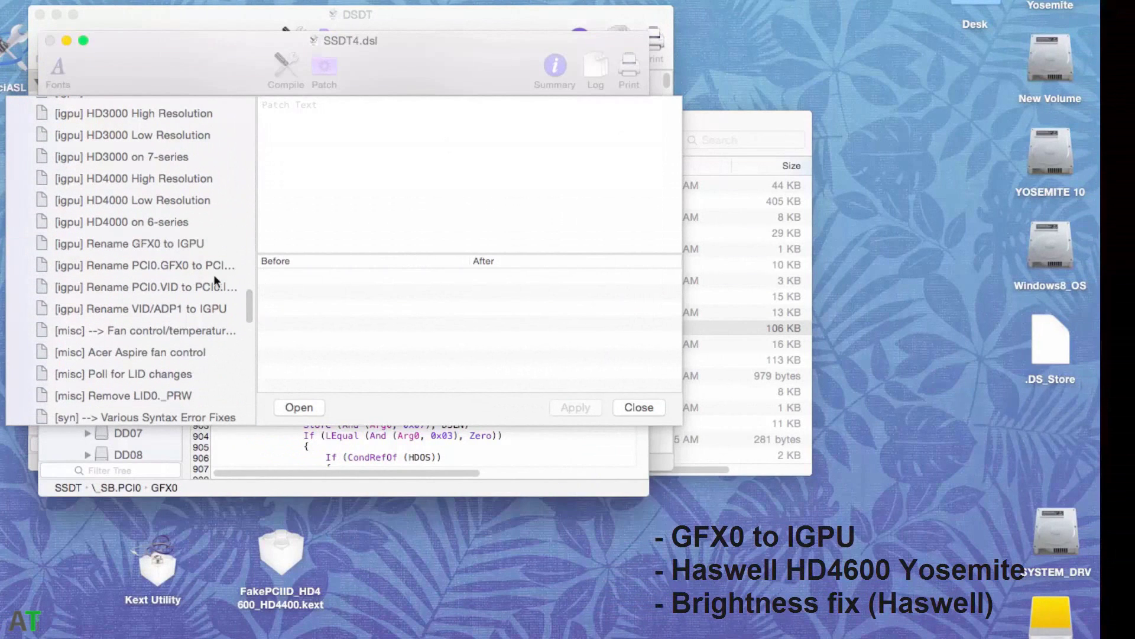
click(572, 410)
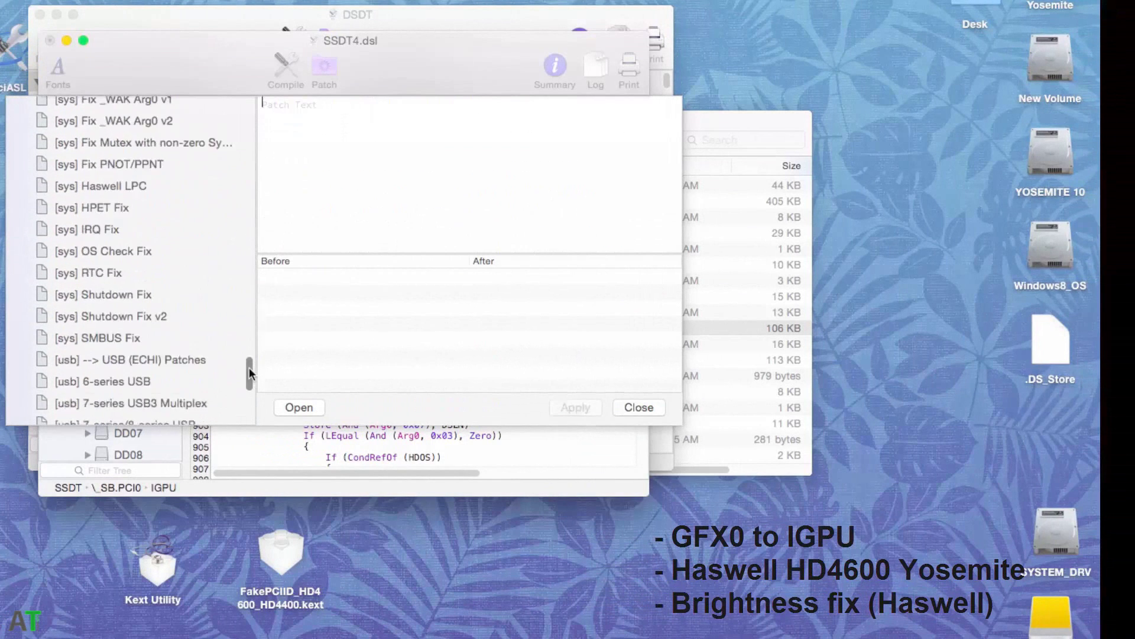
drag(249, 375, 257, 296)
scroll(171, 182, up, 3)
Paste the HD4600 ig-platform-id patch text from TextEdit and apply it to SSDT4.
click(171, 183)
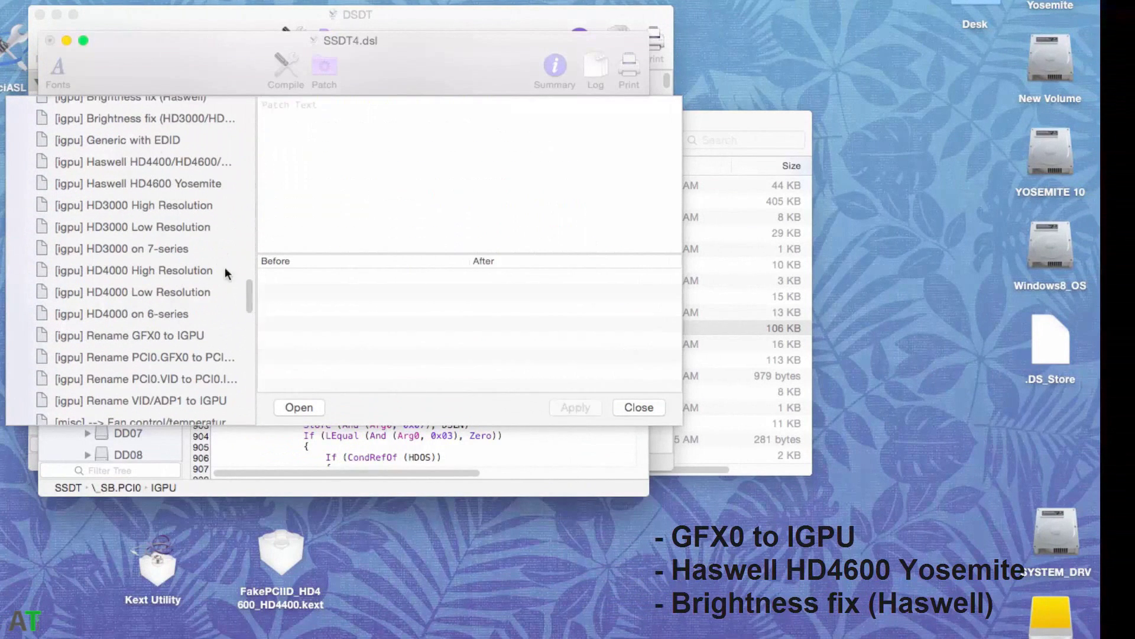
scroll(245, 285, up, 3)
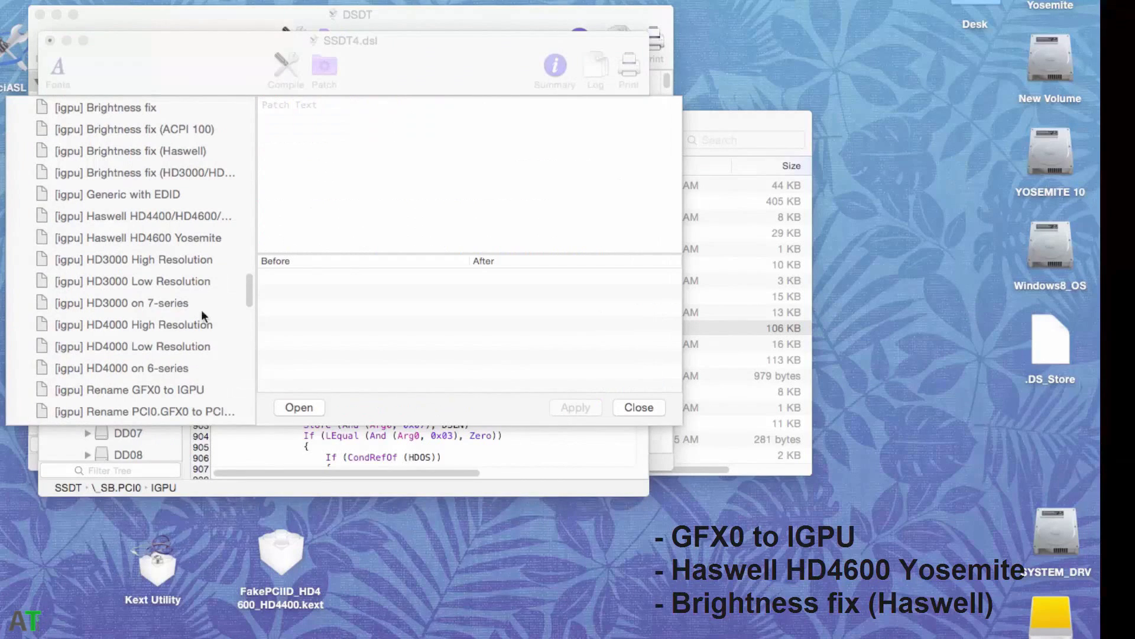
click(454, 339)
drag(350, 150, 438, 126)
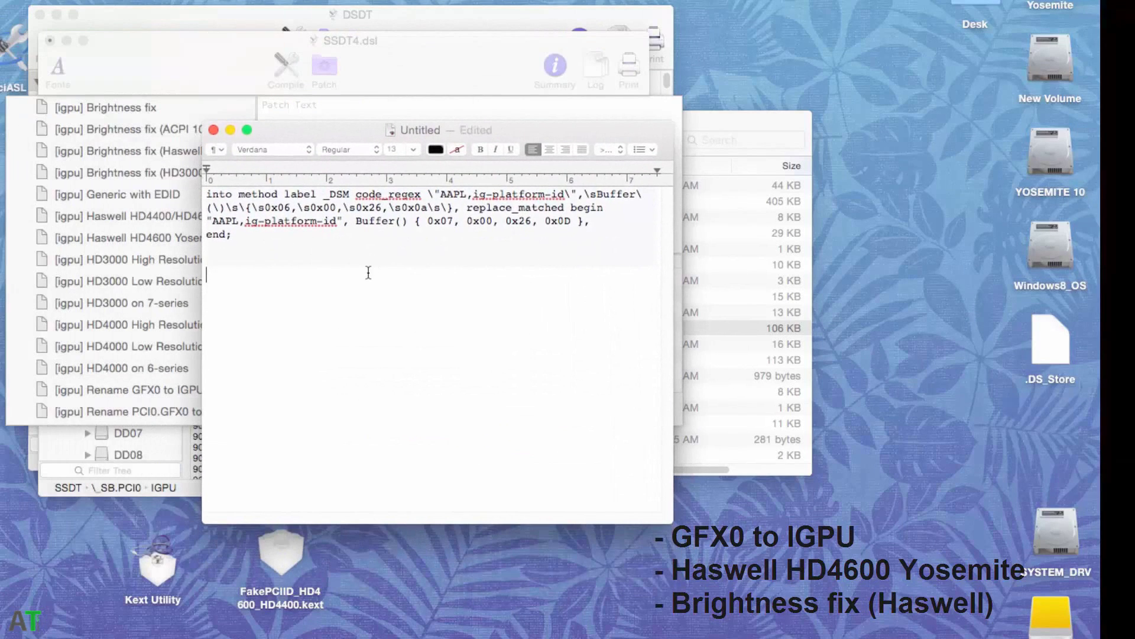
drag(369, 272, 194, 172)
right_click(286, 217)
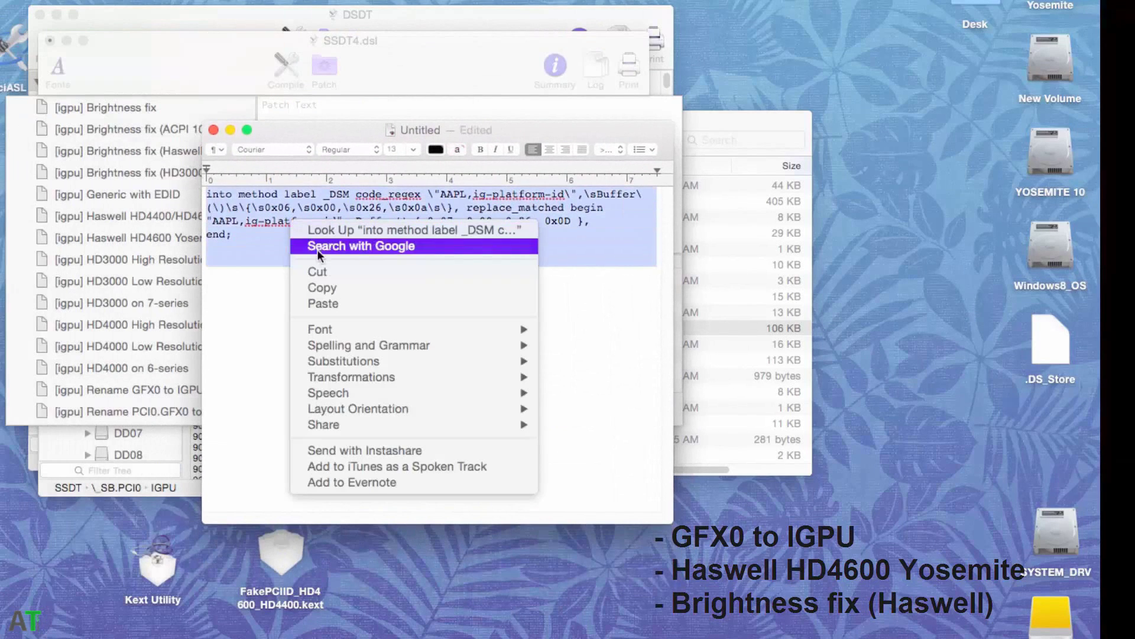
click(323, 285)
click(308, 107)
right_click(309, 107)
click(347, 146)
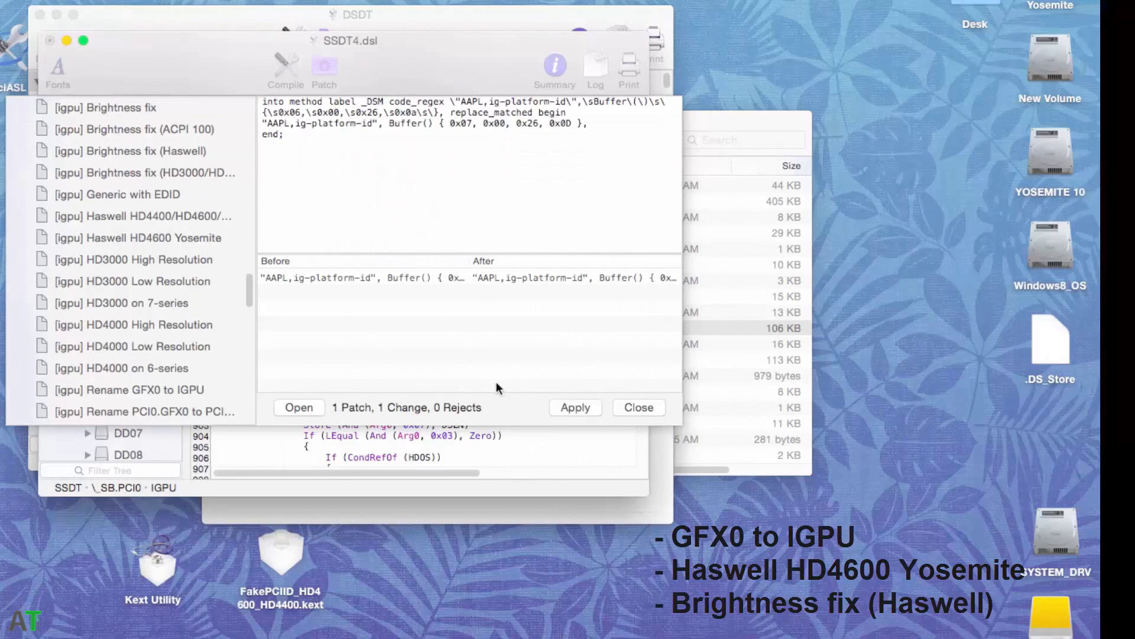
click(569, 408)
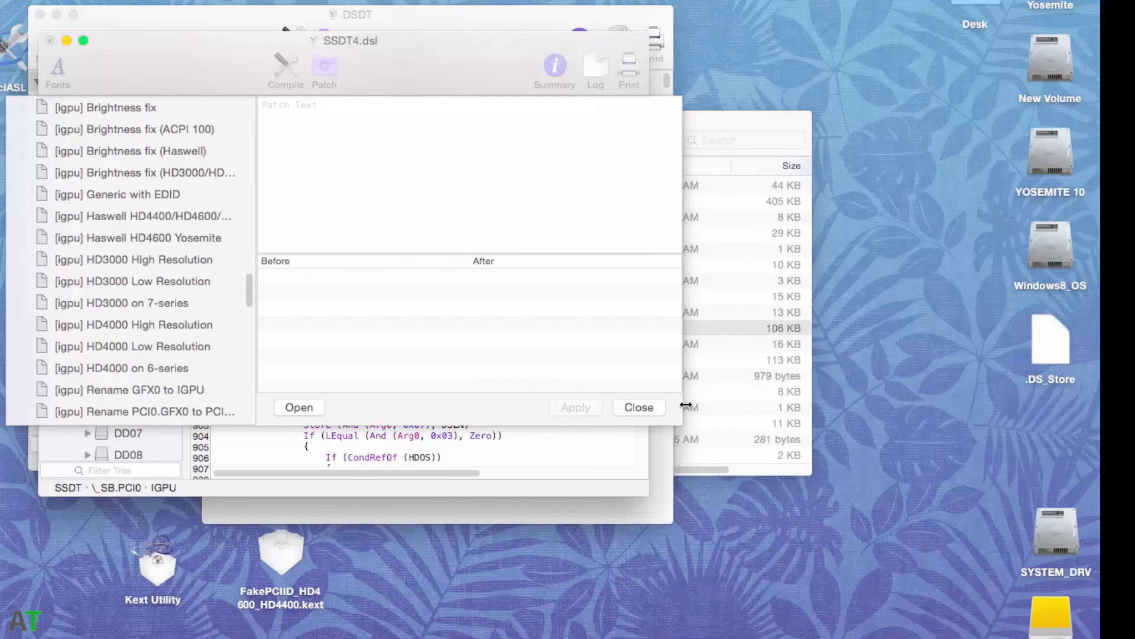
Compile SSDT4 and save a backup copy named SSDT in the Documents Backup folder.
click(639, 408)
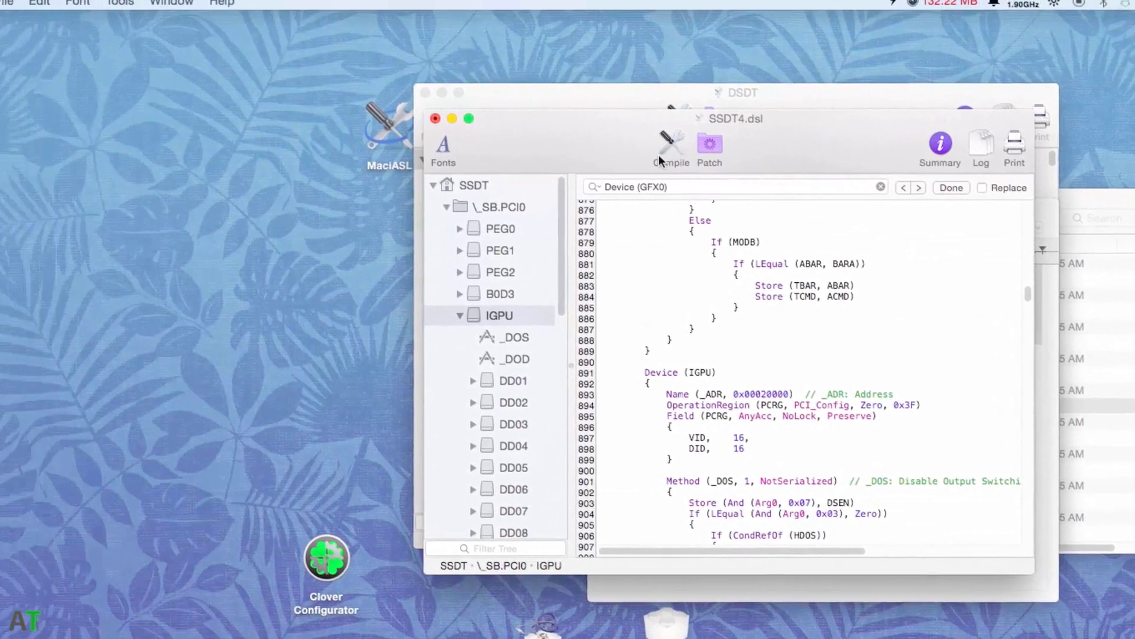
click(285, 68)
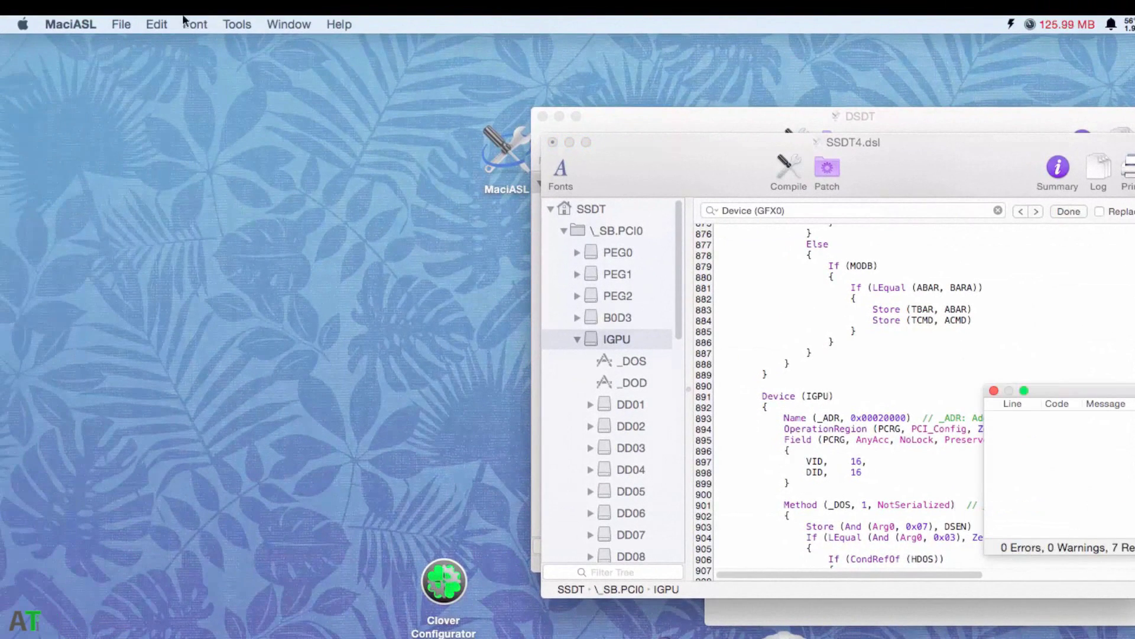
click(121, 24)
click(148, 149)
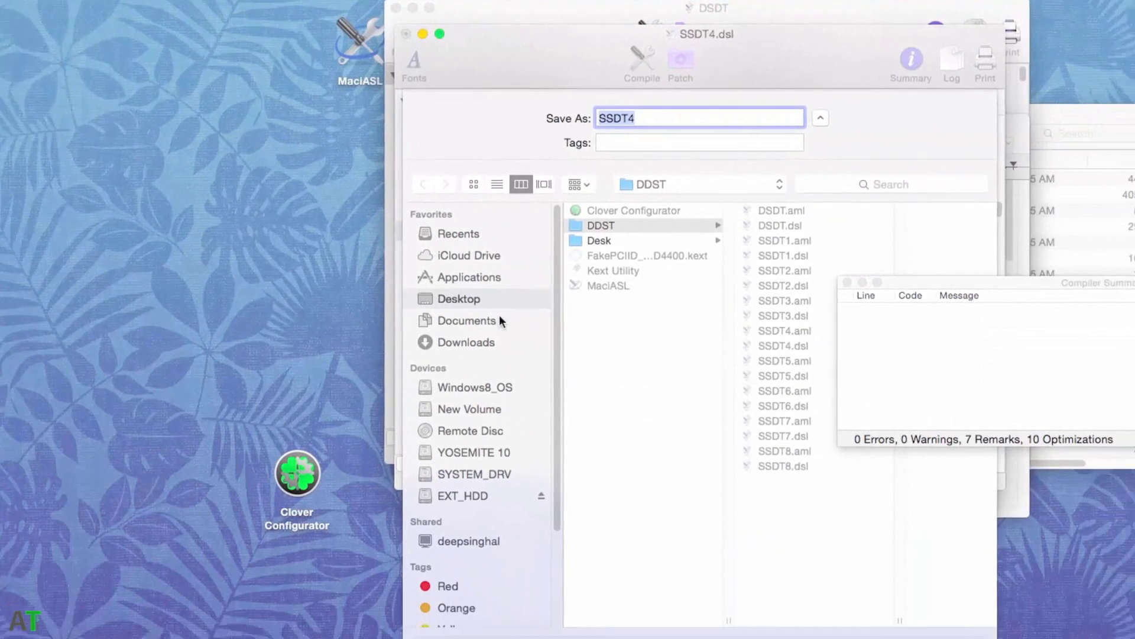
click(613, 429)
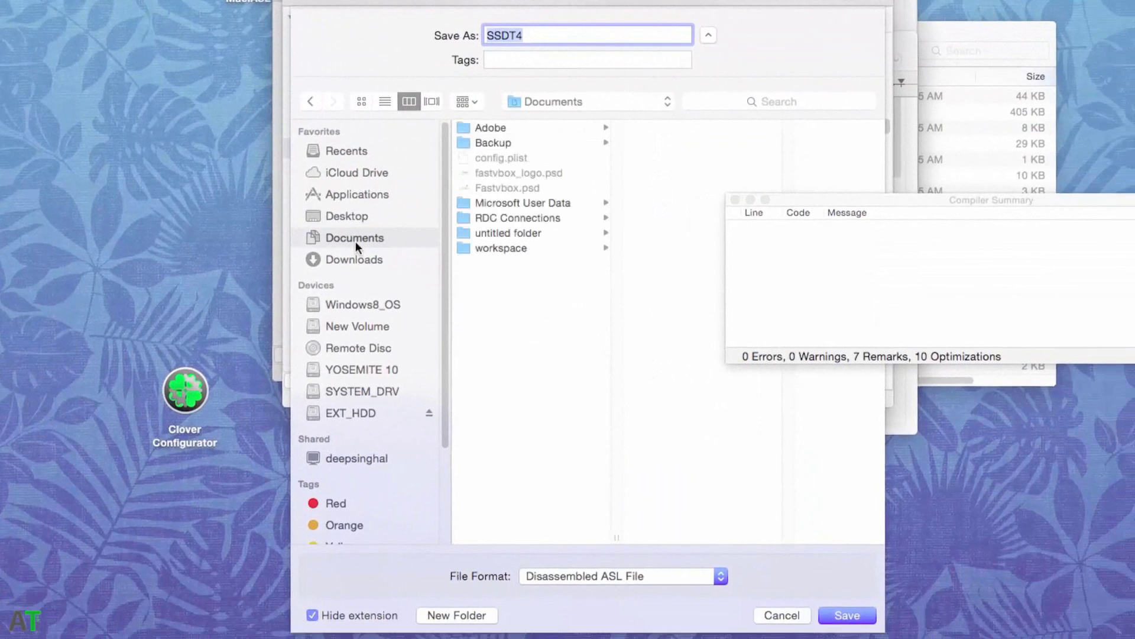
click(518, 142)
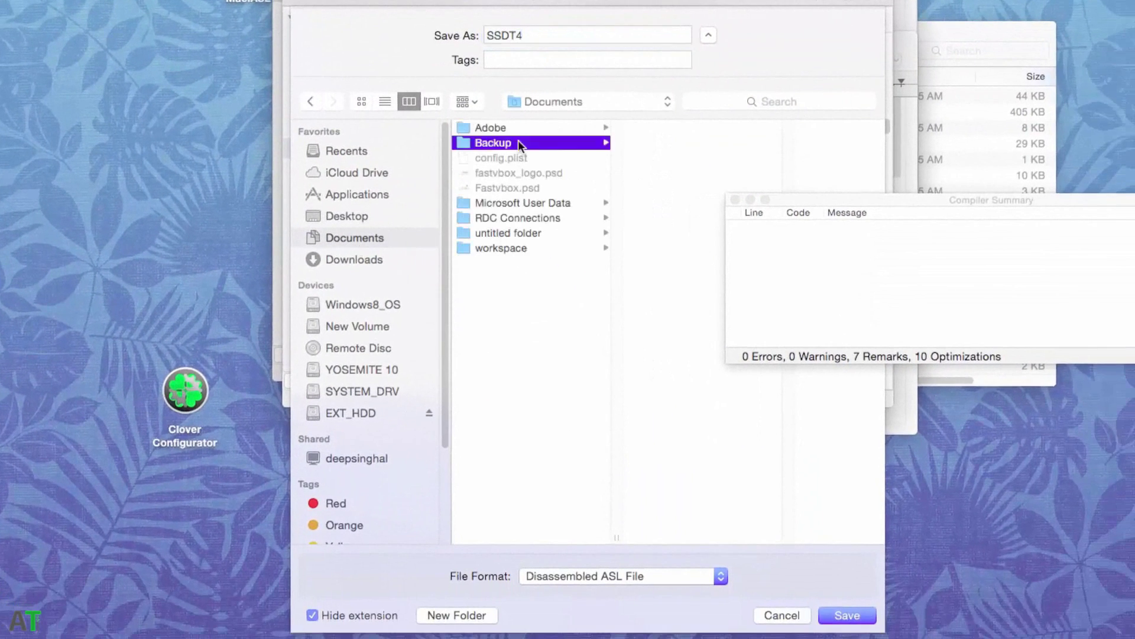
click(541, 34)
key(BackSpace)
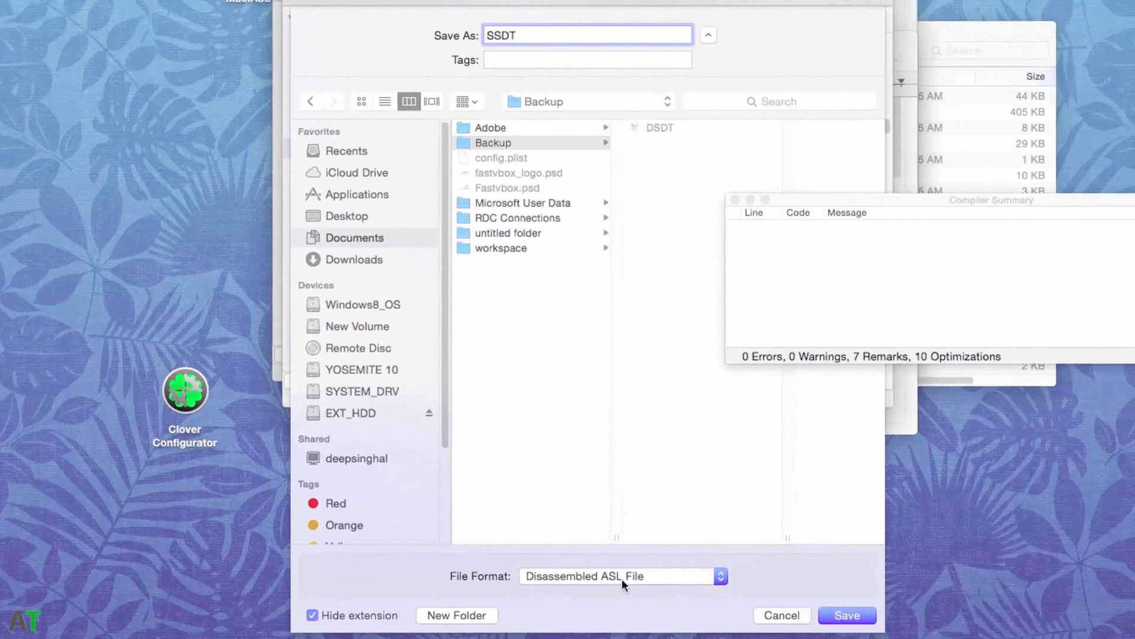
click(735, 200)
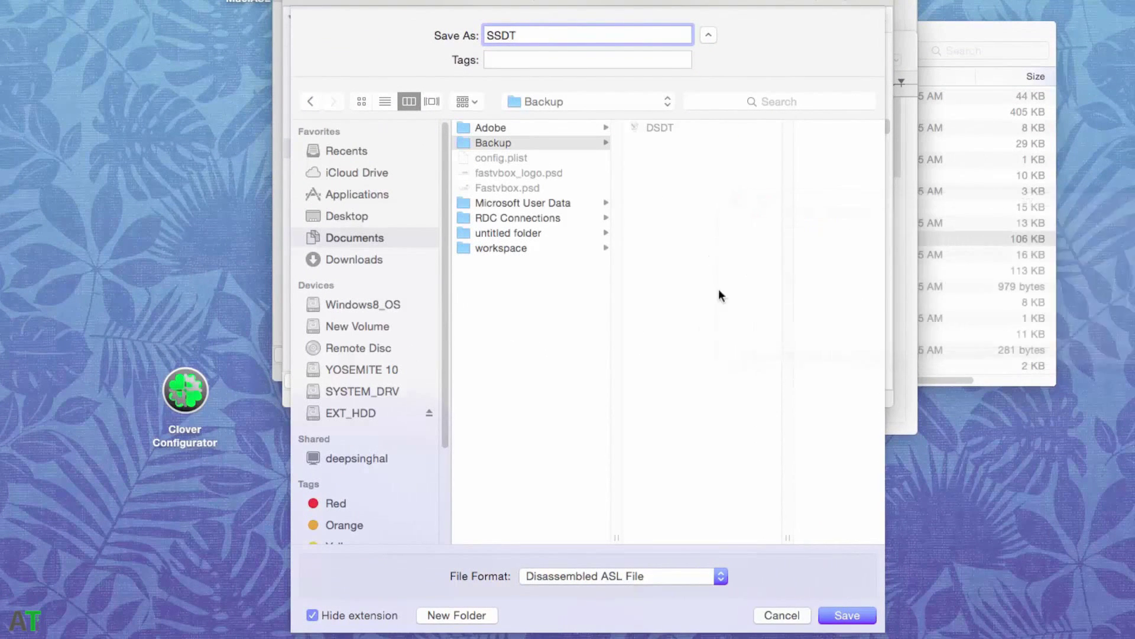
click(844, 615)
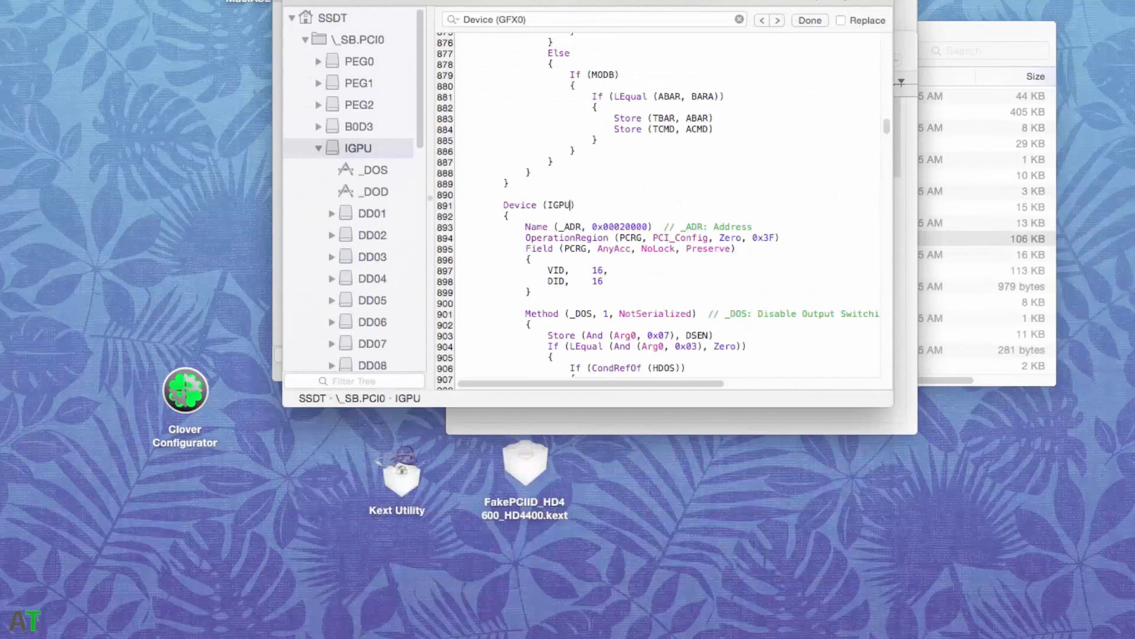
Save SSDT as ACPI Machine Language Binary into SYSTEM_DRV/EFI/CLOVER/ACPI/patched.
key(super+shift+s)
click(356, 397)
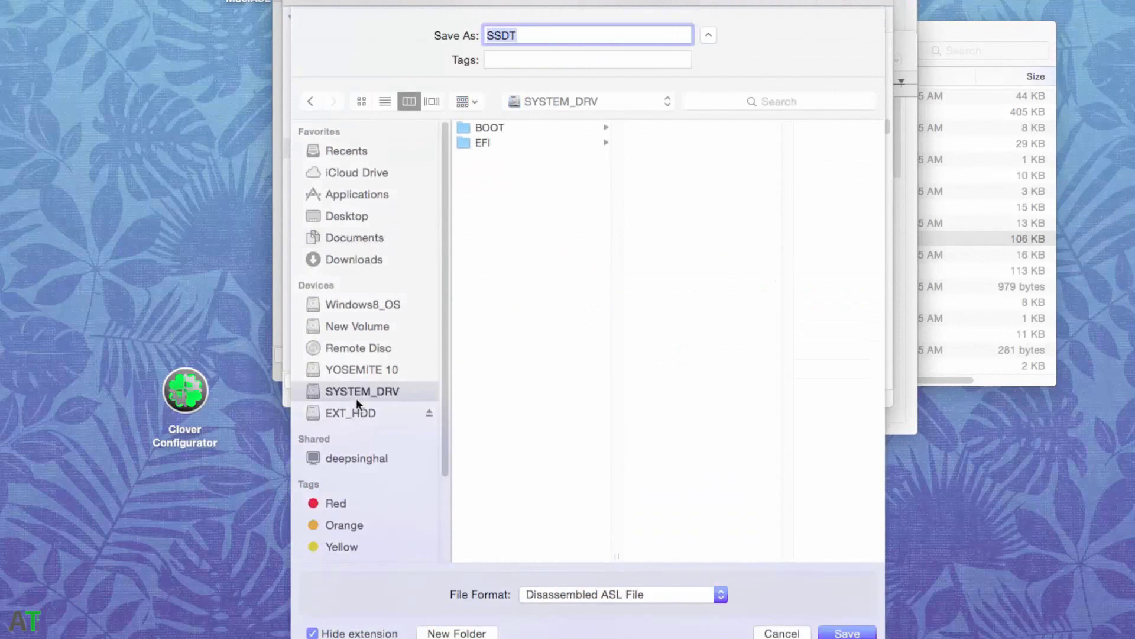
click(508, 129)
click(507, 142)
click(676, 159)
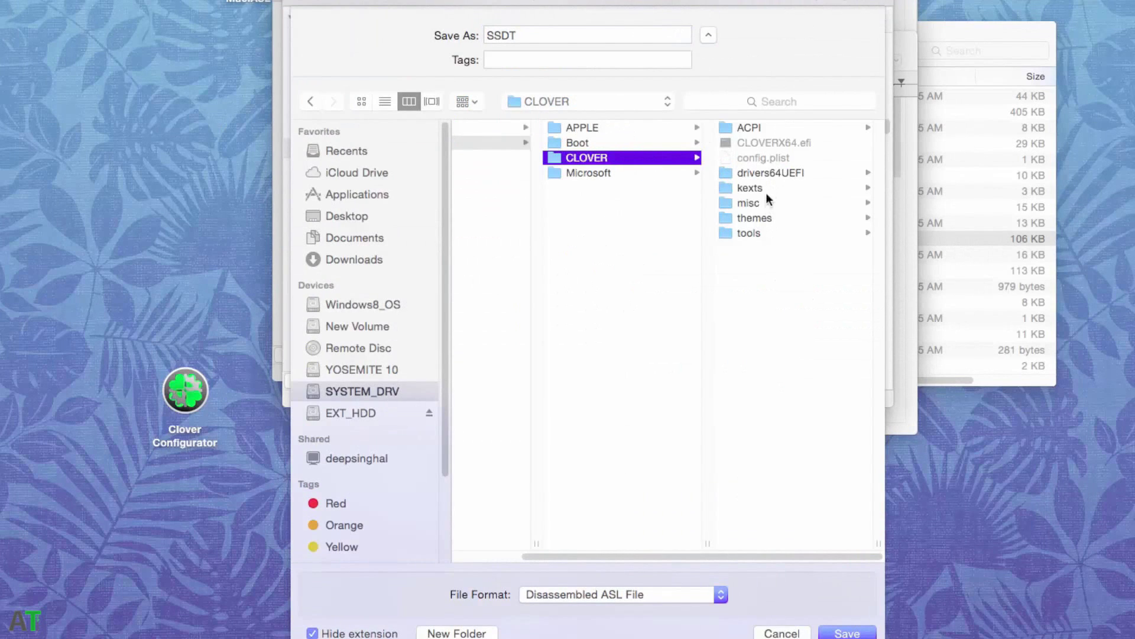
click(753, 126)
click(760, 144)
click(581, 594)
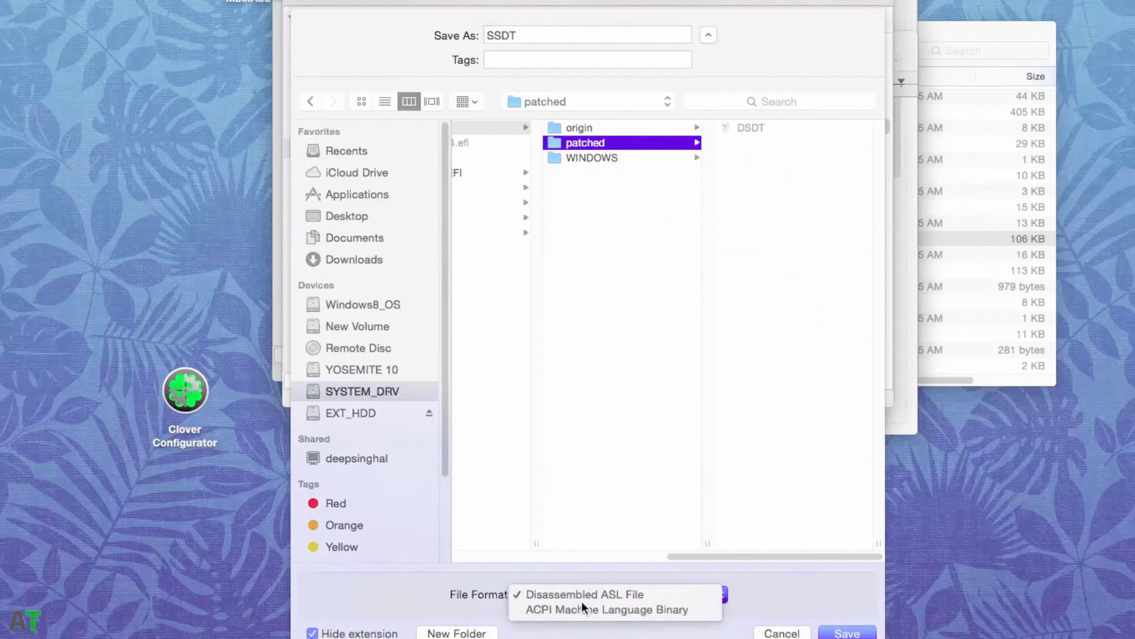
click(583, 605)
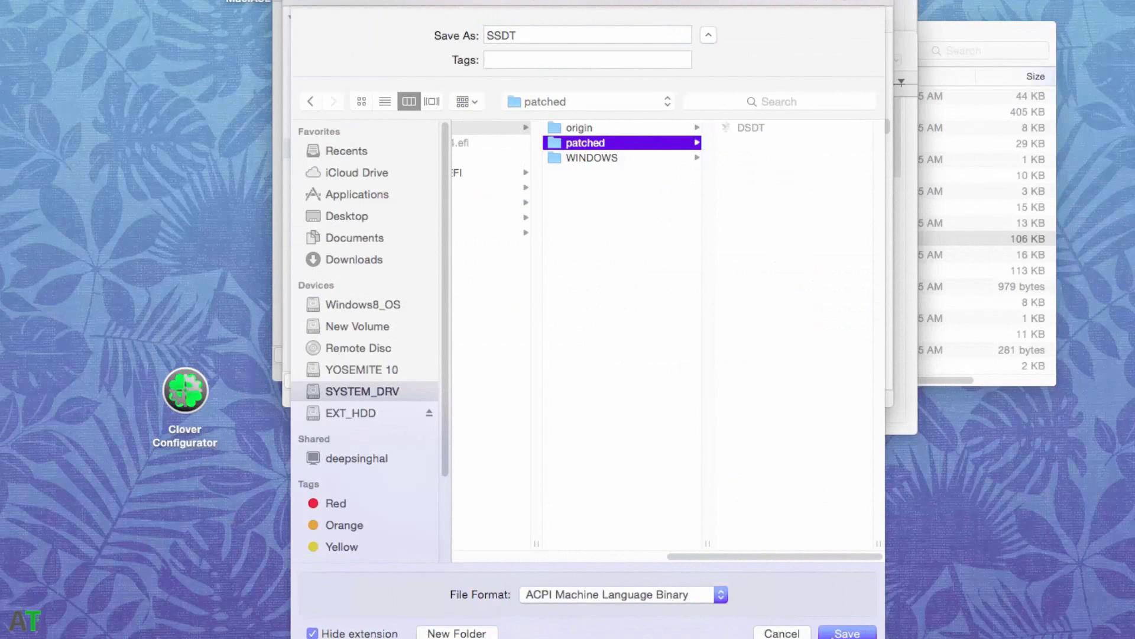
click(852, 632)
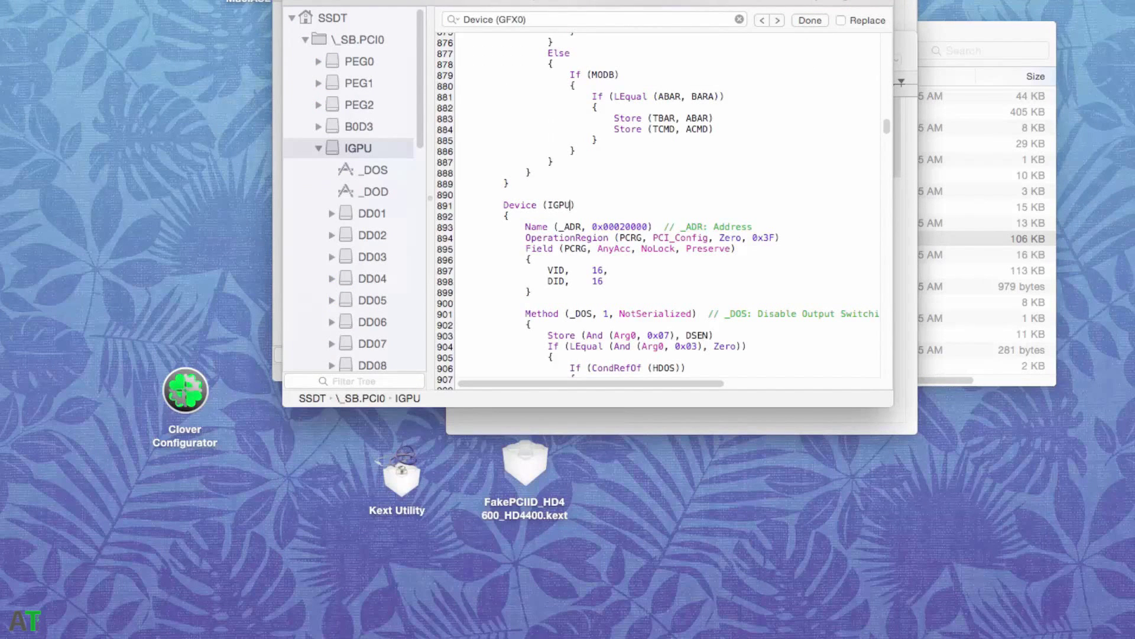
Close the SSDT window and show Clover Configurator's Kernel and Kext Patches with its KextsToPatch list.
key(super+w)
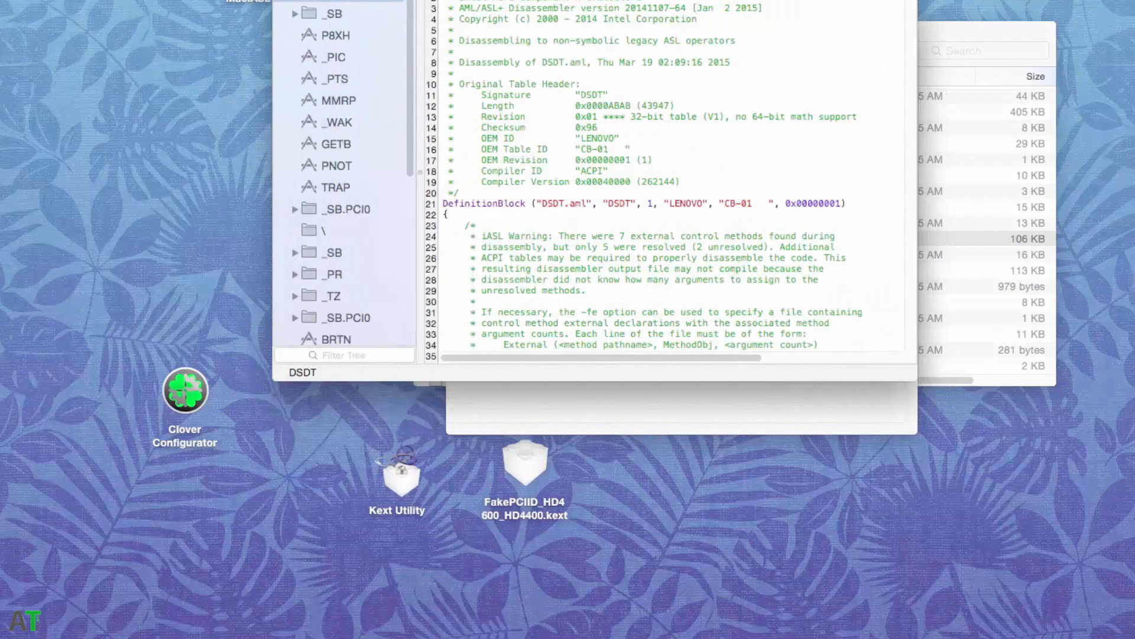
double_click(186, 388)
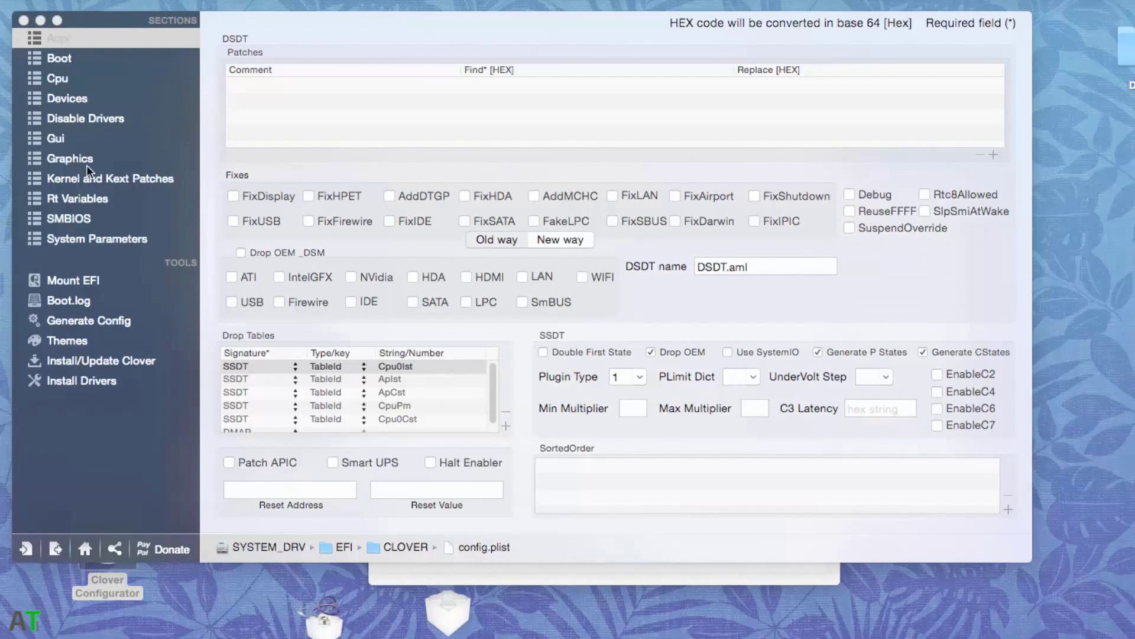
click(89, 179)
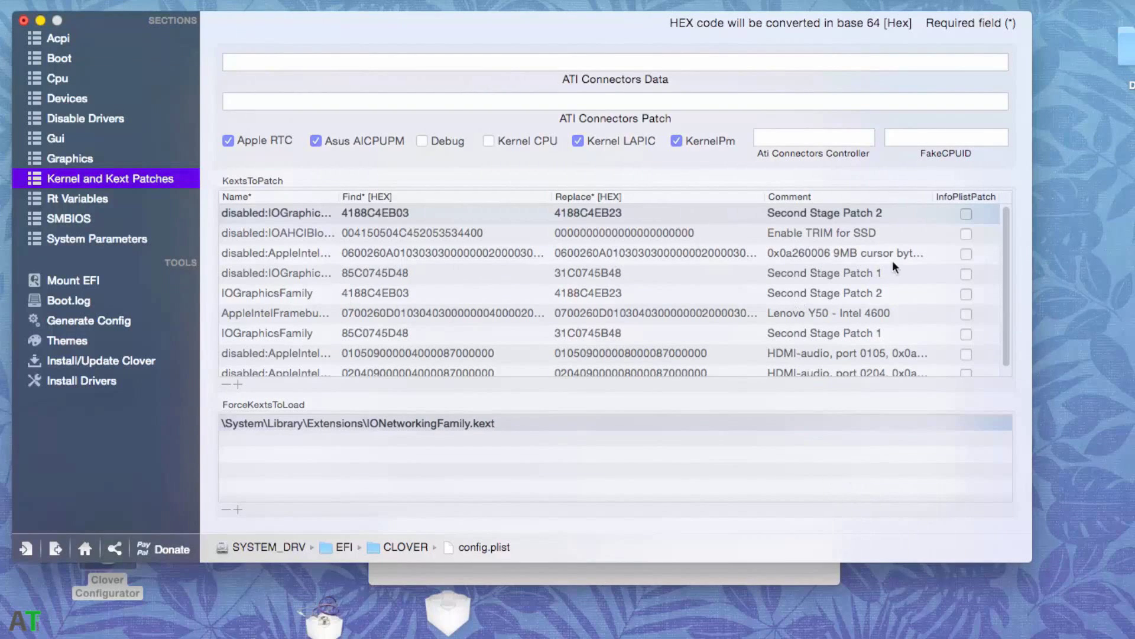
scroll(1008, 236, down, 1)
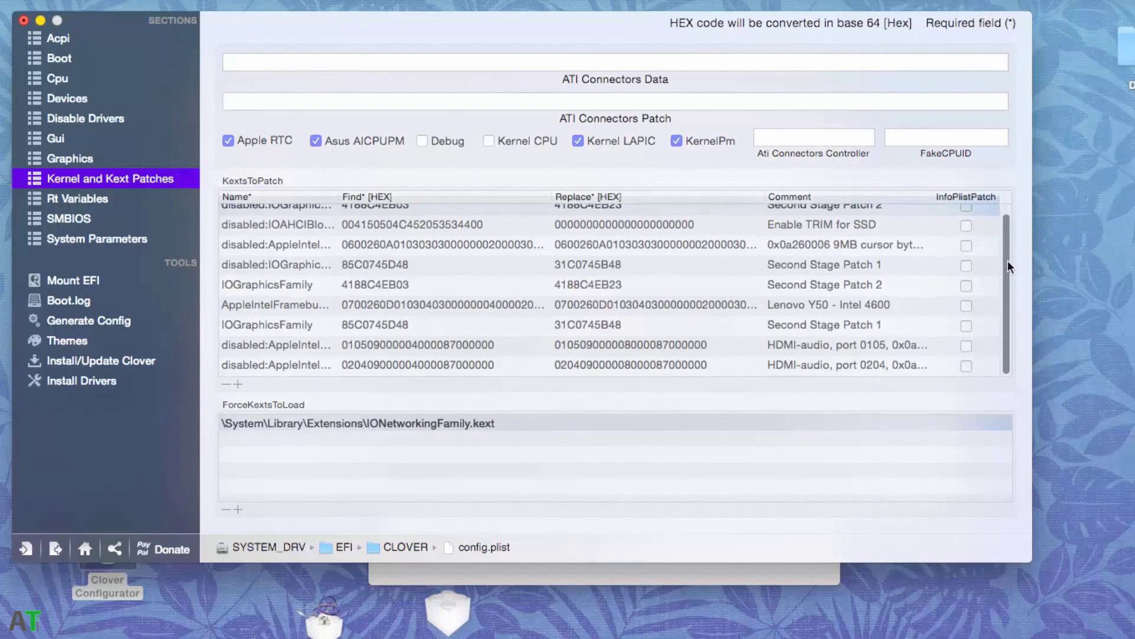
Add a new KextsToPatch entry named AppleIntelFramebufferAzul.
click(237, 384)
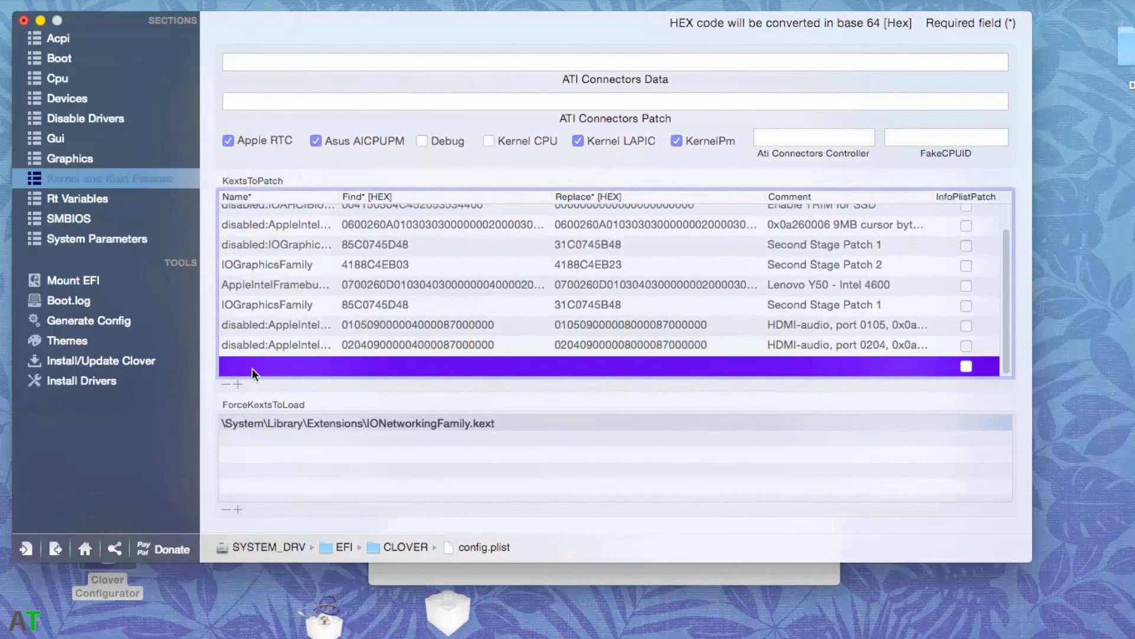
double_click(252, 368)
click(648, 577)
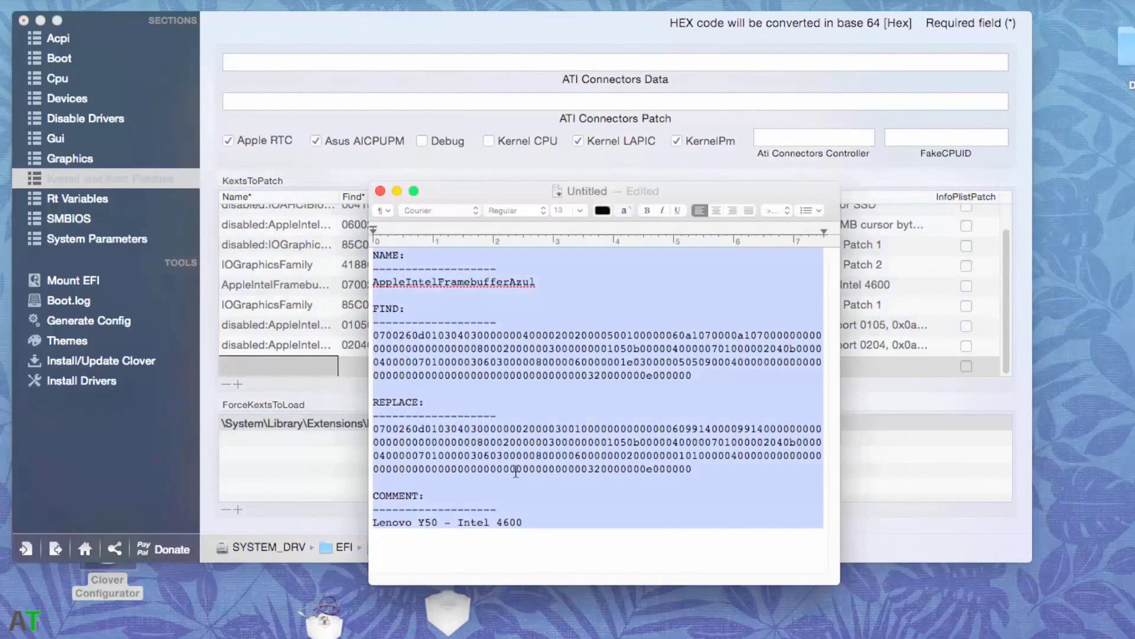
drag(536, 282, 362, 285)
key(super+c)
click(291, 365)
key(super+v)
Paste the FIND and REPLACE hex values from the notes into the new entry.
click(518, 571)
click(711, 381)
drag(712, 380, 350, 336)
click(345, 427)
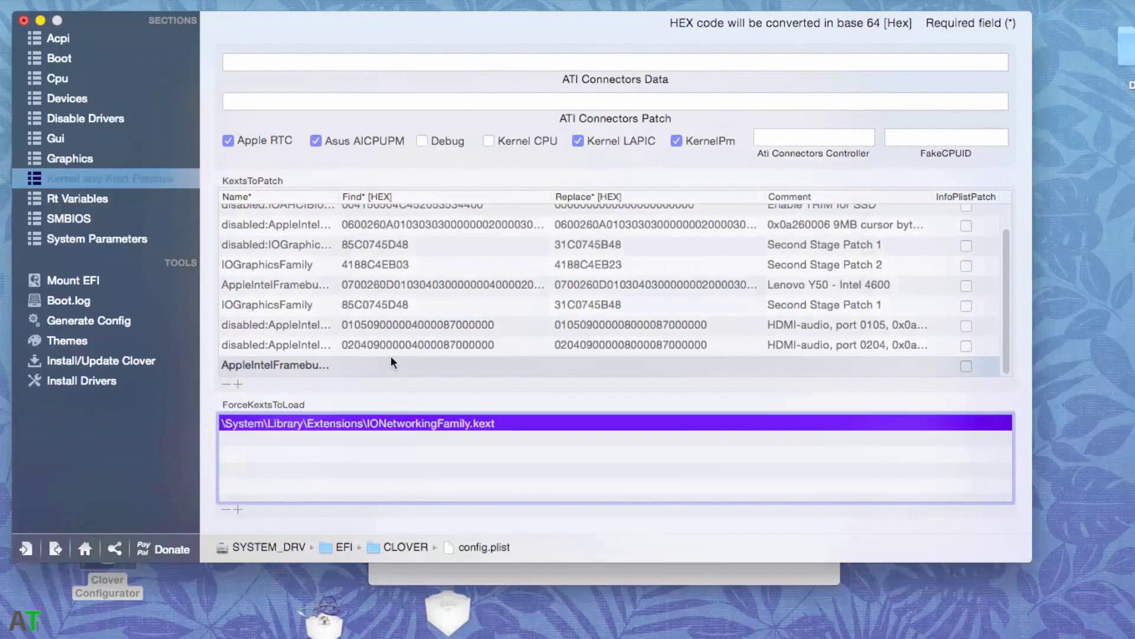
double_click(384, 362)
key(super+v)
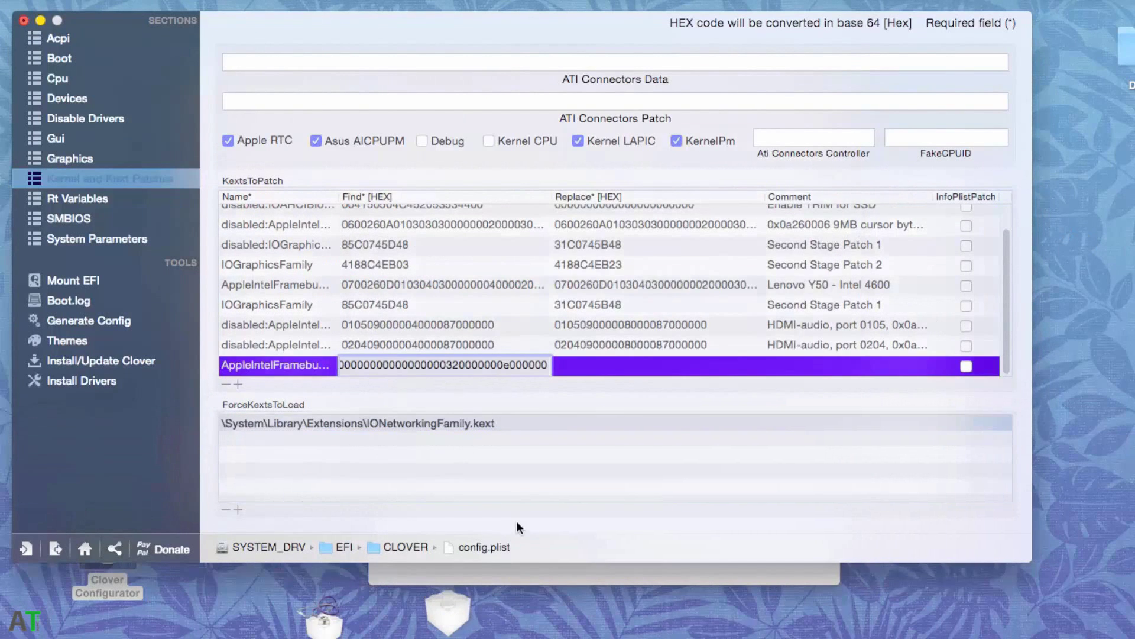
click(580, 567)
drag(693, 470, 357, 428)
click(337, 470)
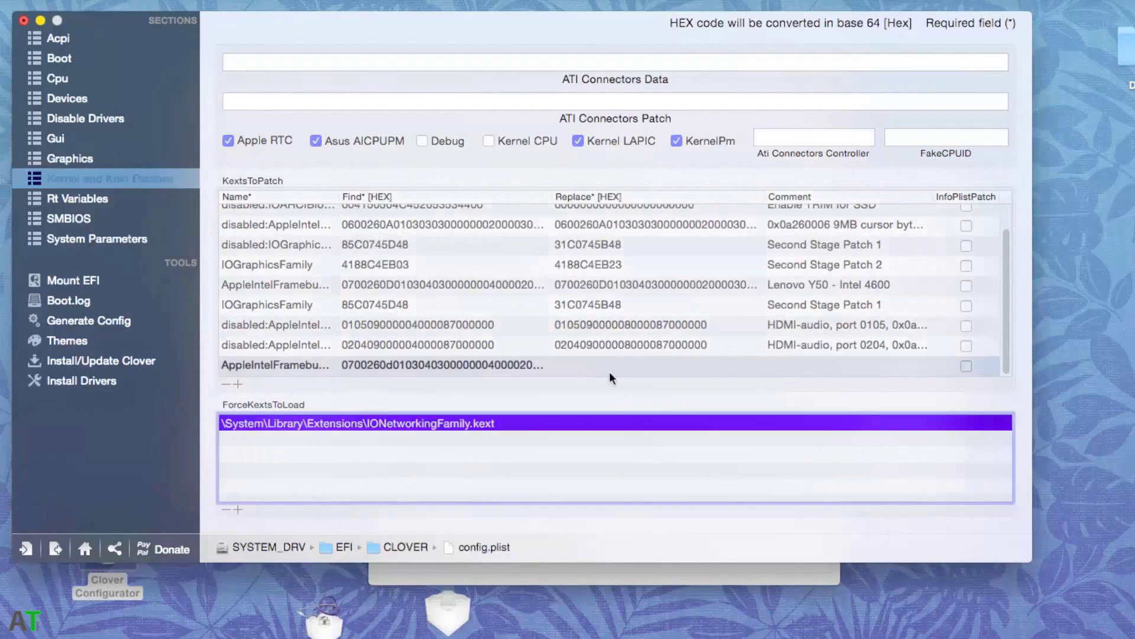
double_click(601, 365)
key(super+v)
Set the entry's comment to "Lenovo Y50 - Intel 4600".
click(717, 568)
drag(544, 527, 361, 516)
key(super+c)
click(917, 459)
click(823, 364)
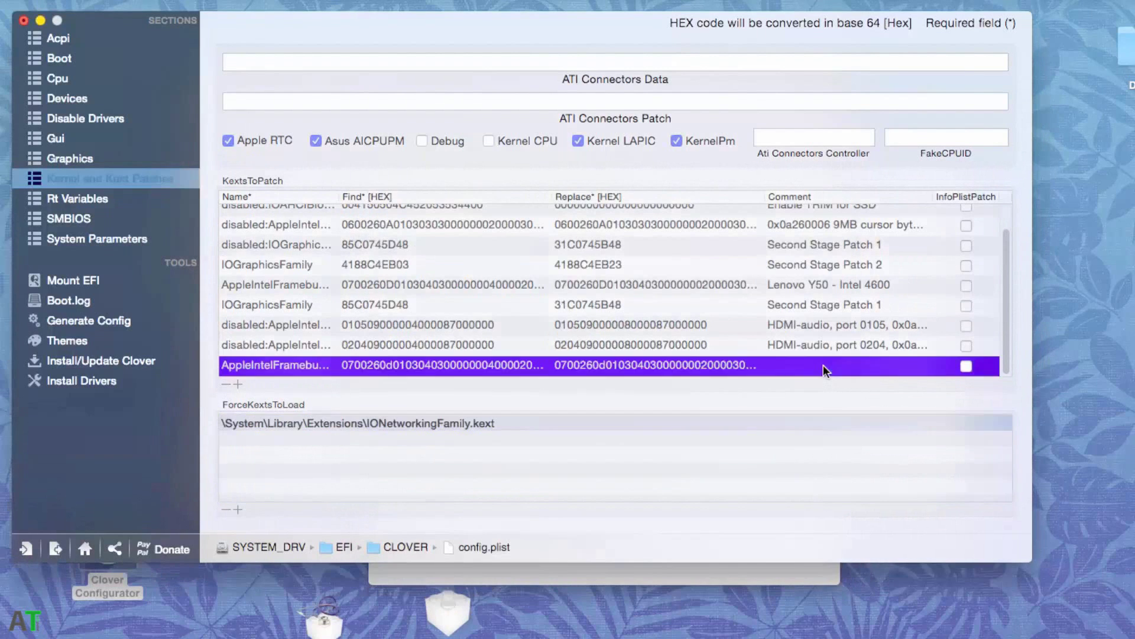
double_click(823, 364)
key(super+v)
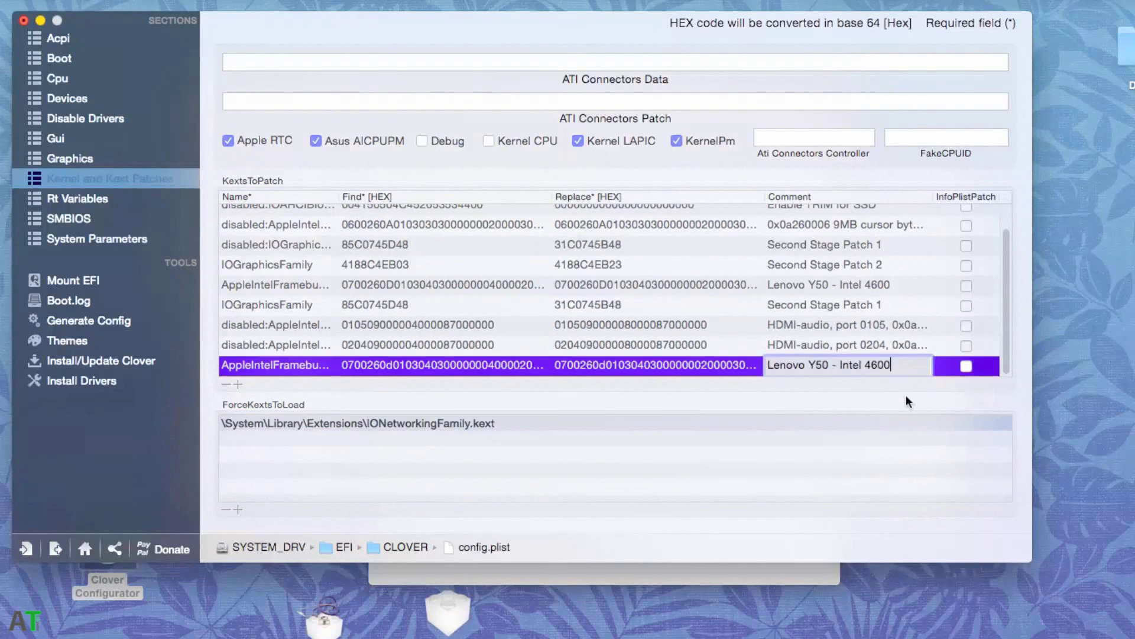
click(839, 456)
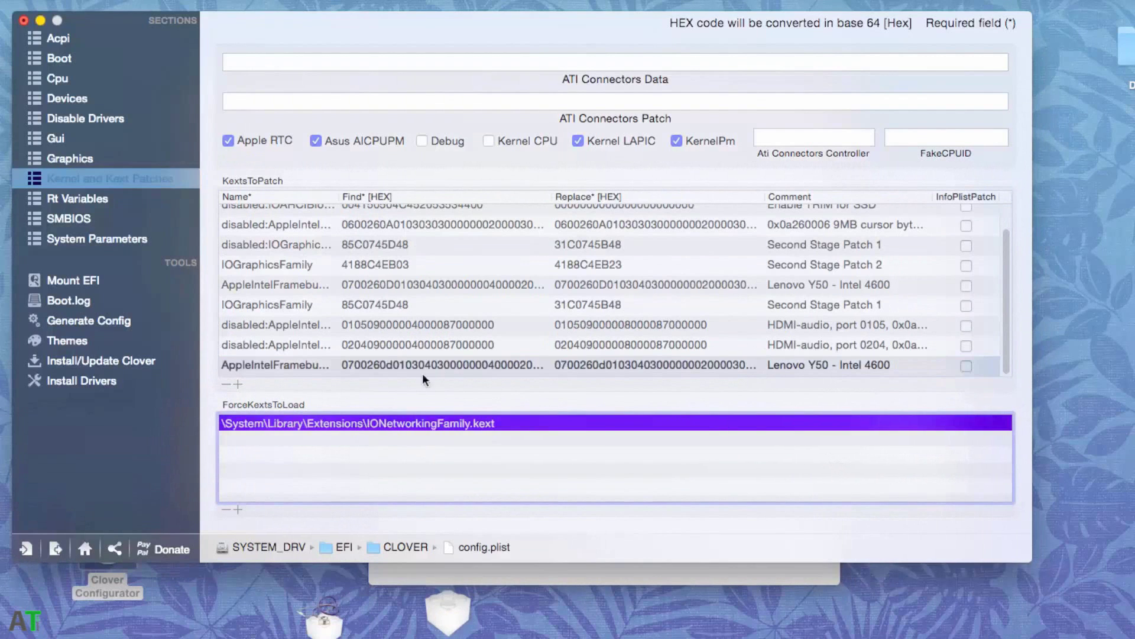
click(57, 549)
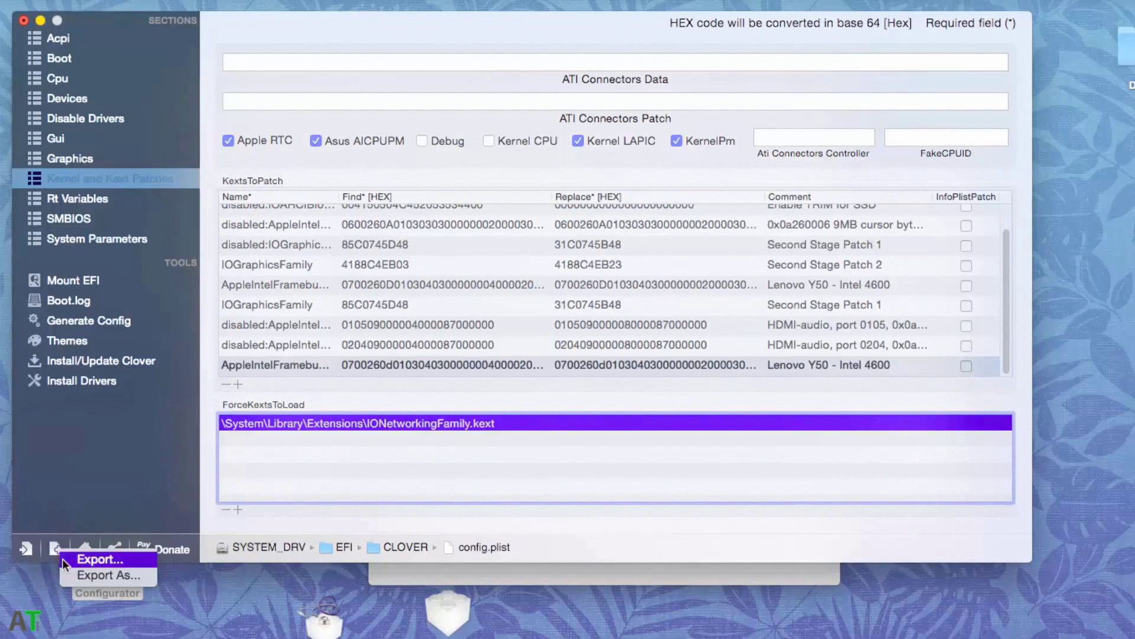
Export the updated config.plist, then launch Kext Utility and authorise it with the admin password.
click(62, 559)
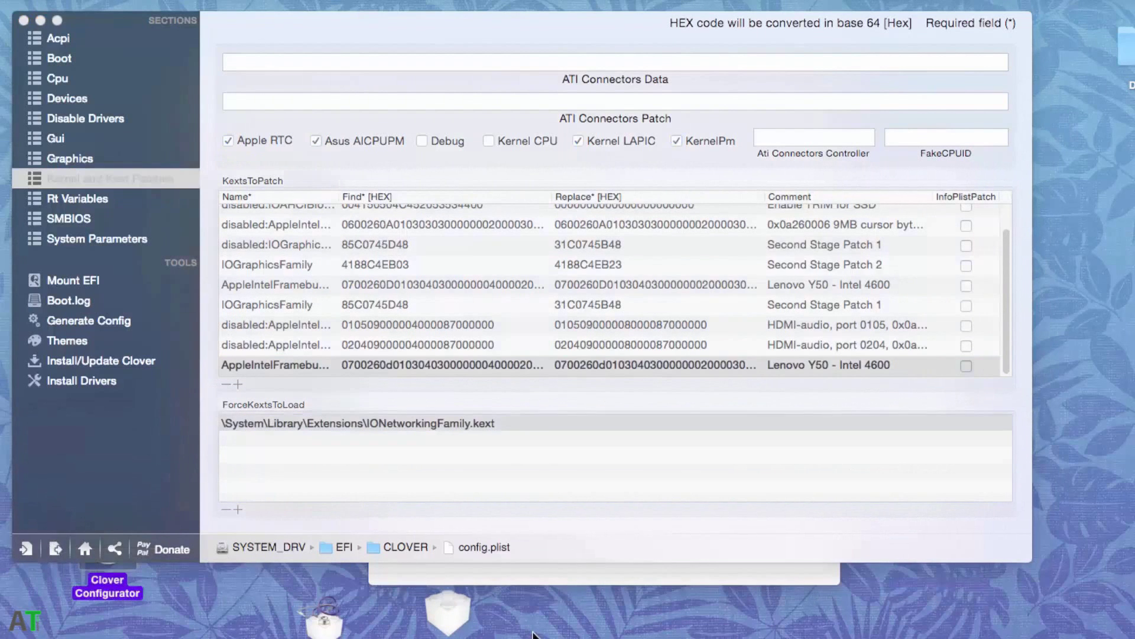
double_click(325, 628)
text(a)
key(Return)
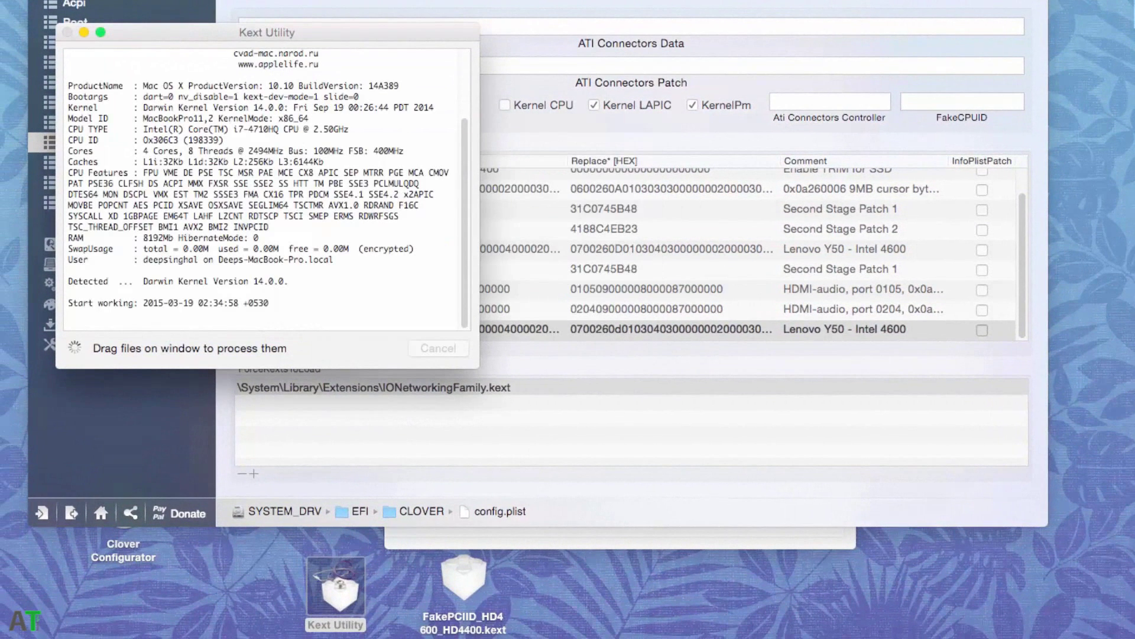
Copy FakePCIID.kext from the Release folder to the desktop and select both FakePCIID kexts.
click(455, 589)
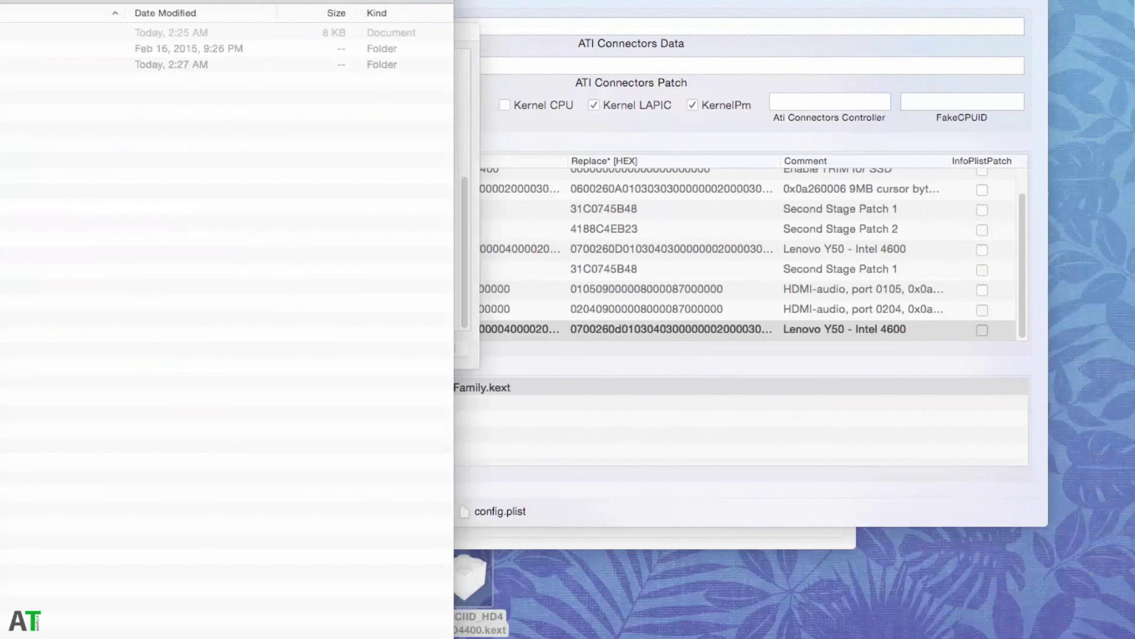
drag(64, 1, 597, 23)
double_click(779, 101)
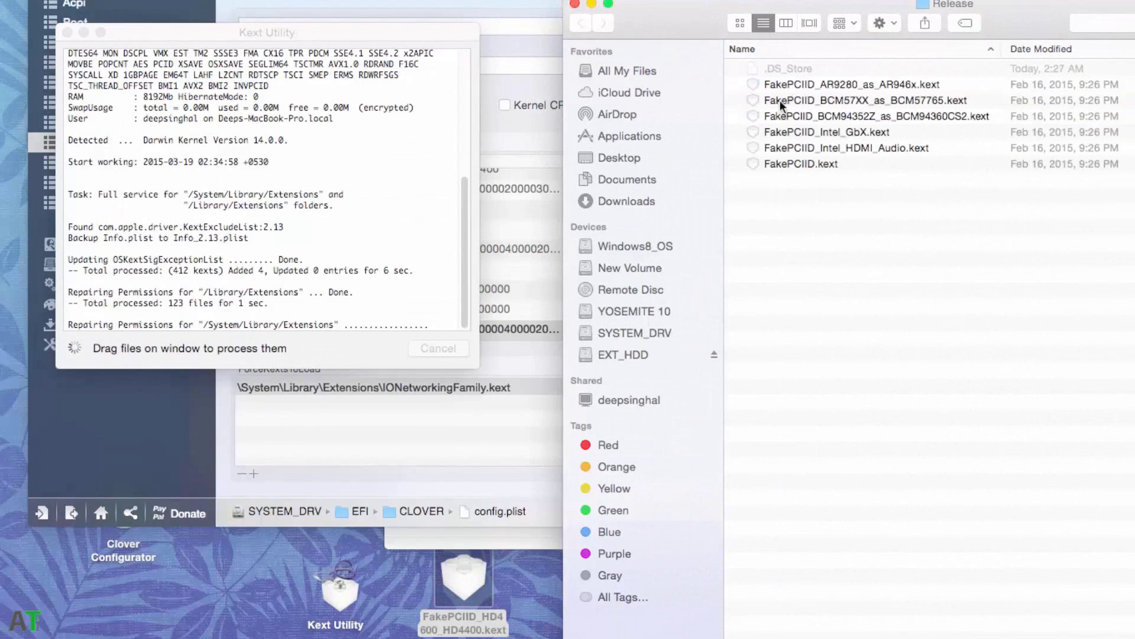
click(804, 164)
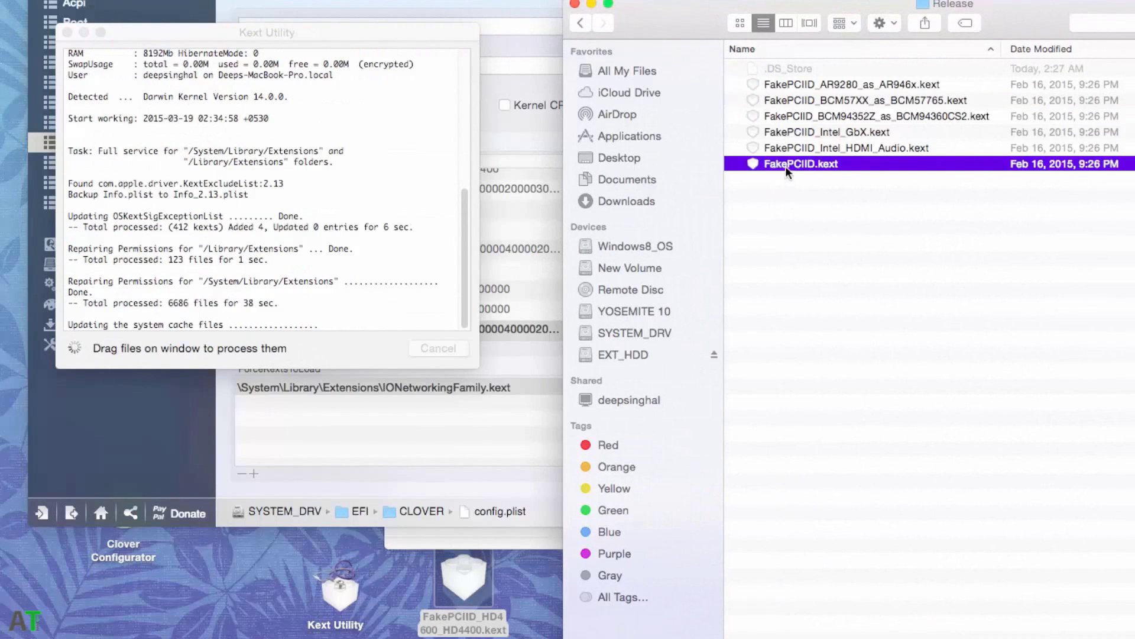
drag(785, 165, 465, 612)
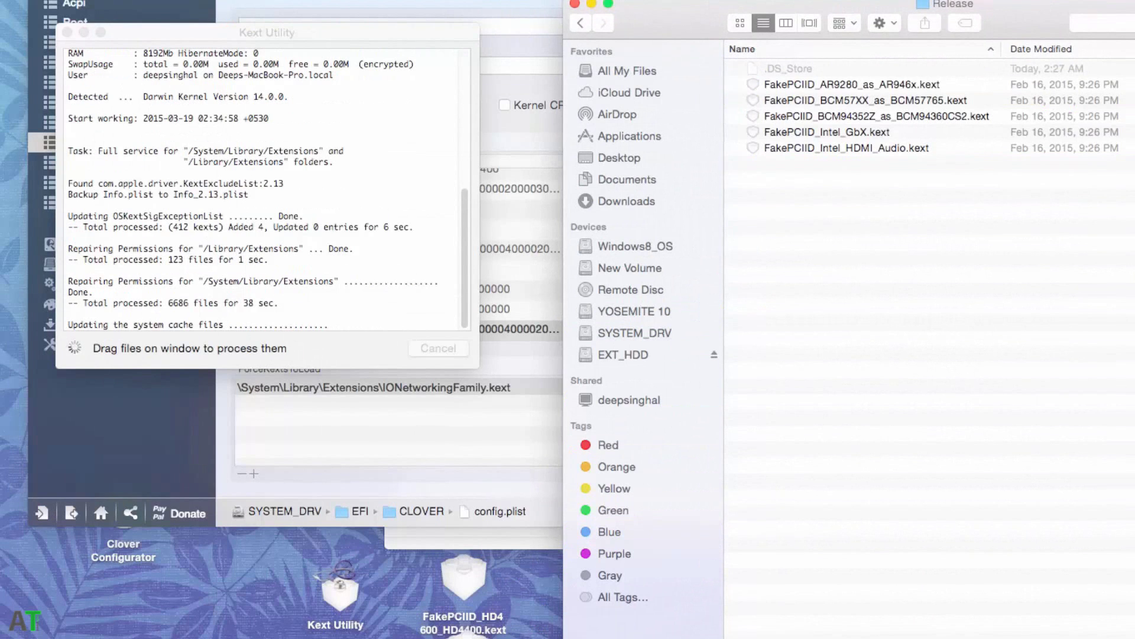
key(super+w)
drag(491, 599, 594, 570)
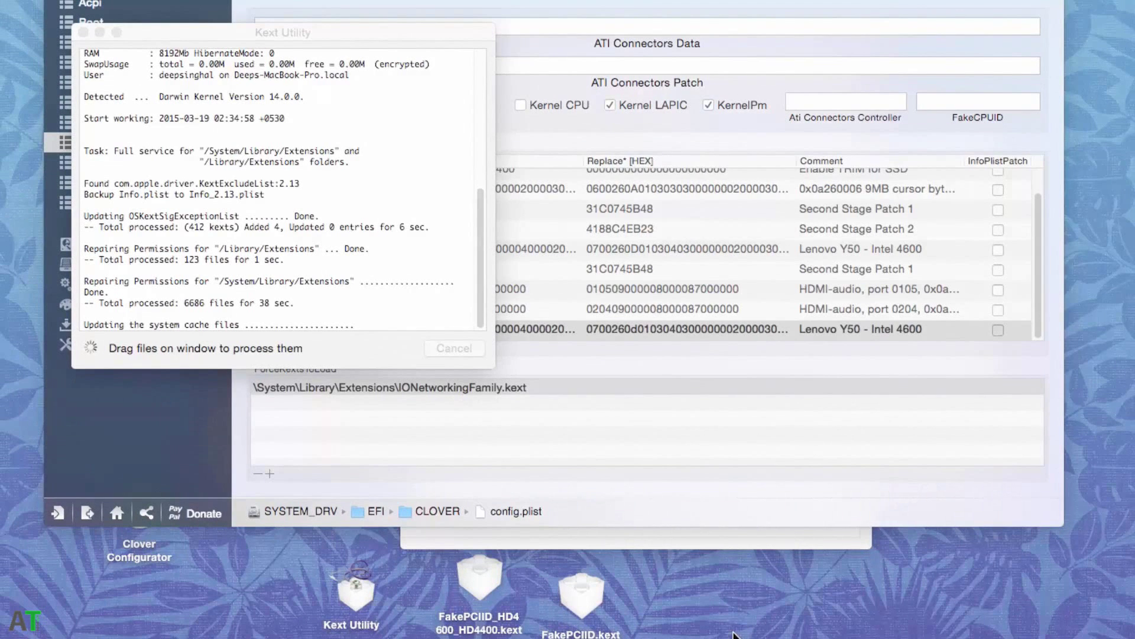
drag(648, 550, 241, 190)
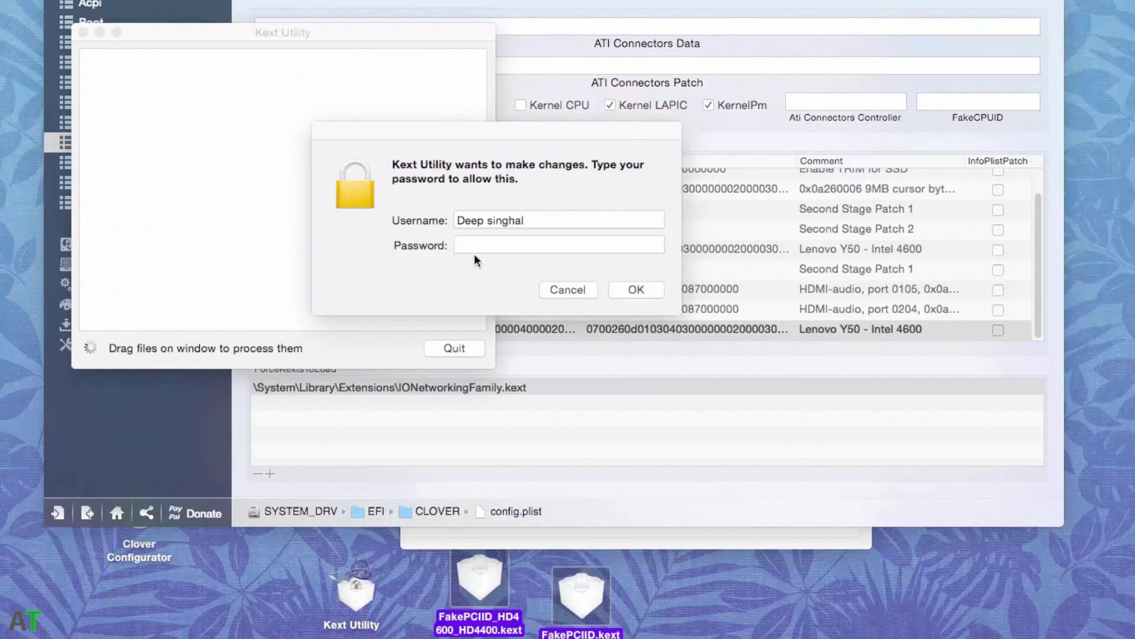
Authorise installing both FakePCIID kexts, then continue to System Preferences once finished.
click(641, 290)
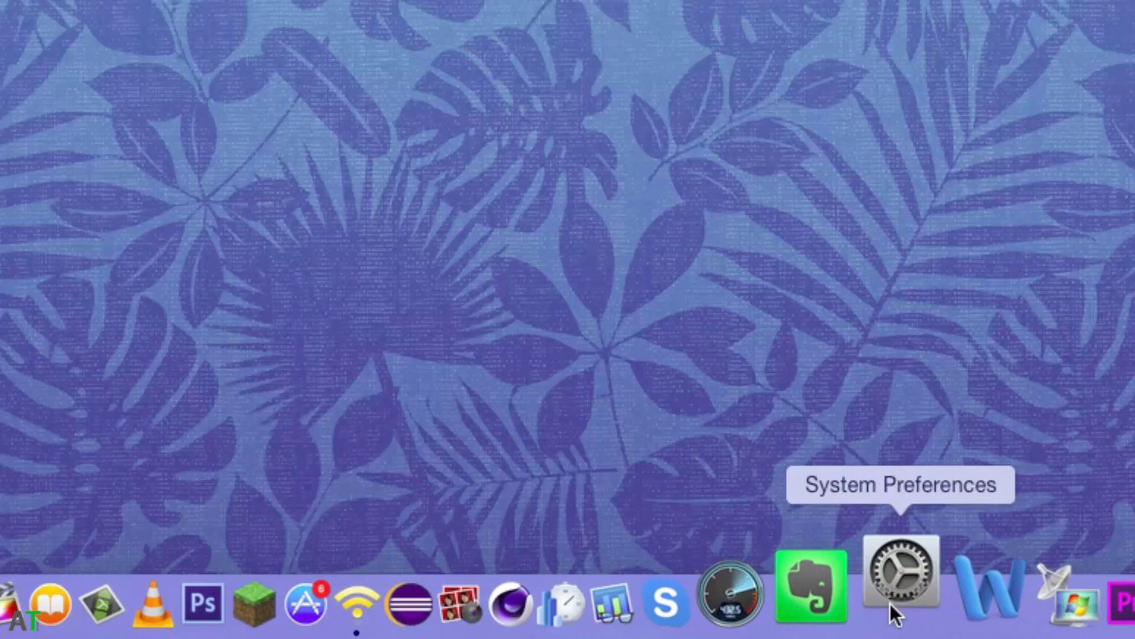
click(892, 606)
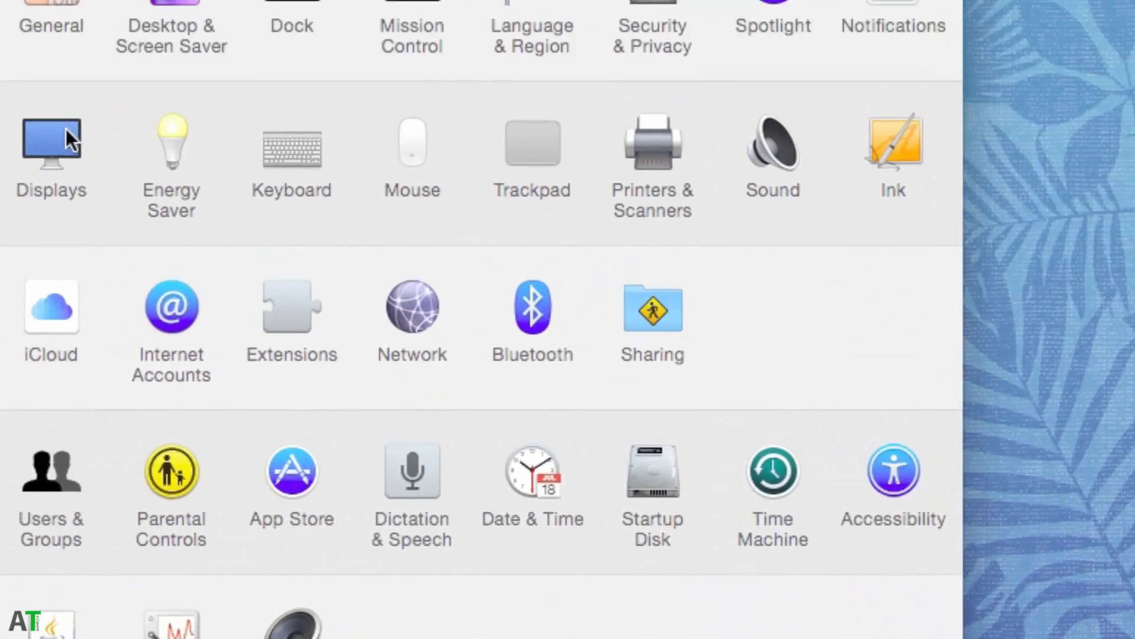
click(56, 142)
drag(603, 129, 608, 160)
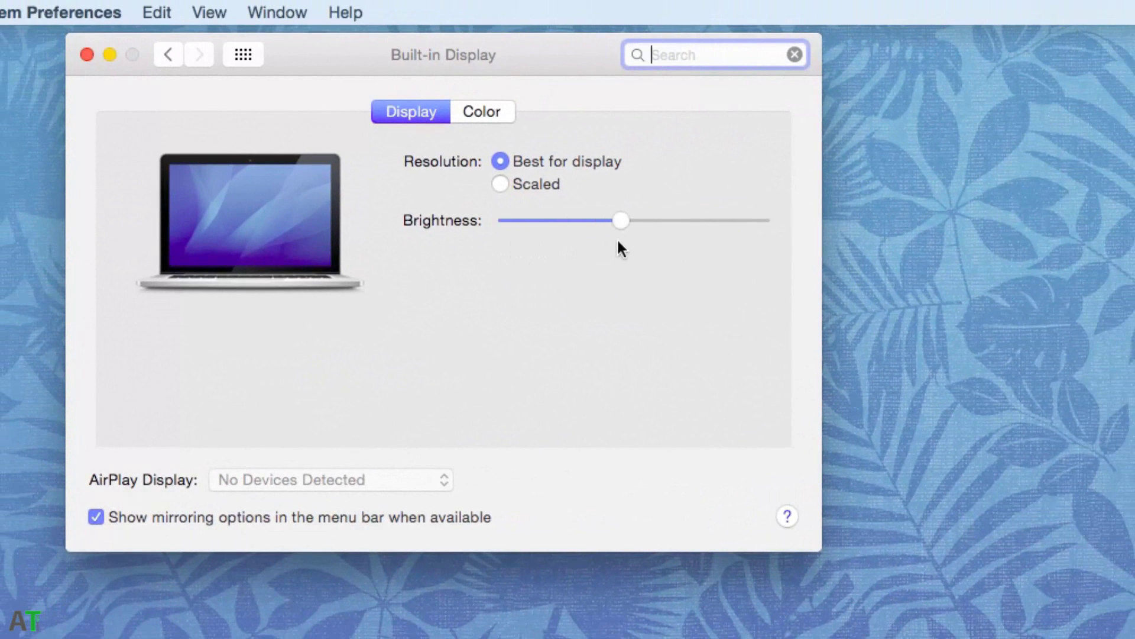
click(166, 53)
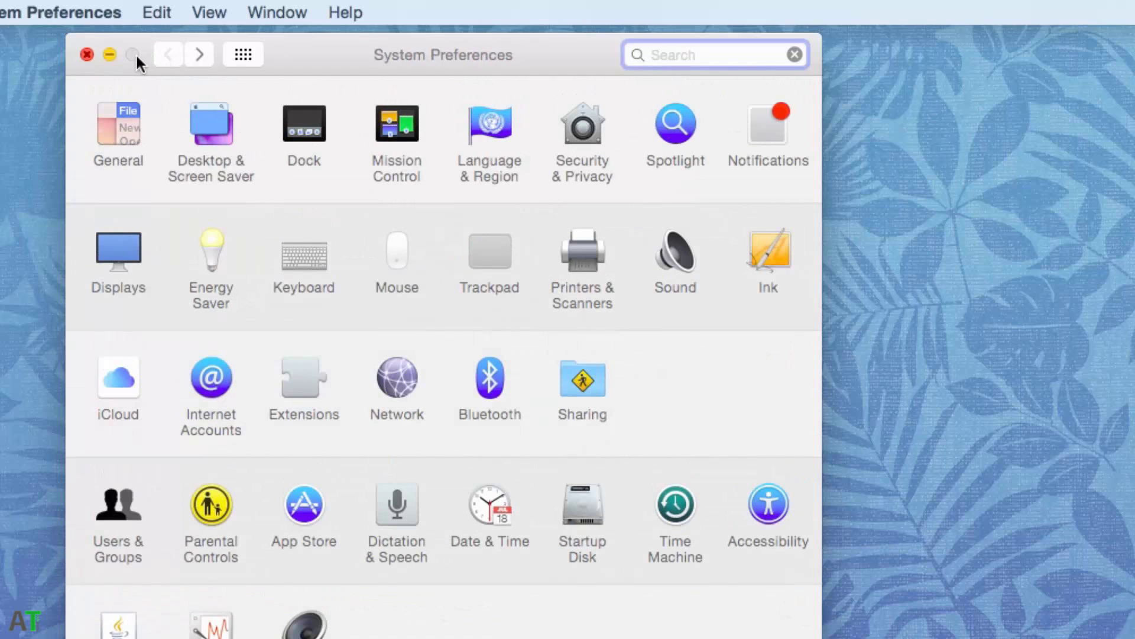
click(88, 54)
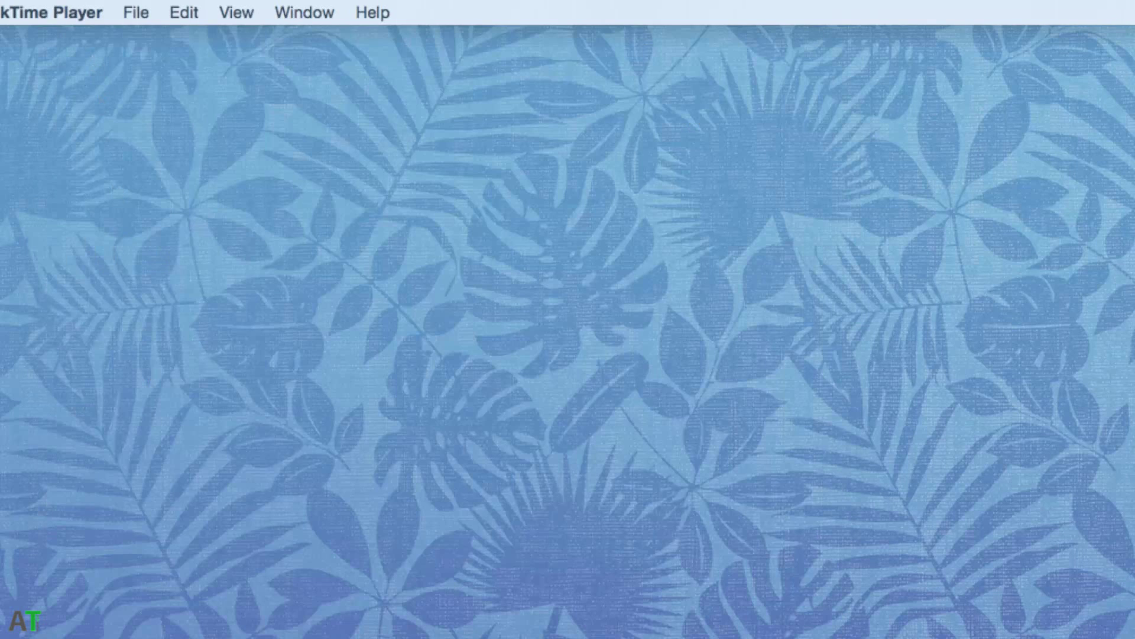